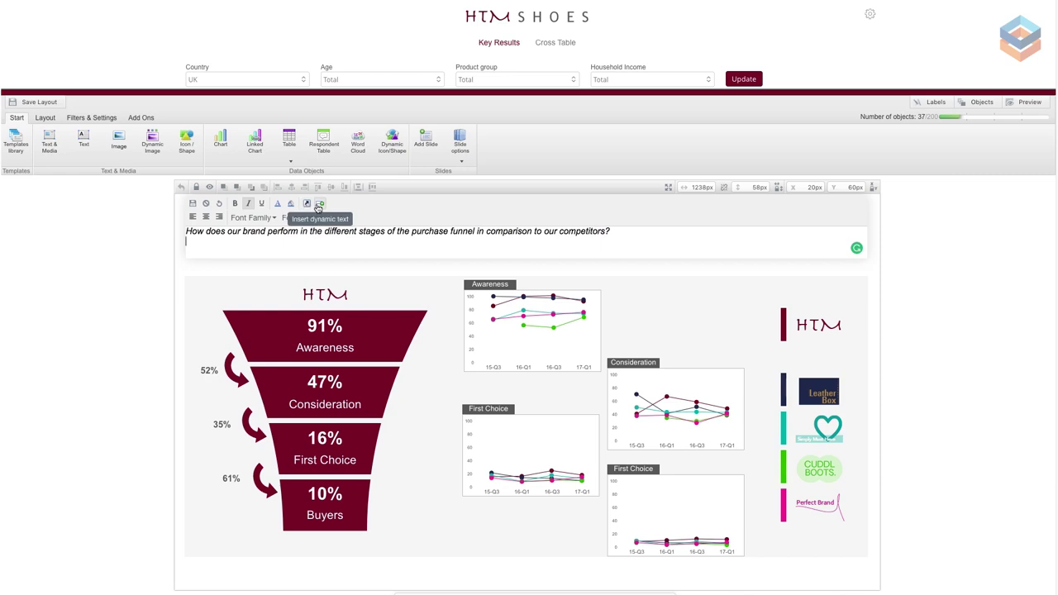
Add dynamic text showing the selected Country, Age, Product group and Household Income options under the subheadline question, save the text box and update the report
left_click(319, 205)
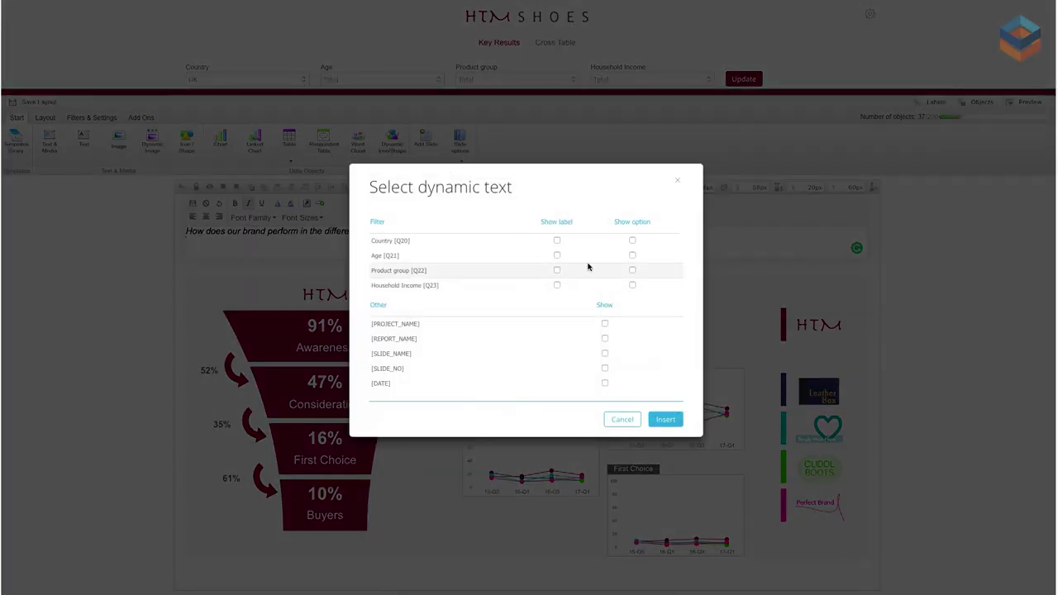
left_click(633, 241)
left_click(633, 255)
left_click(633, 270)
left_click(633, 286)
left_click(666, 420)
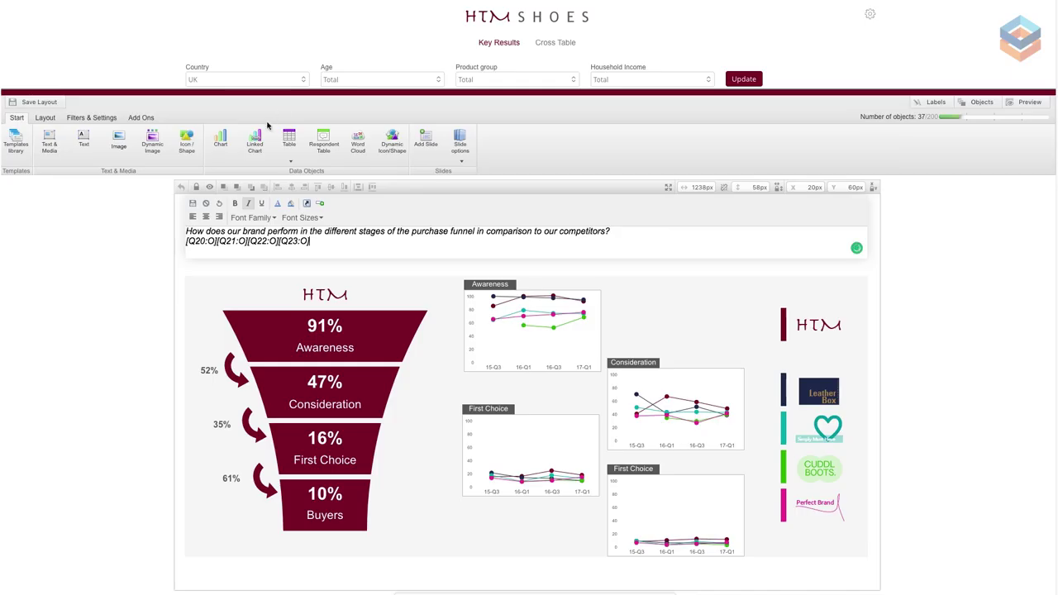
left_click(192, 207)
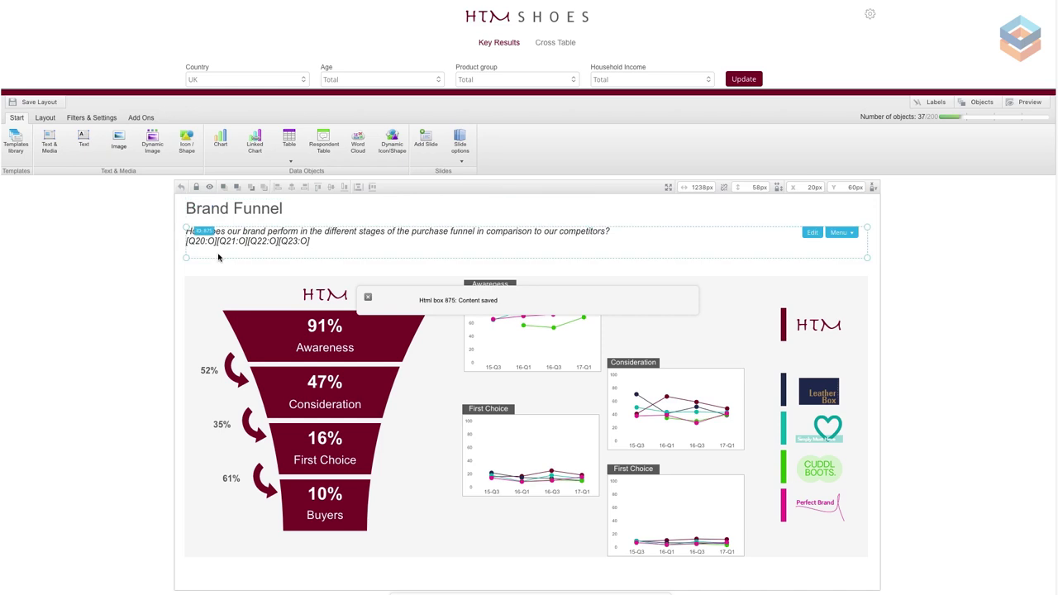
left_click(744, 79)
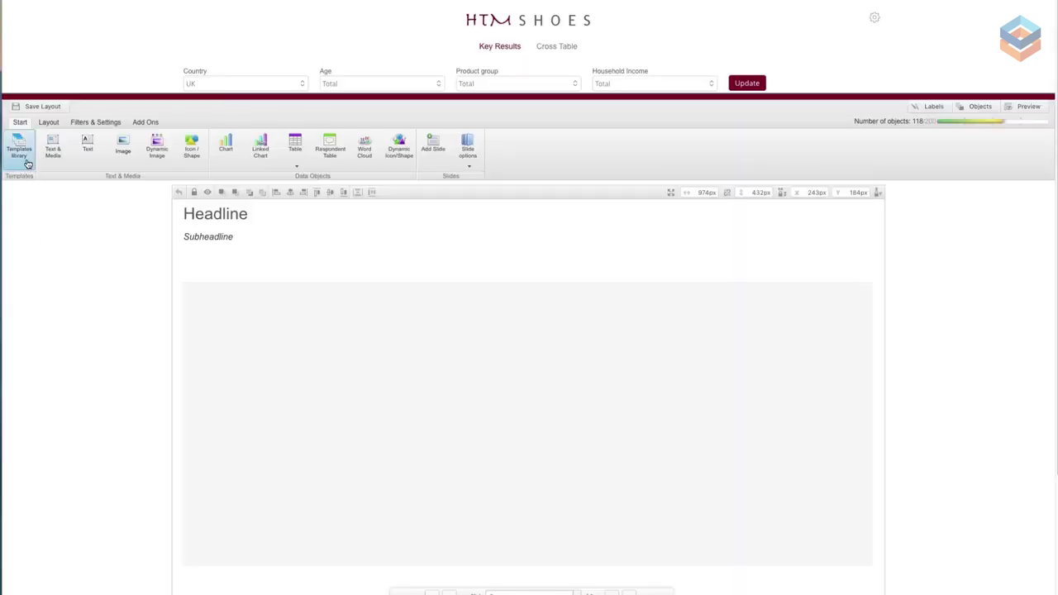
Import the 'Line Chart - incl sig test' template onto the slide in its source position
left_click(18, 147)
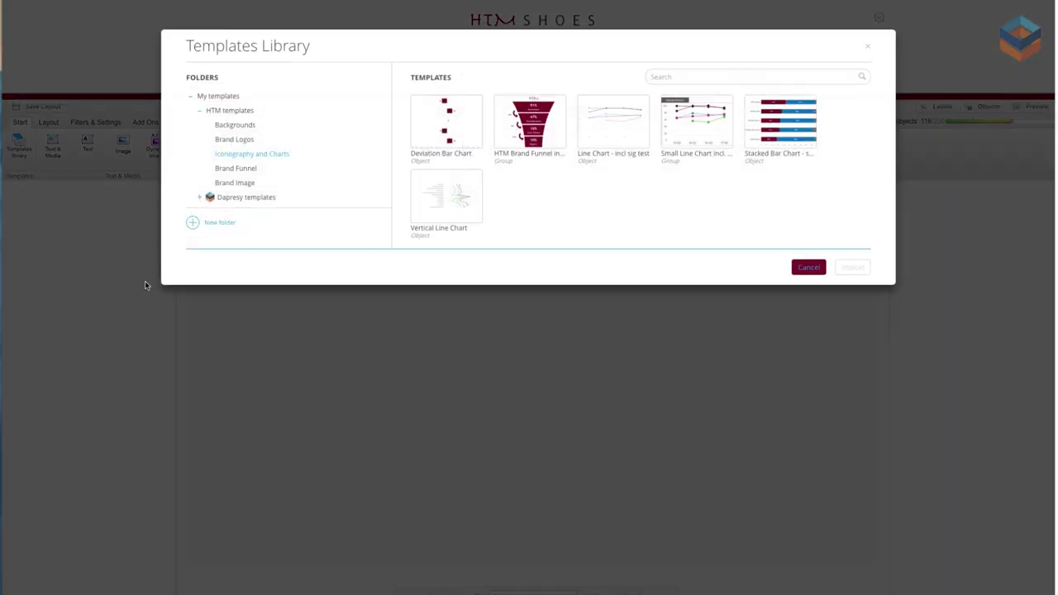
left_click(618, 142)
left_click(668, 264)
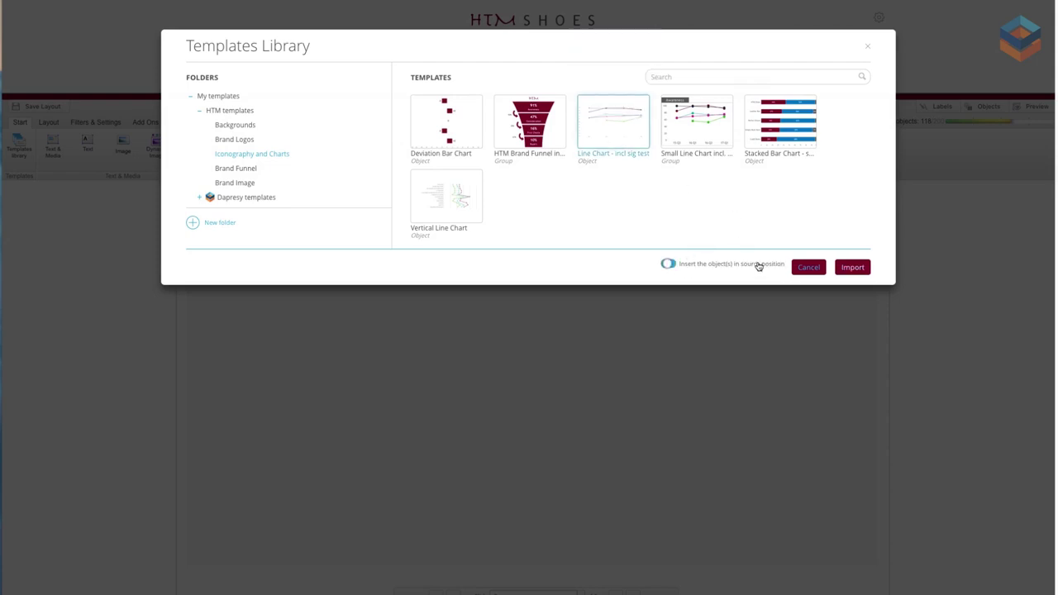
left_click(850, 267)
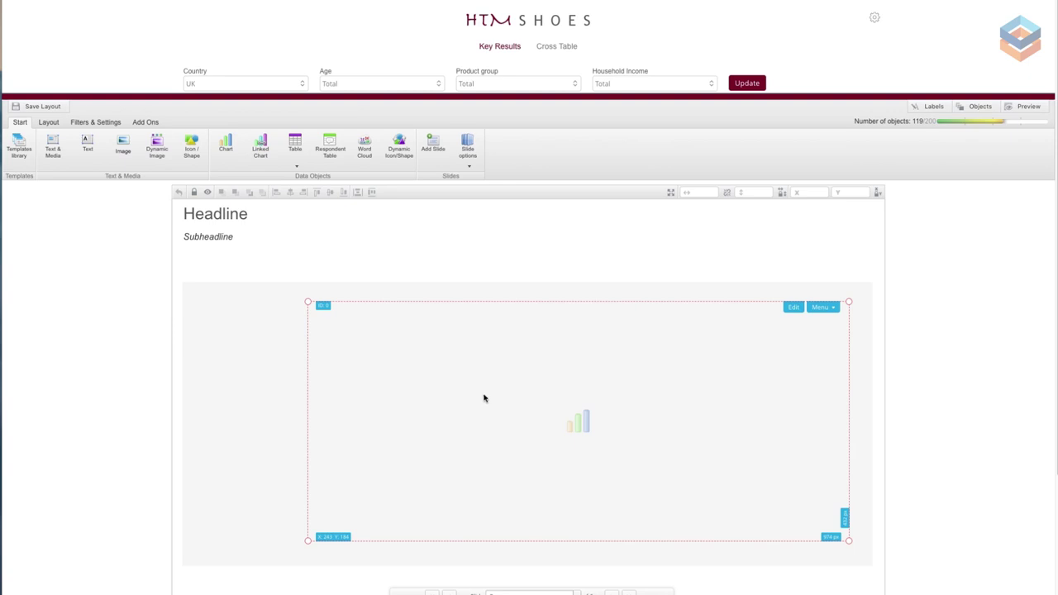
Edit the imported line chart to use the Funnel Awareness questions of all five brands with the answer Awa-Conv
right_click(485, 398)
left_click(516, 402)
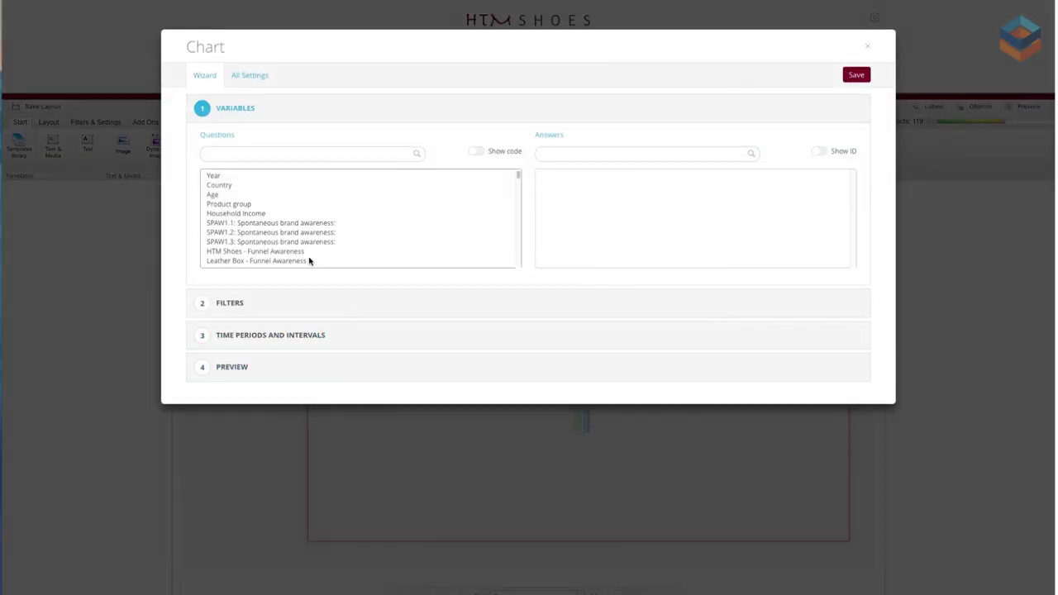
scroll(309, 261, "down", 2)
left_click_drag(293, 180, 295, 218)
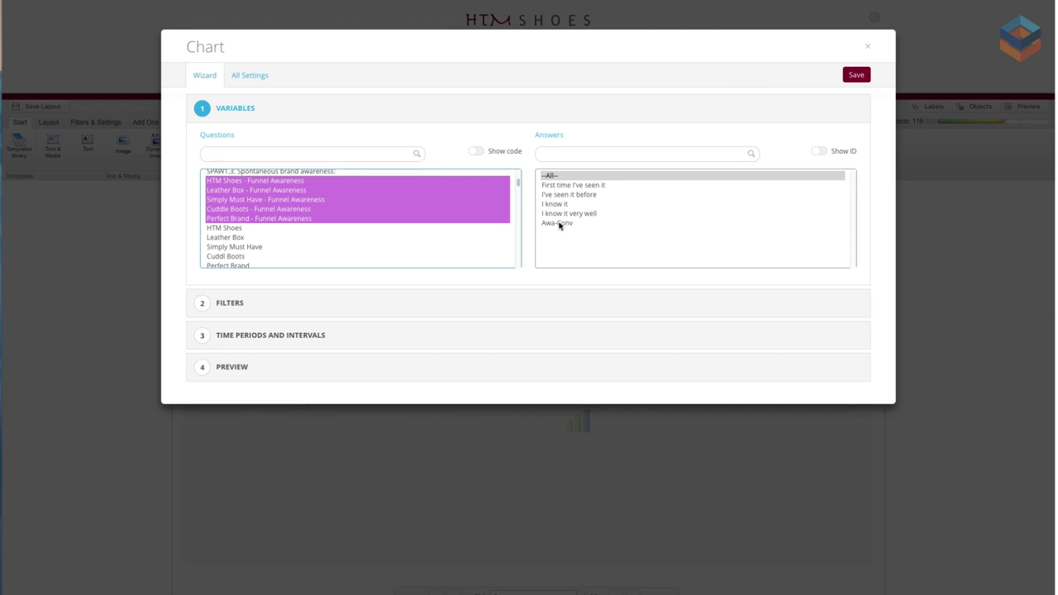
left_click(560, 223)
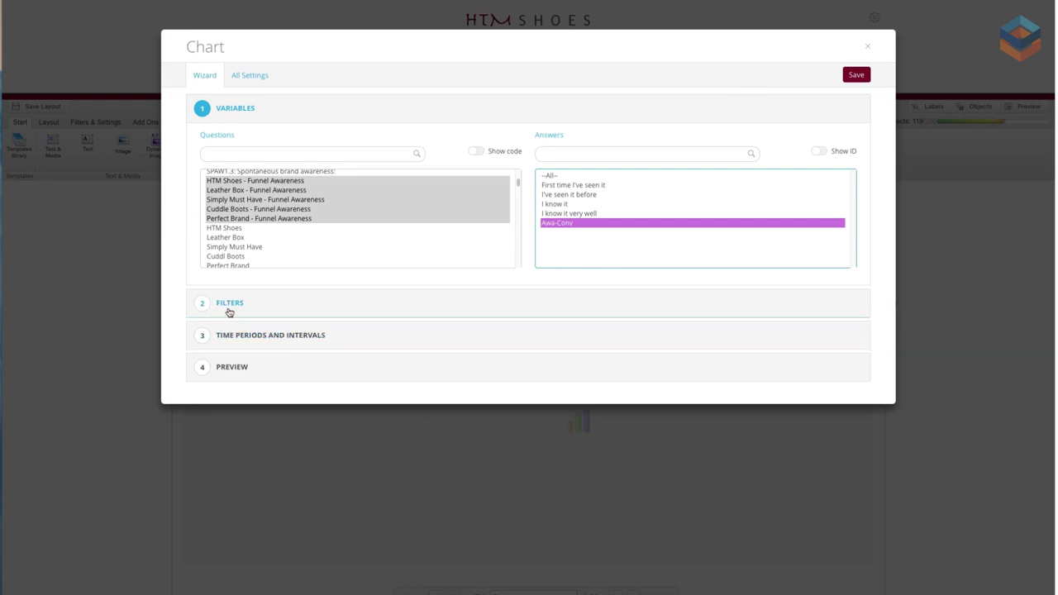
Check that the line chart uses the full period with a quarterly interval, review its chart settings, and save it
left_click(269, 337)
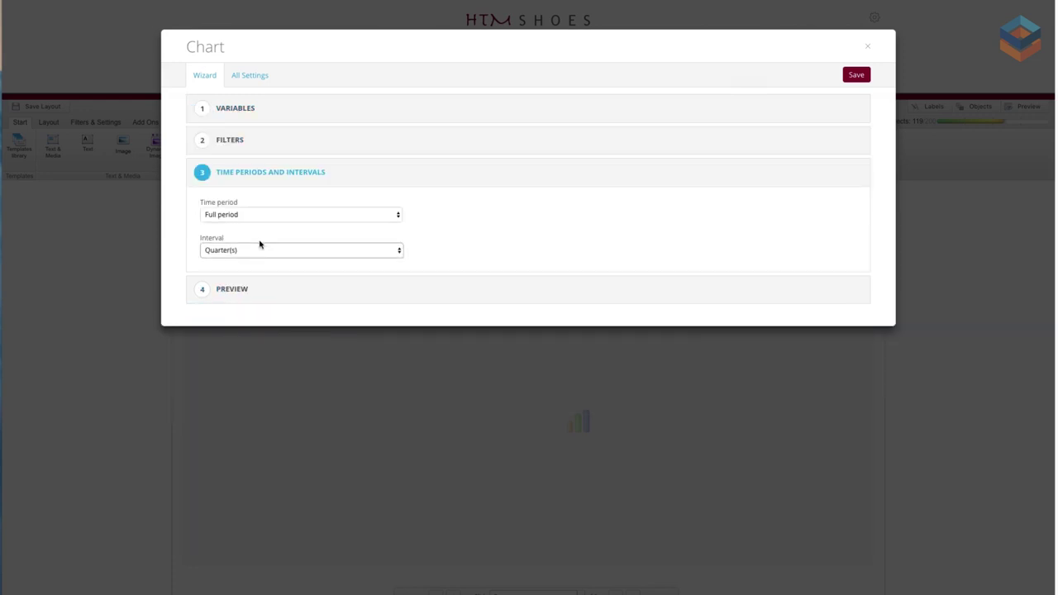
left_click(249, 75)
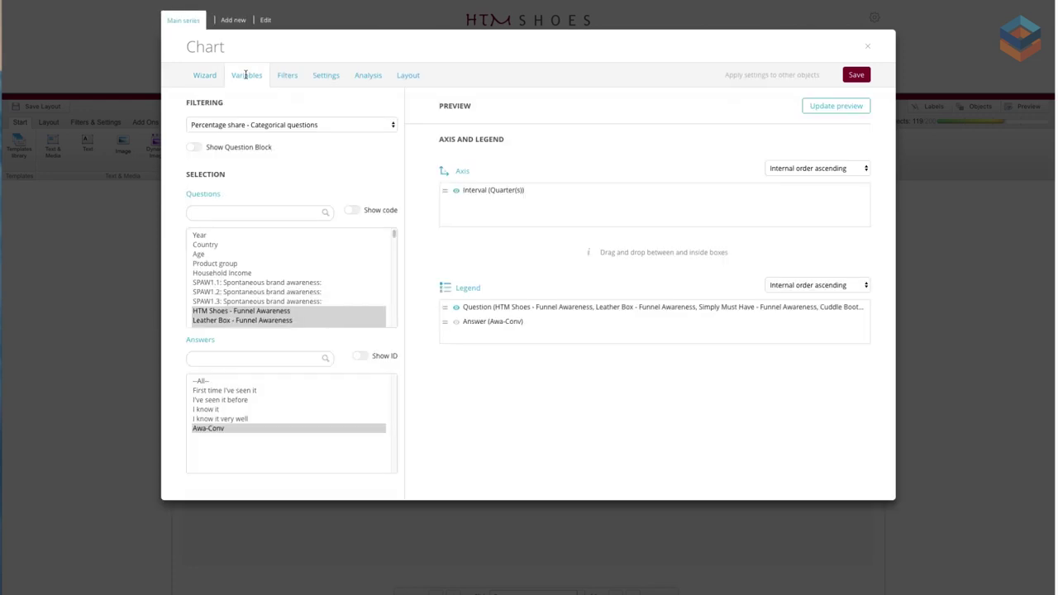
left_click(342, 77)
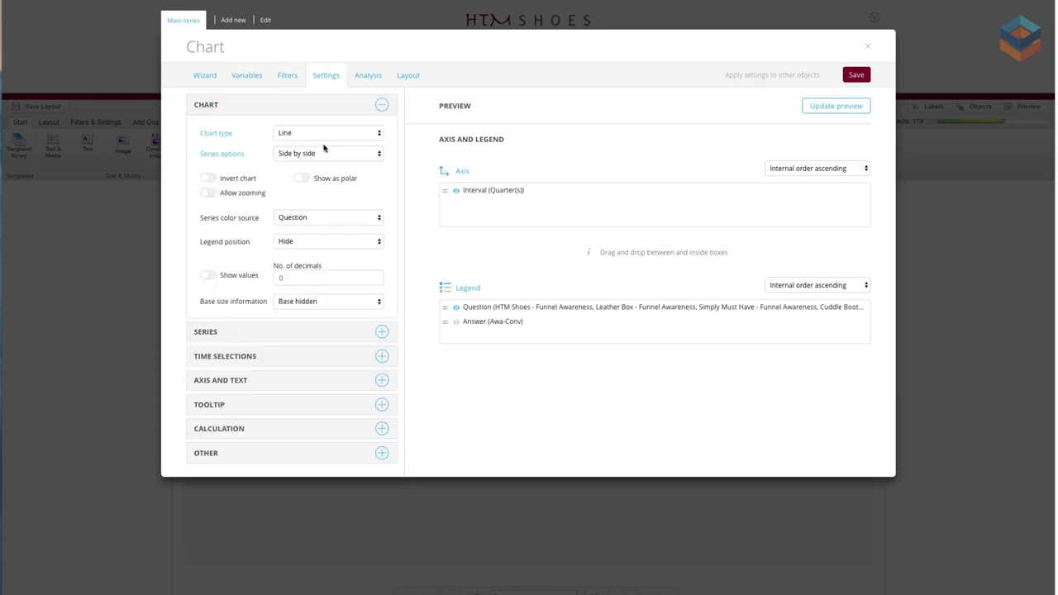
left_click(268, 358)
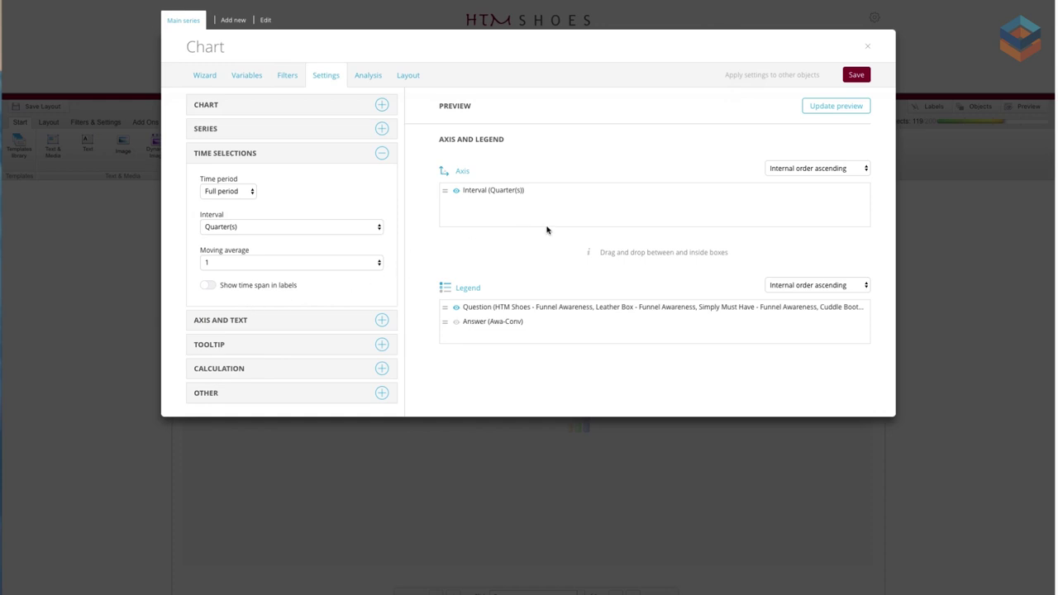
left_click(864, 75)
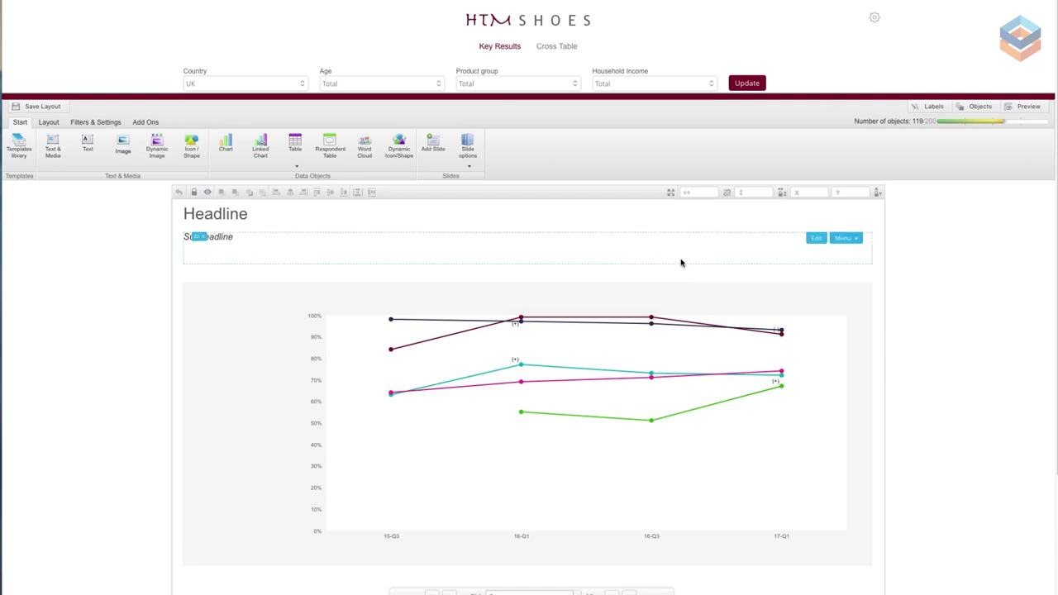
Review the line chart's significance test settings in its statistical analysis options and save the chart
mouse_move(517, 336)
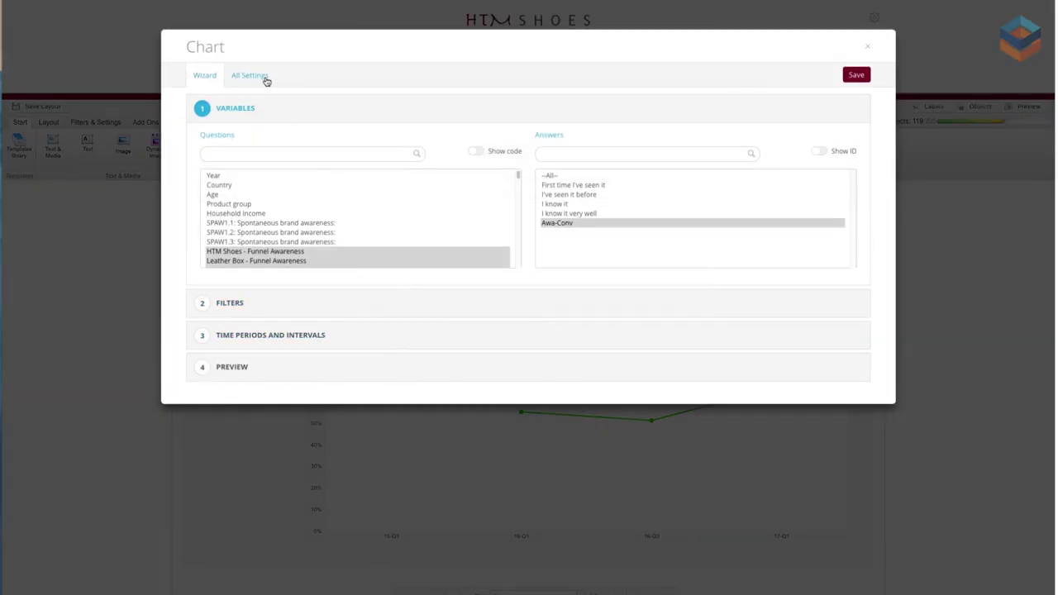
left_click(266, 81)
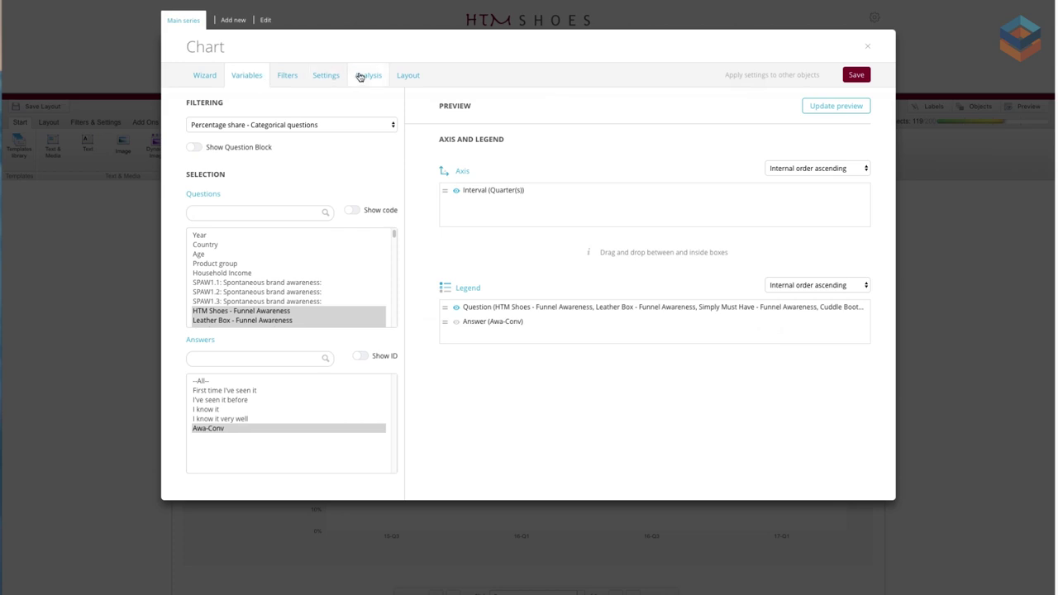
left_click(359, 75)
left_click(267, 184)
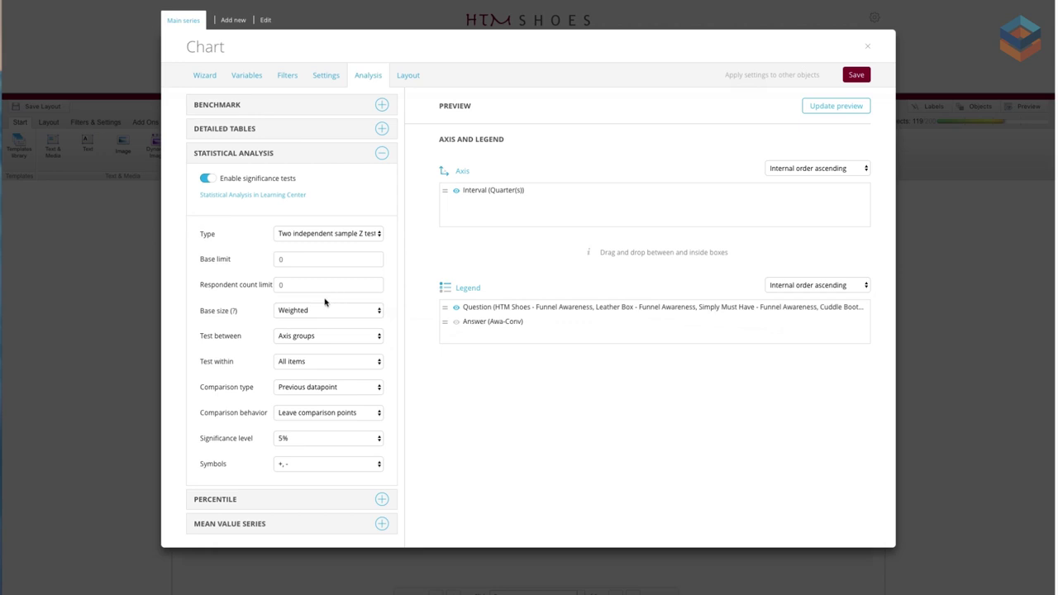
left_click(847, 77)
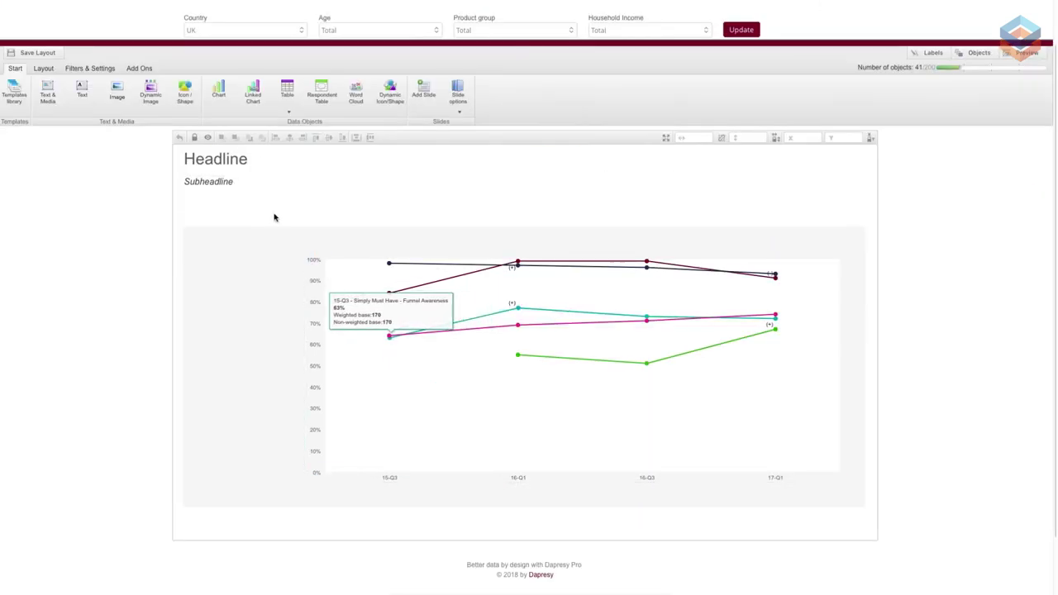
left_click(285, 302)
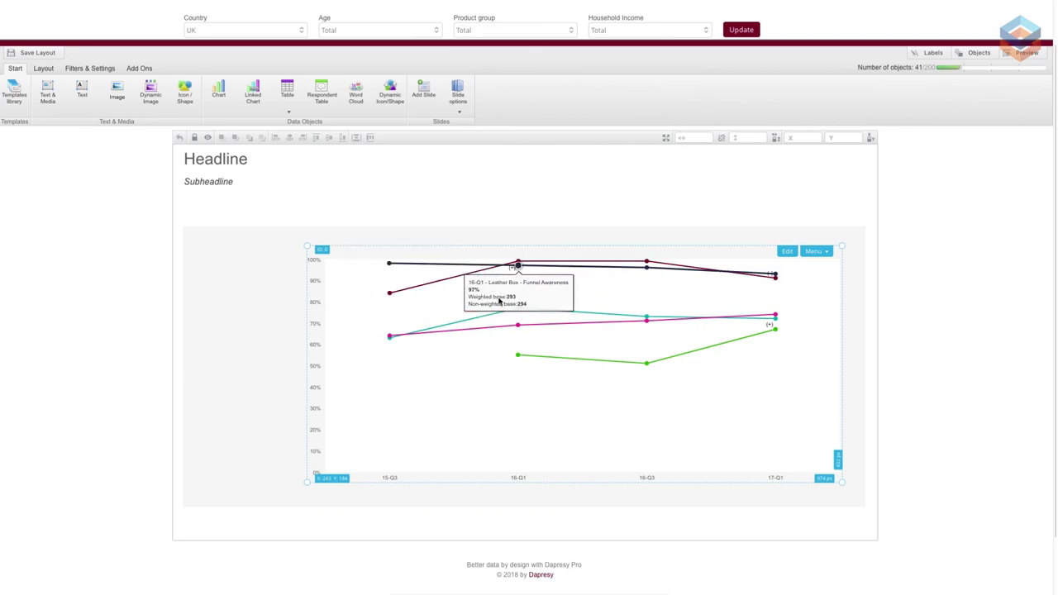
Import the HTM and competitor logo group with logos beside vertical colour bars from the Brand Logos templates
left_click(23, 99)
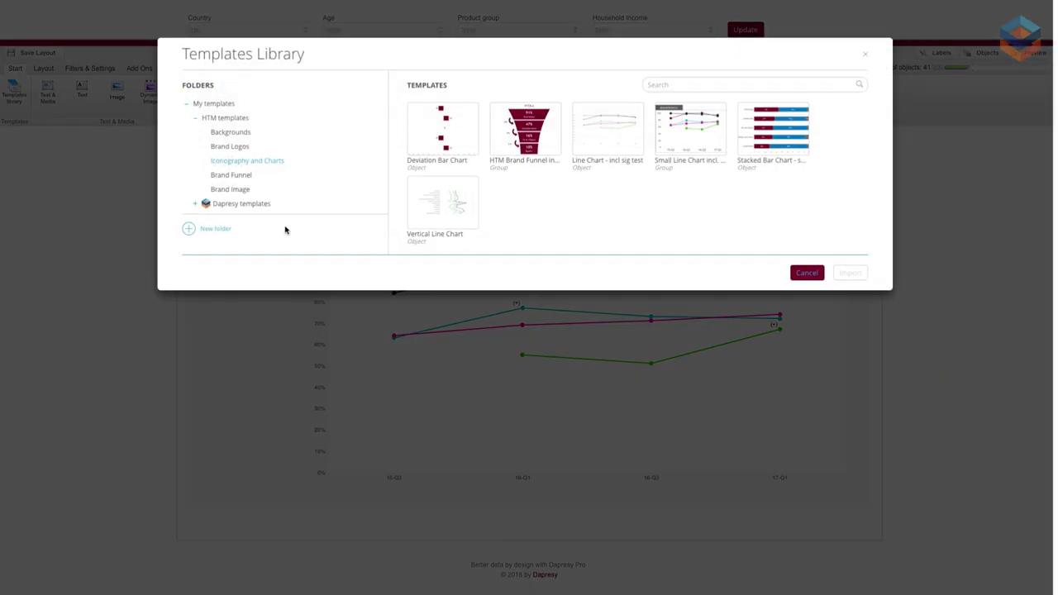
left_click(244, 149)
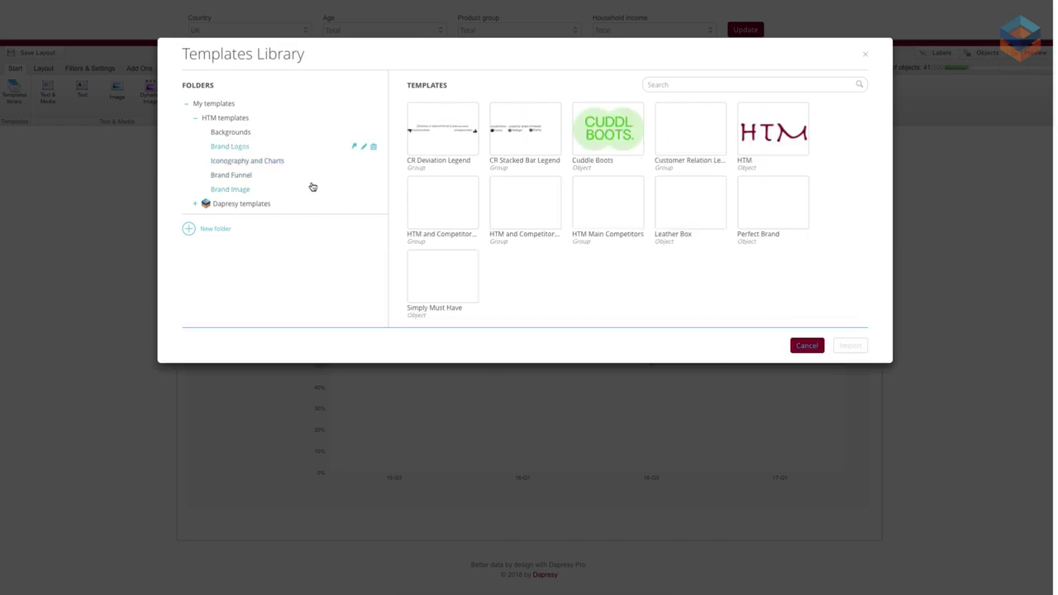
left_click(454, 208)
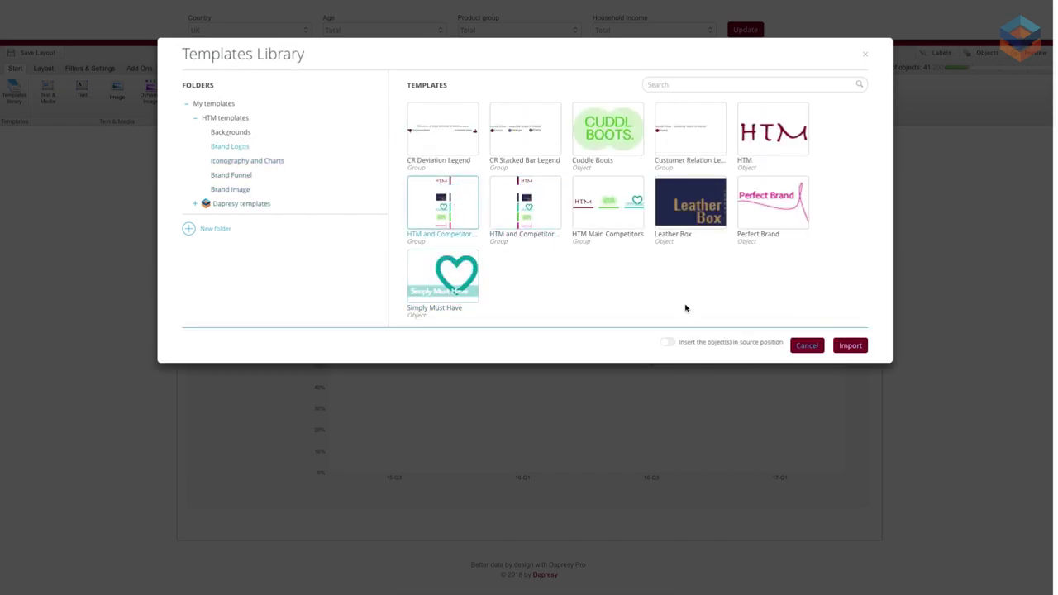
left_click(843, 348)
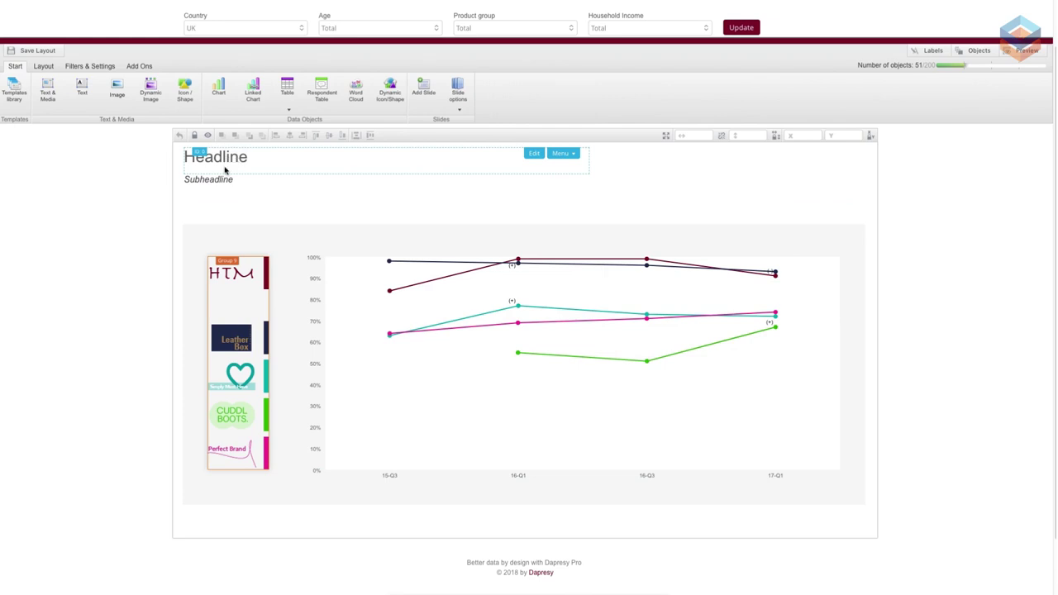
Replace the slide's headline with 'Spontaneous Brand Awareness - Over Time'
left_click(232, 161)
double_click(231, 157)
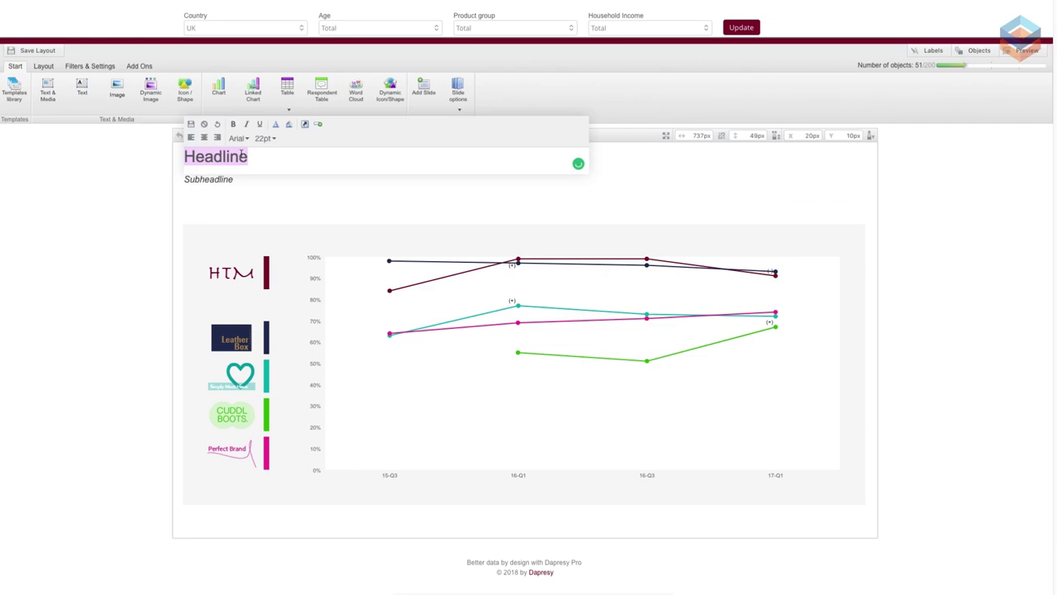
type("Spontan")
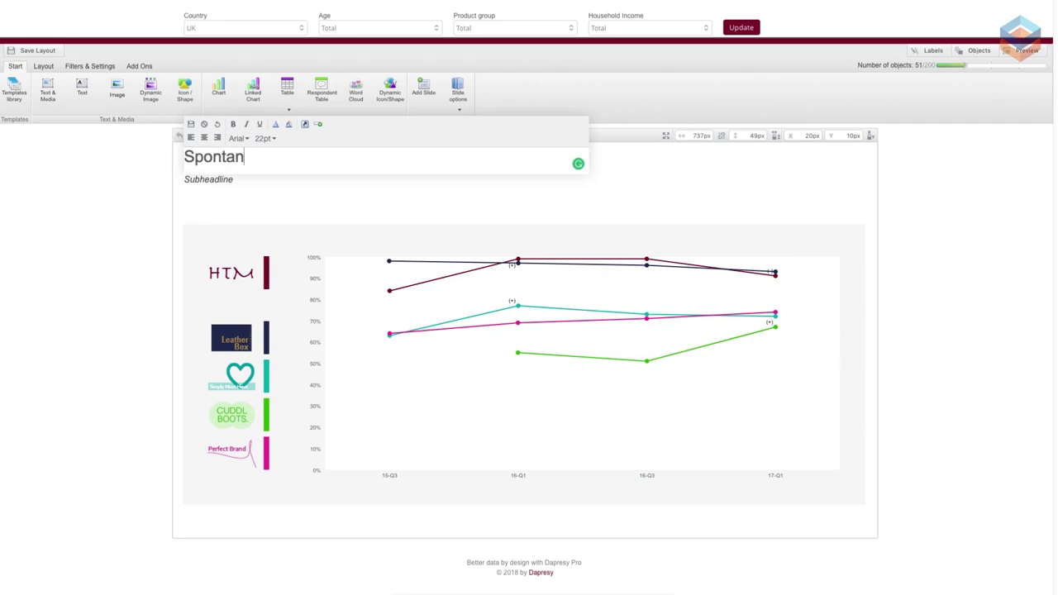
type("eous Brand Awa")
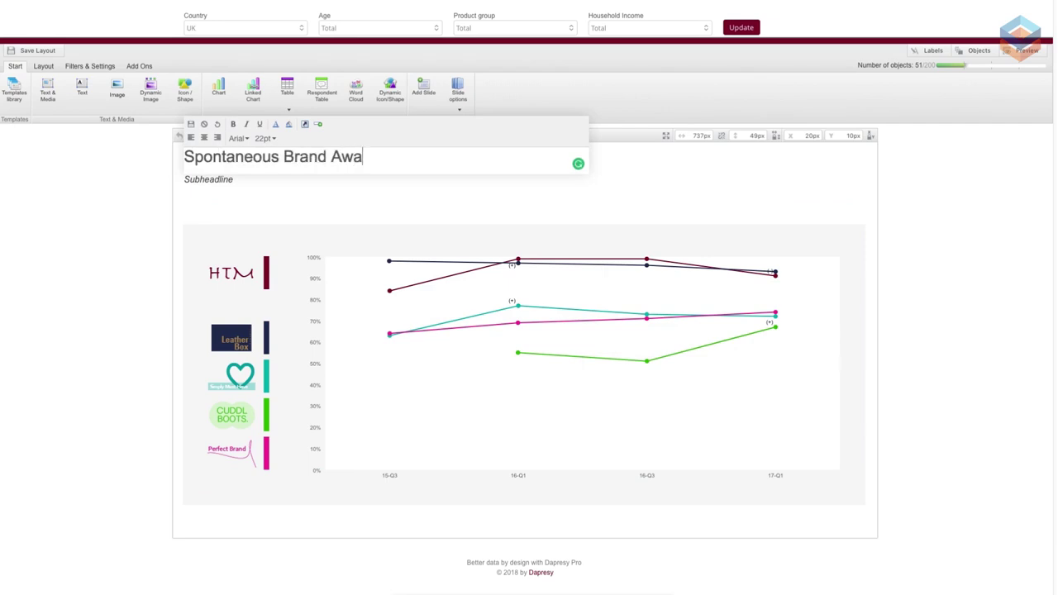
type("reness - Over Time")
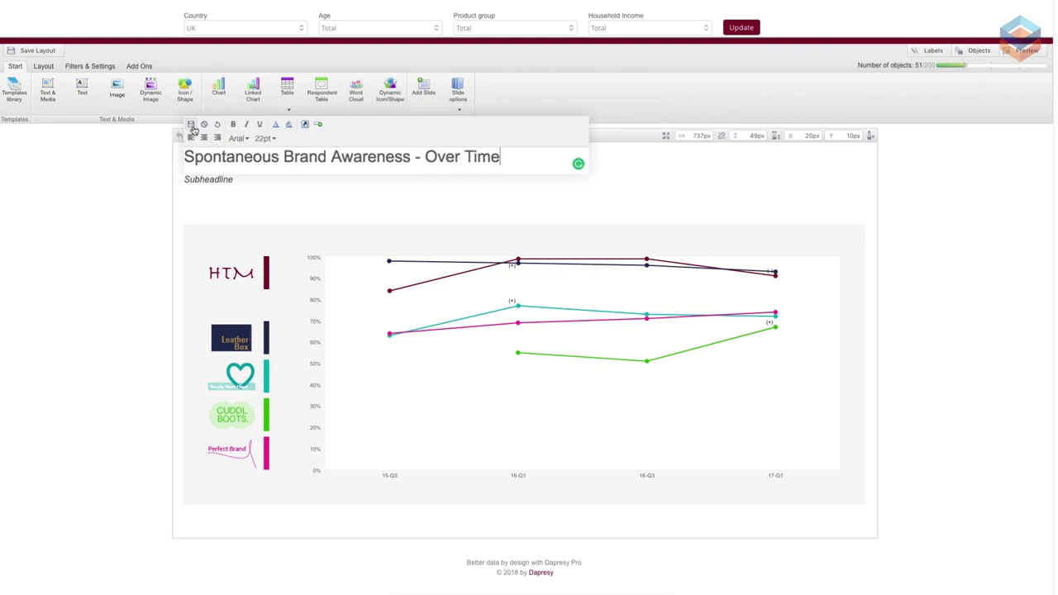
Replace the subheadline with 'When you think of these products which brands come to mind?' and a second line '(+)/(-) indicates significant difference to previous quarter'
left_click(200, 181)
double_click(200, 181)
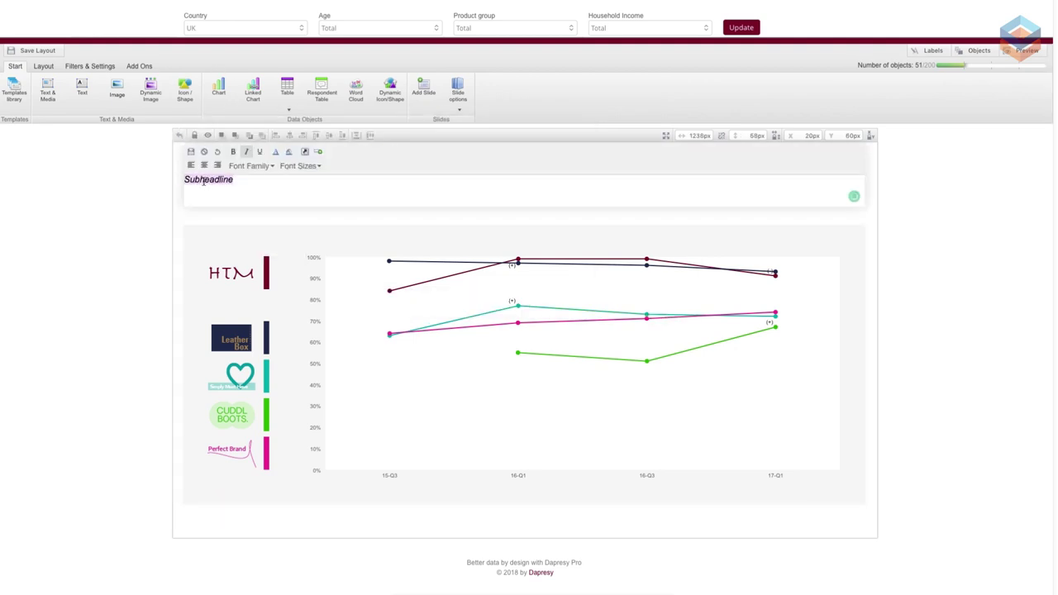
type("When you think of these products which brands come to mind?")
key("Return")
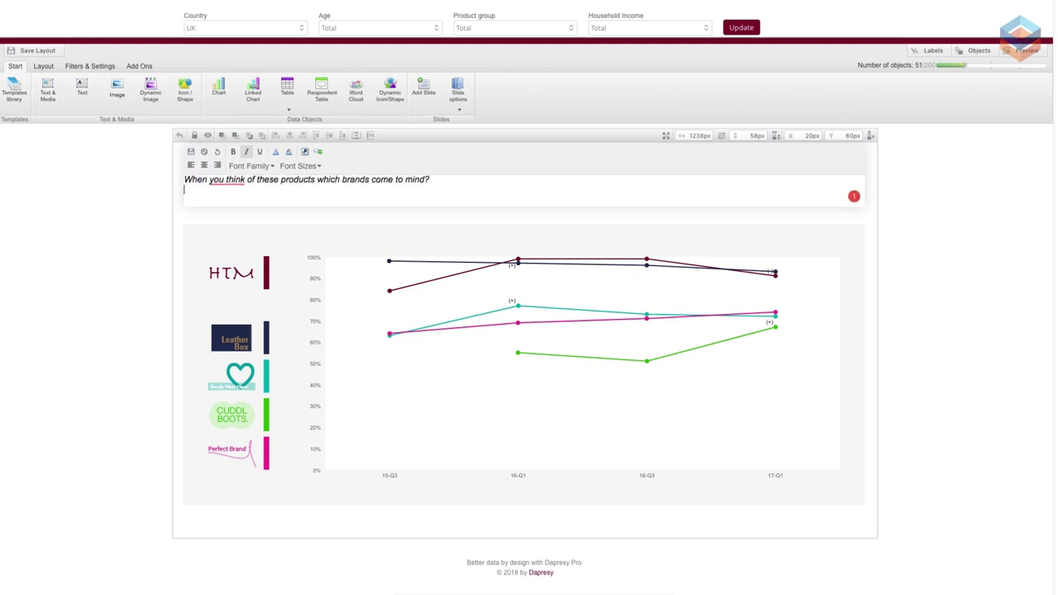
type("(+)/(-) indicates significant difference to previous quarter")
left_click(340, 161)
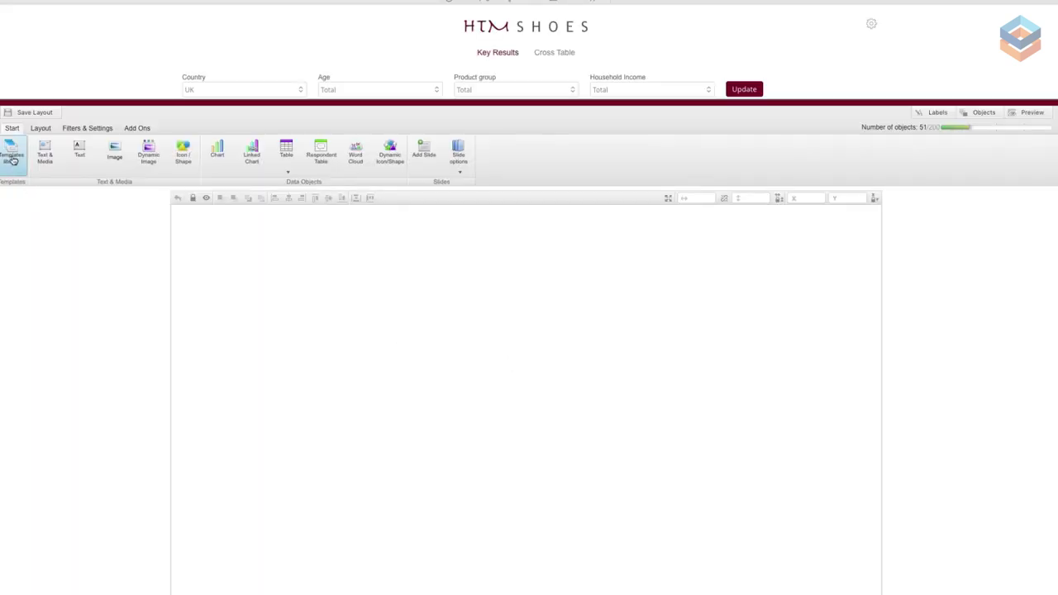
Import the Brand Image slide template from the HTM templates onto the blank slide
left_click(13, 160)
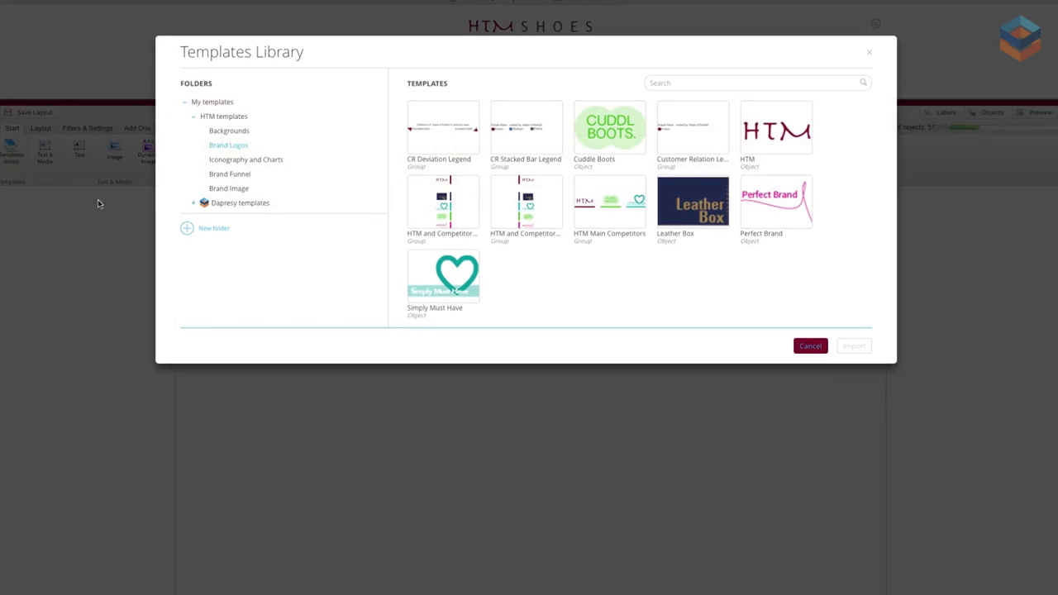
left_click(226, 188)
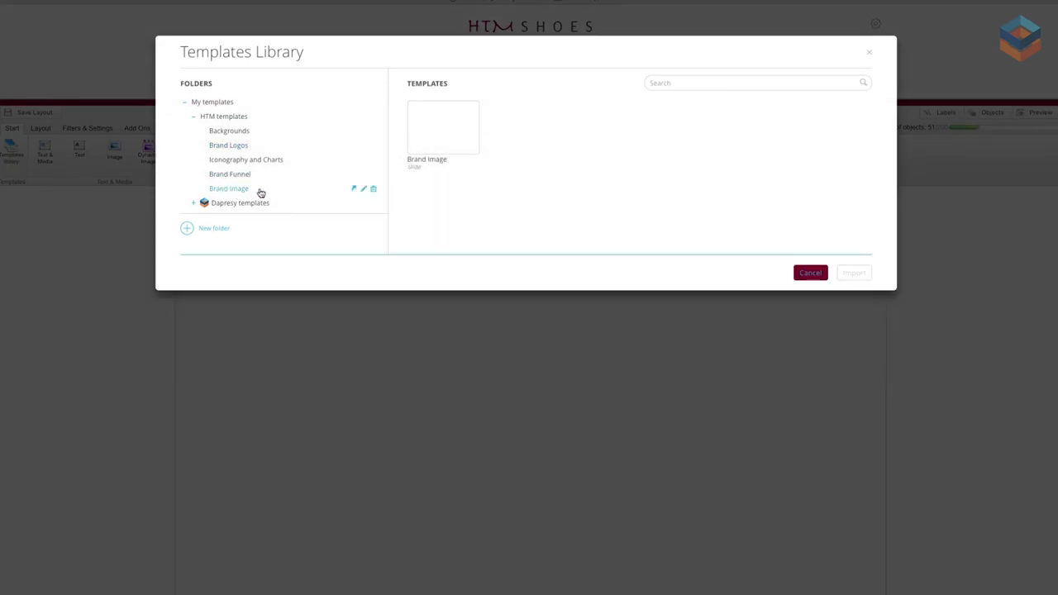
left_click(426, 146)
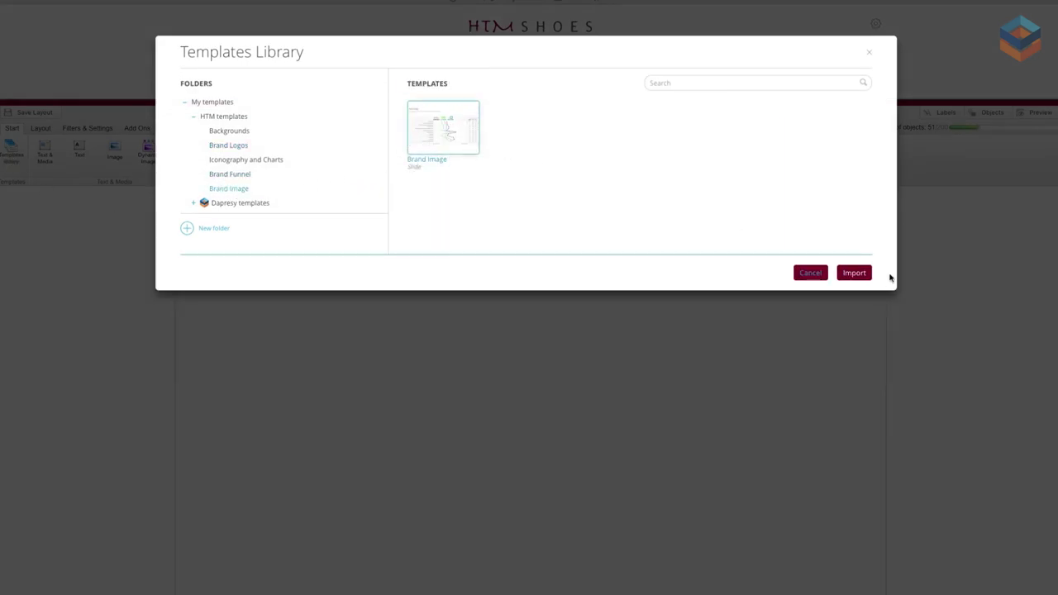
left_click(870, 273)
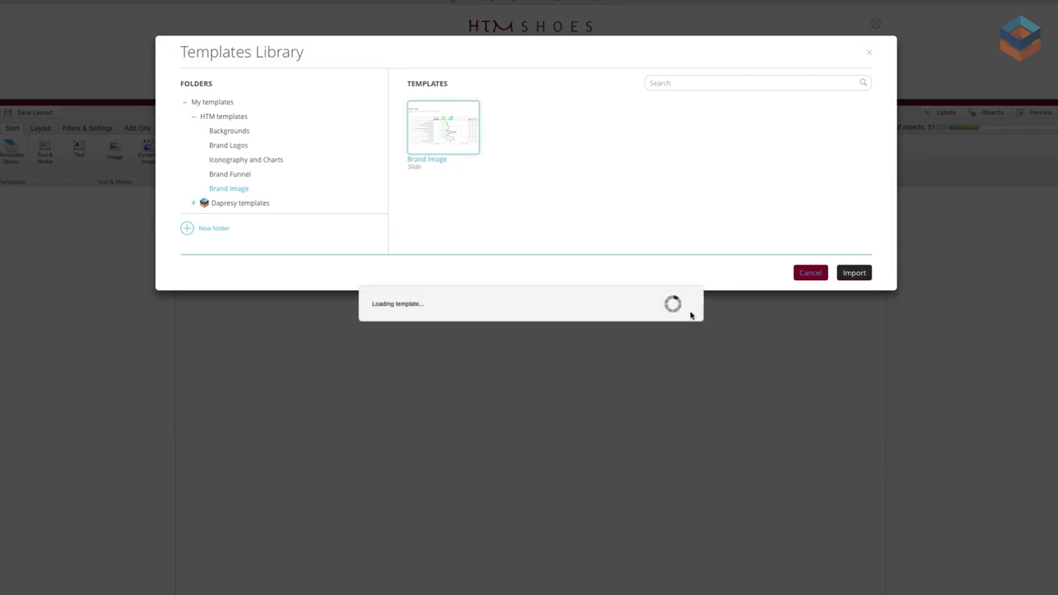
In the brand image chart's HTM series, select all '...' attribute questions except '...is fashionable and directional' through '...looks expensive'
scroll(581, 333, "down", 3)
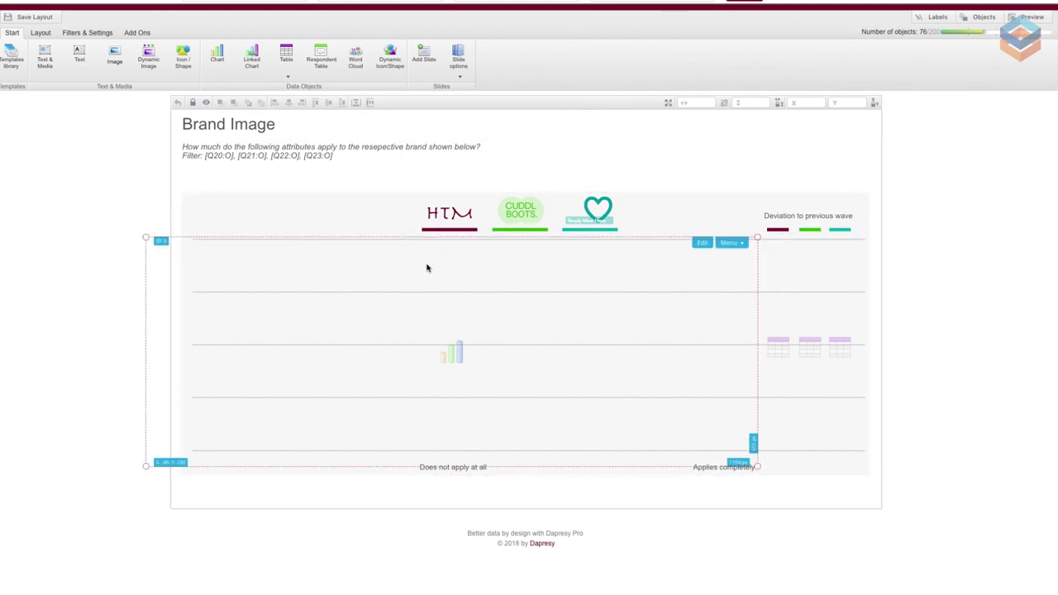
right_click(699, 250)
left_click(719, 257)
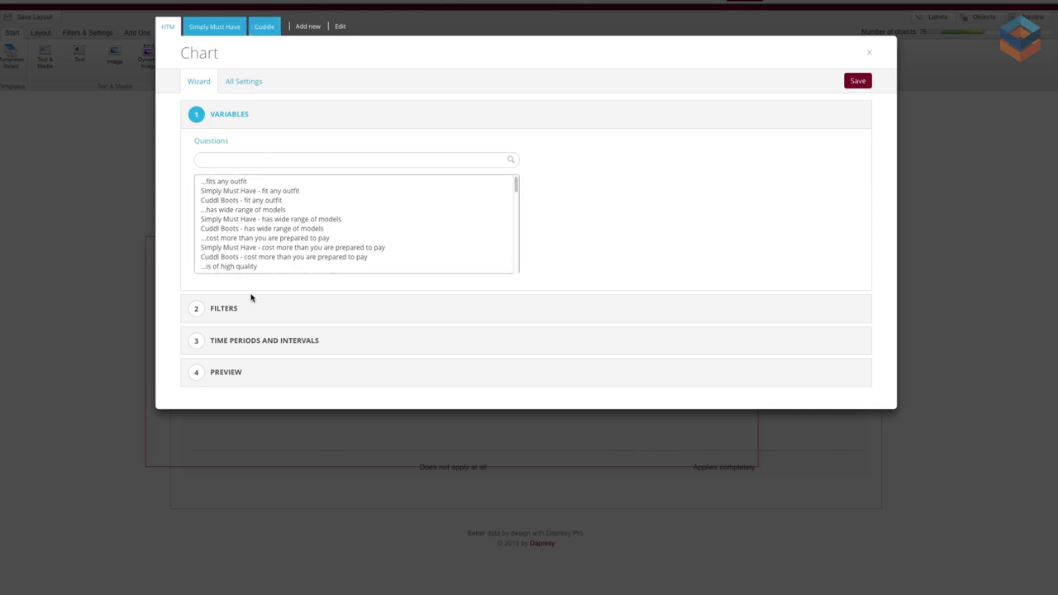
left_click(248, 162)
type("...")
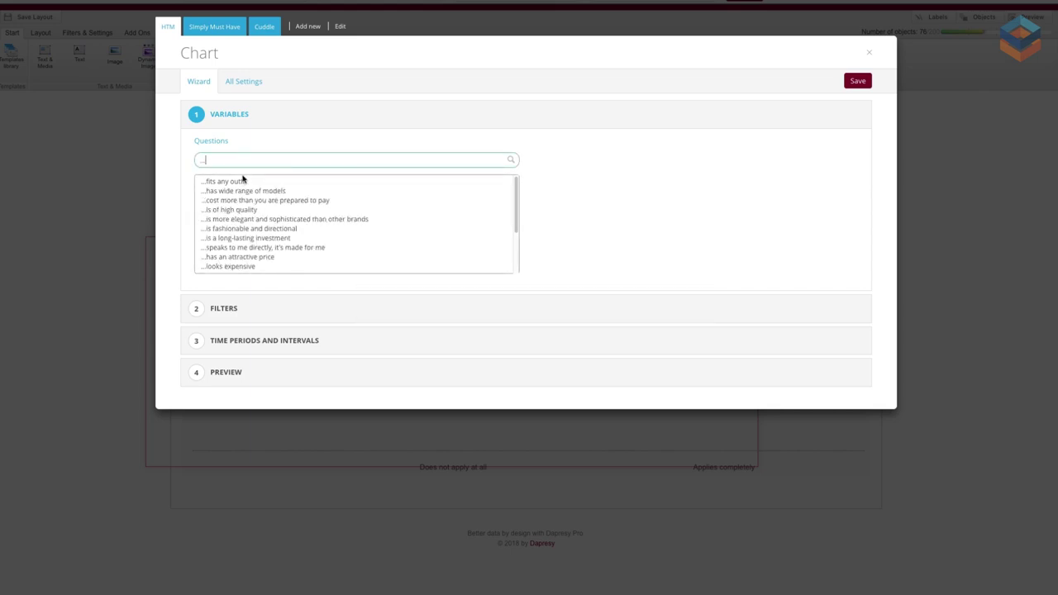
left_click_drag(243, 184, 255, 266)
scroll(250, 222, "down", 1)
scroll(250, 222, "down", 1)
scroll(288, 217, "up", 2)
scroll(288, 213, "down", 2)
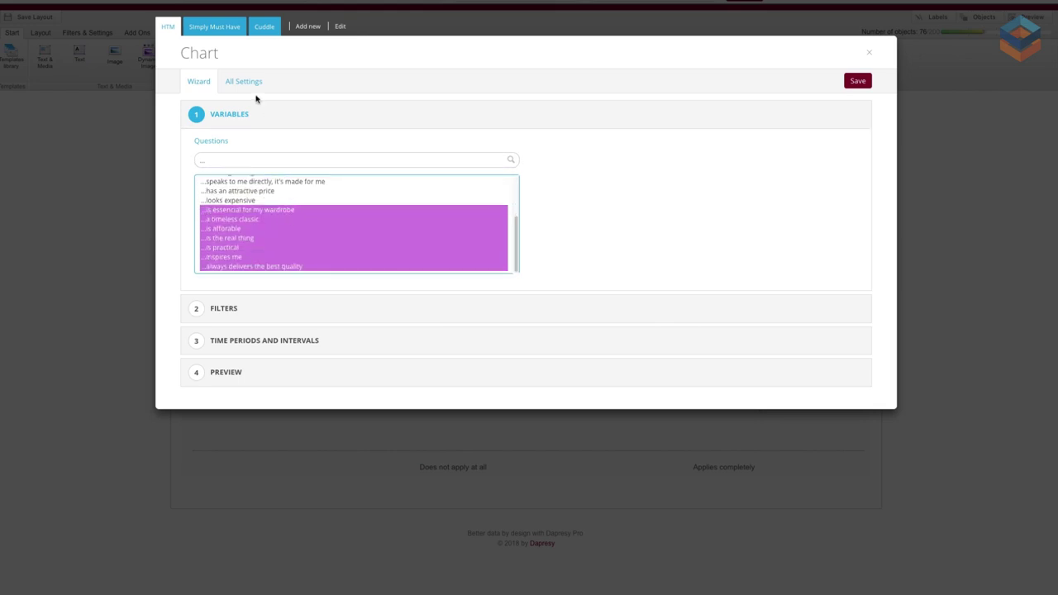
In the chart's Simply Must Have series, filter the questions by 'simply m' and select the same attributes as for HTM
left_click(227, 28)
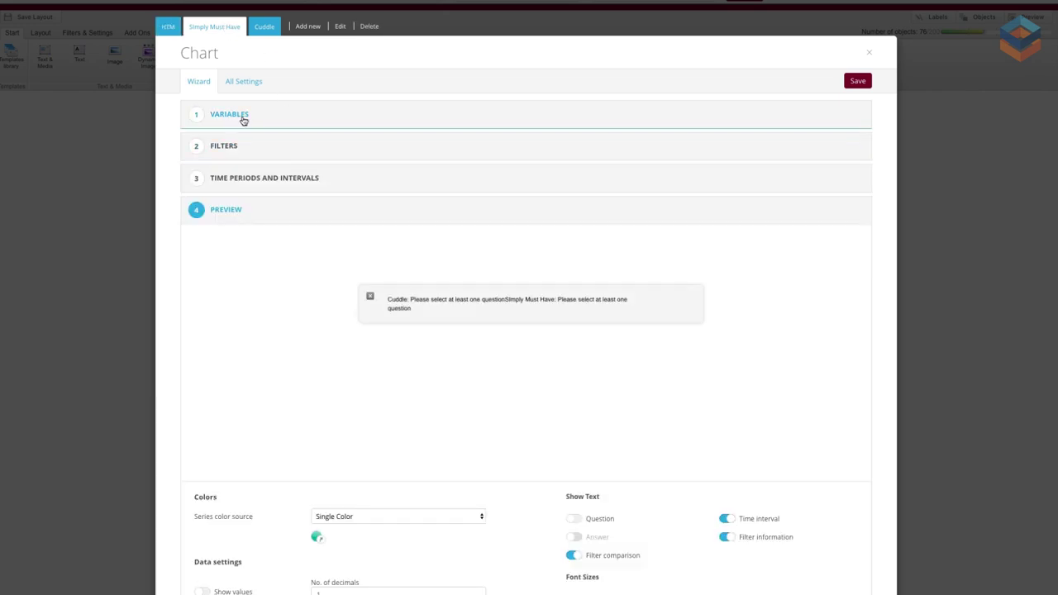
left_click(244, 121)
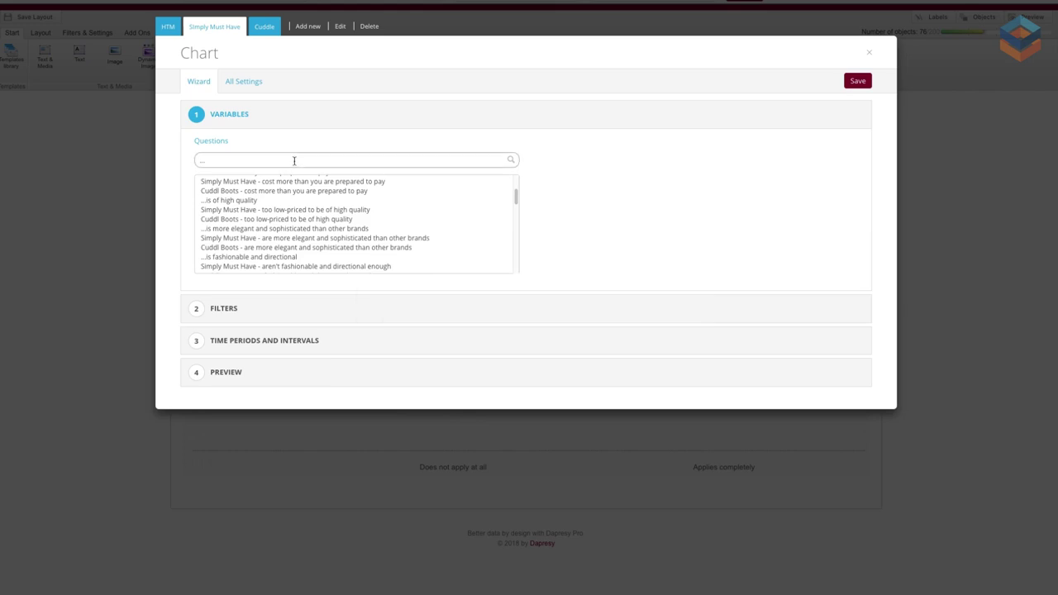
type("simply m")
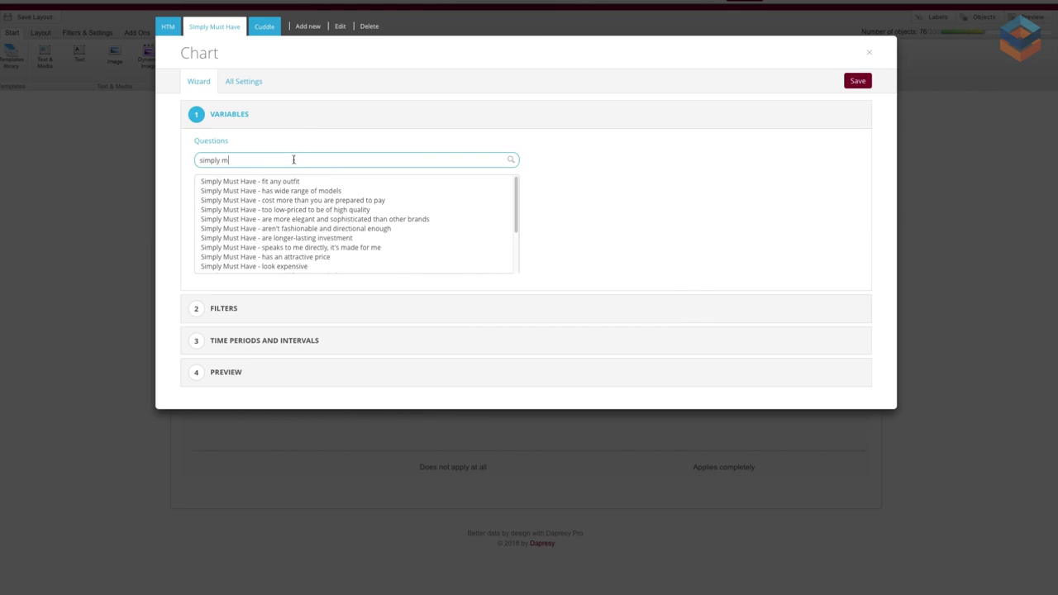
left_click_drag(289, 182, 295, 267)
scroll(292, 221, "down", 3)
In the chart's Cuddle series, filter by 'cudd', select the matching Cuddl Boots attribute questions, and save the chart
left_click(274, 28)
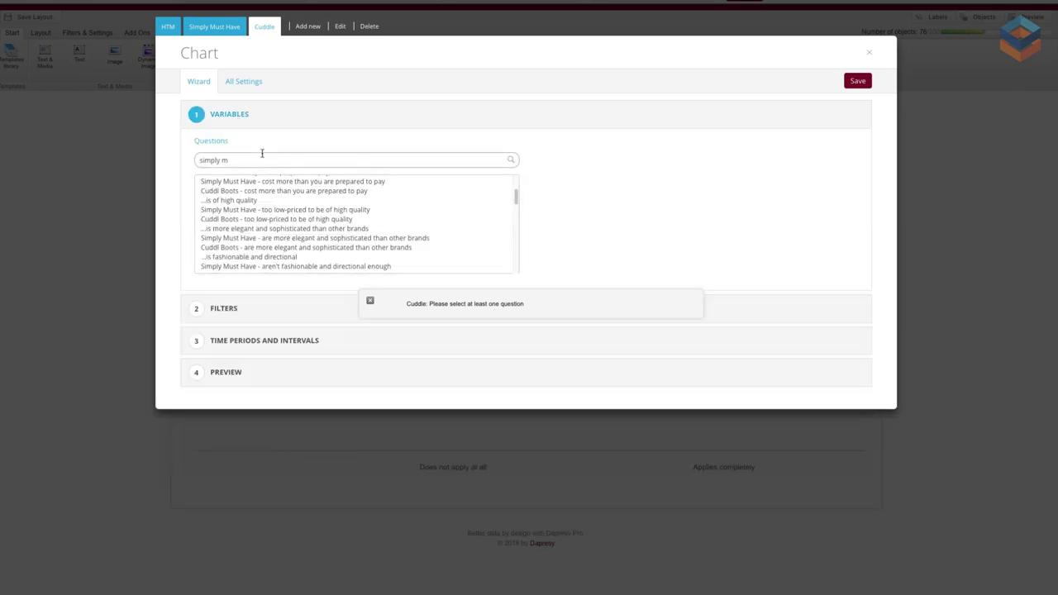
double_click(258, 160)
type("cudd")
left_click_drag(248, 185, 266, 267)
scroll(267, 238, "down", 3)
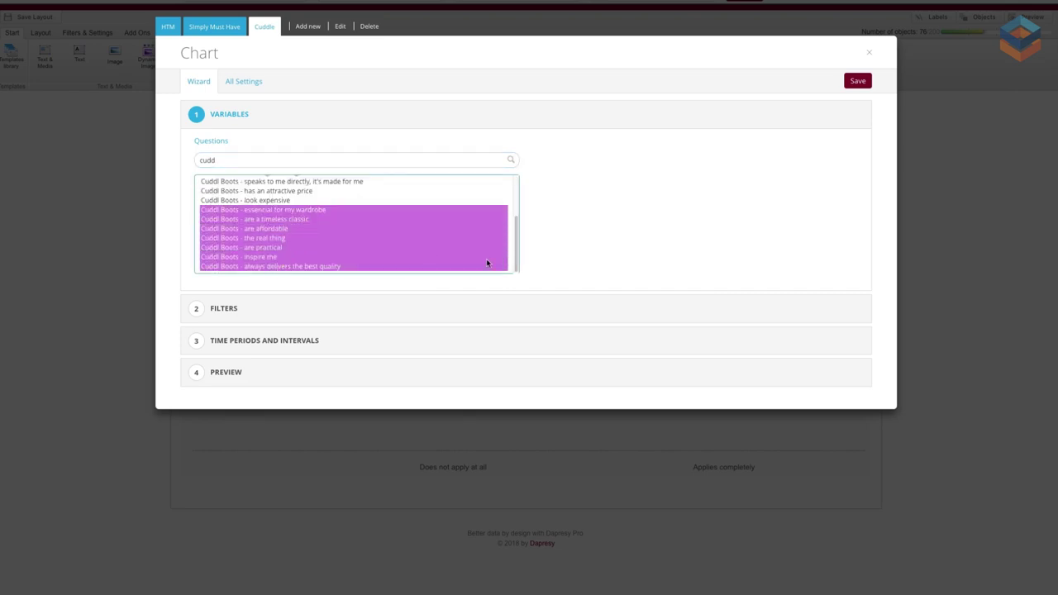
left_click(857, 80)
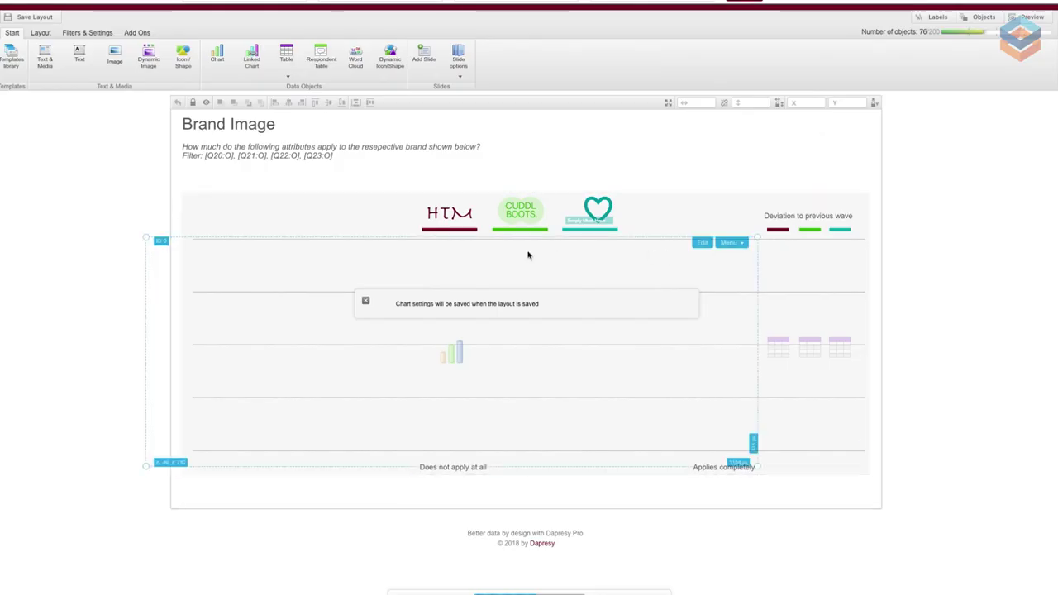
left_click(366, 301)
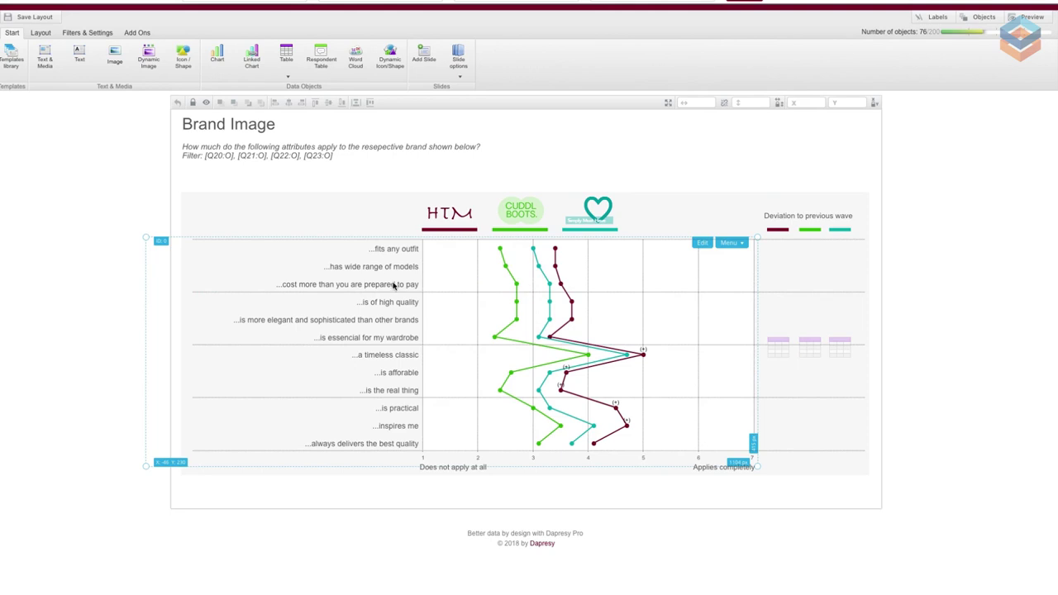
mouse_move(622, 351)
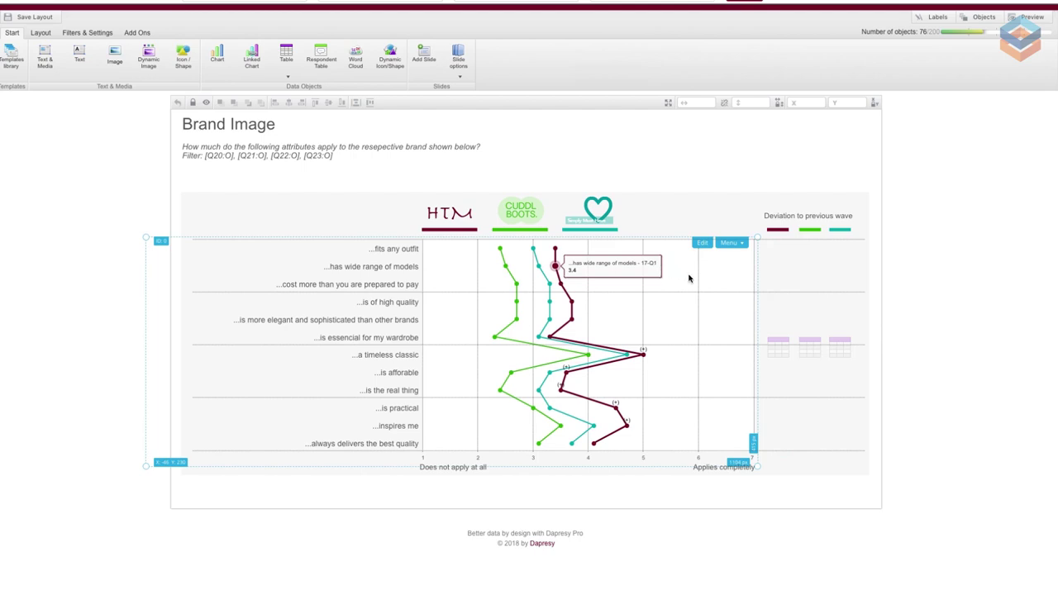
In the HTM deviation table, select the same twelve '...' attribute questions that the brand image chart uses
right_click(777, 270)
left_click(774, 277)
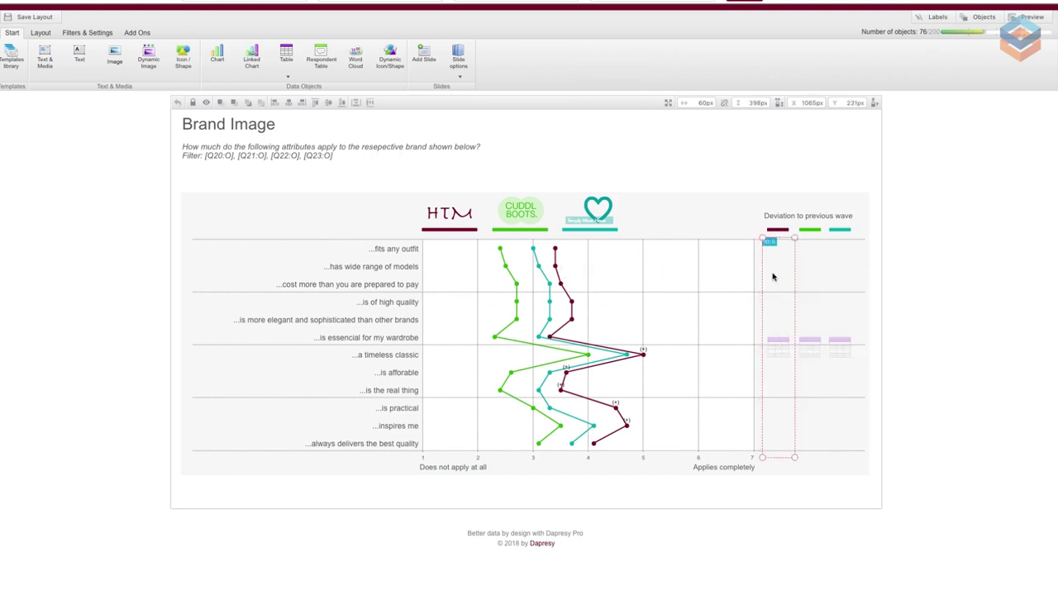
double_click(684, 240)
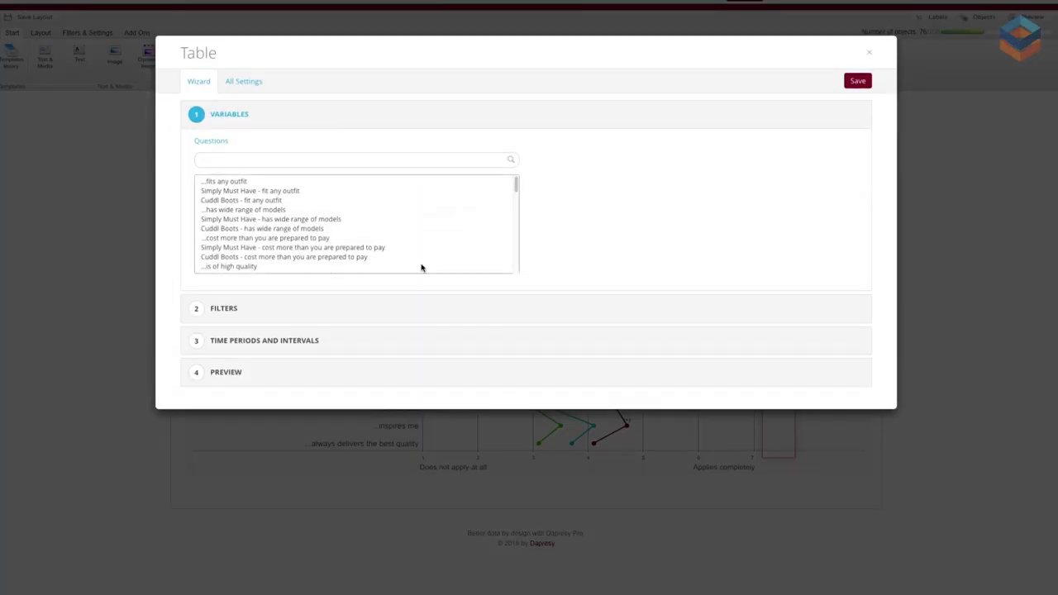
left_click(258, 182)
left_click_drag(258, 182, 257, 268)
scroll(270, 207, "down", 3)
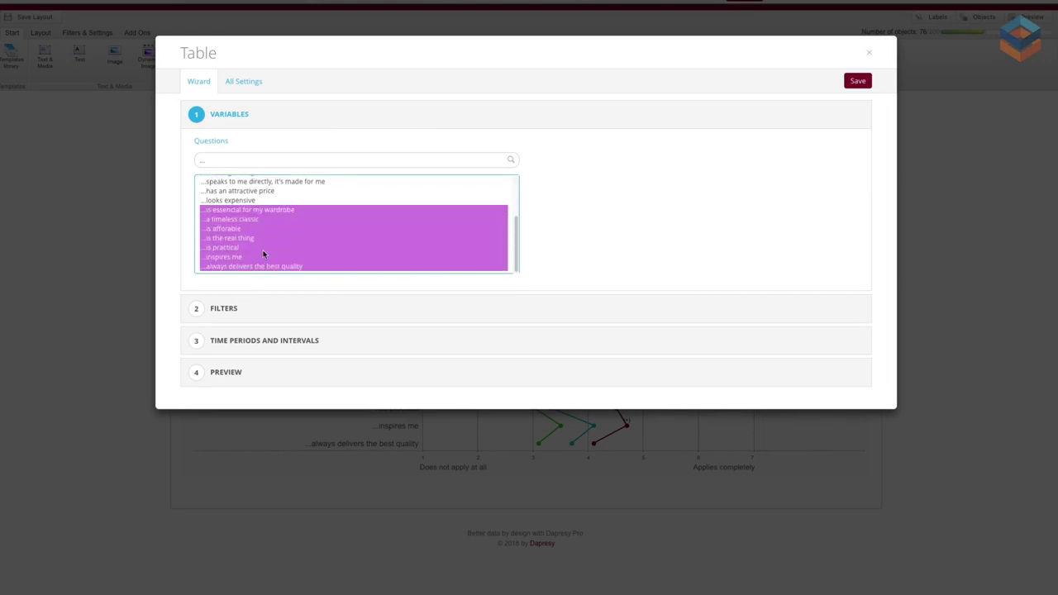
Review the HTM table's benchmark analysis, keep the calculation as Units against the previous data point, and save the table
left_click(230, 82)
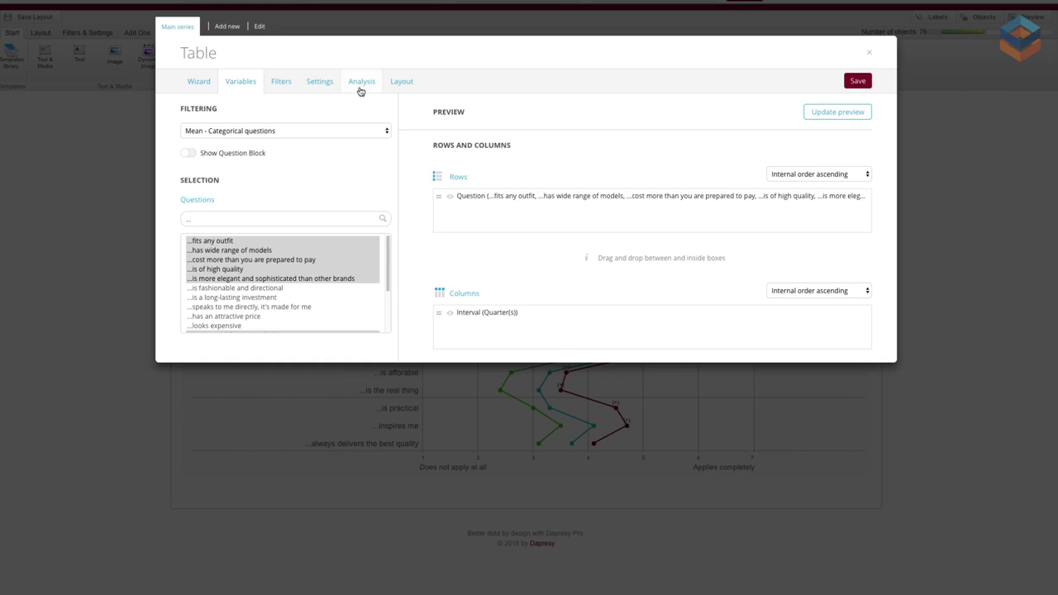
left_click(361, 85)
left_click(356, 111)
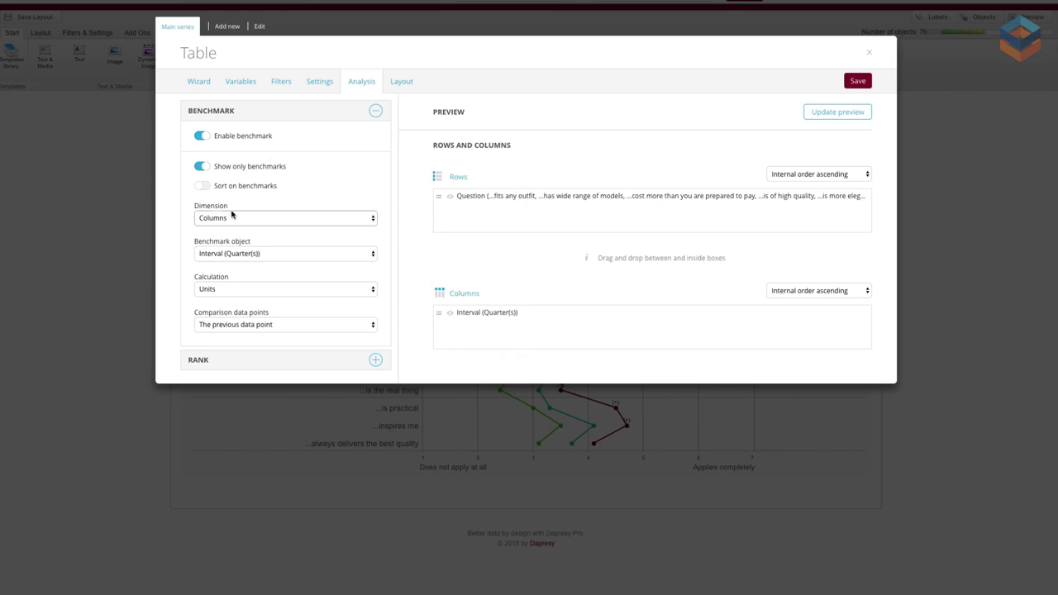
left_click(224, 291)
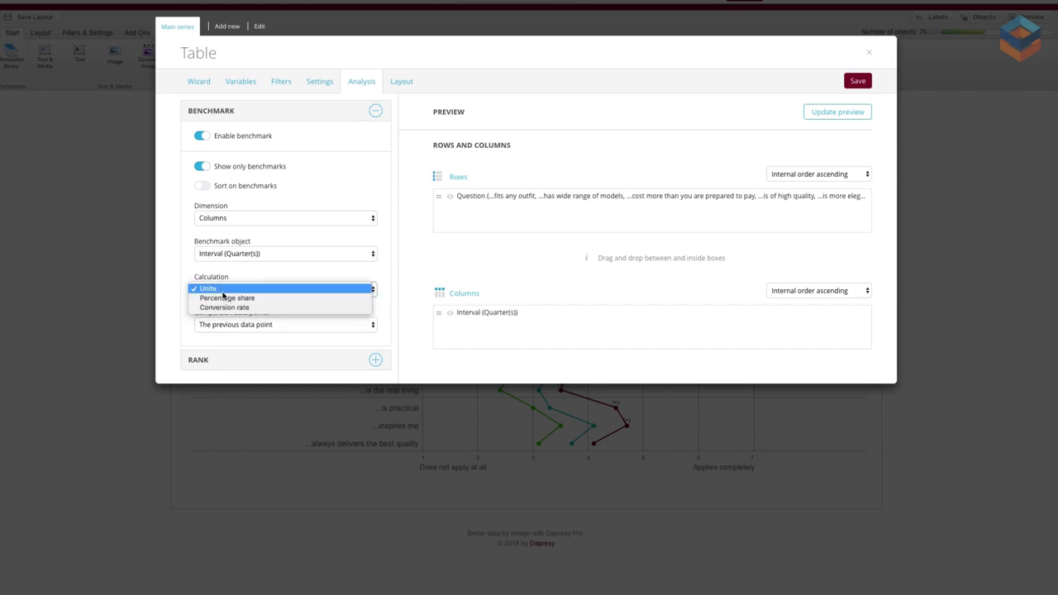
left_click(222, 291)
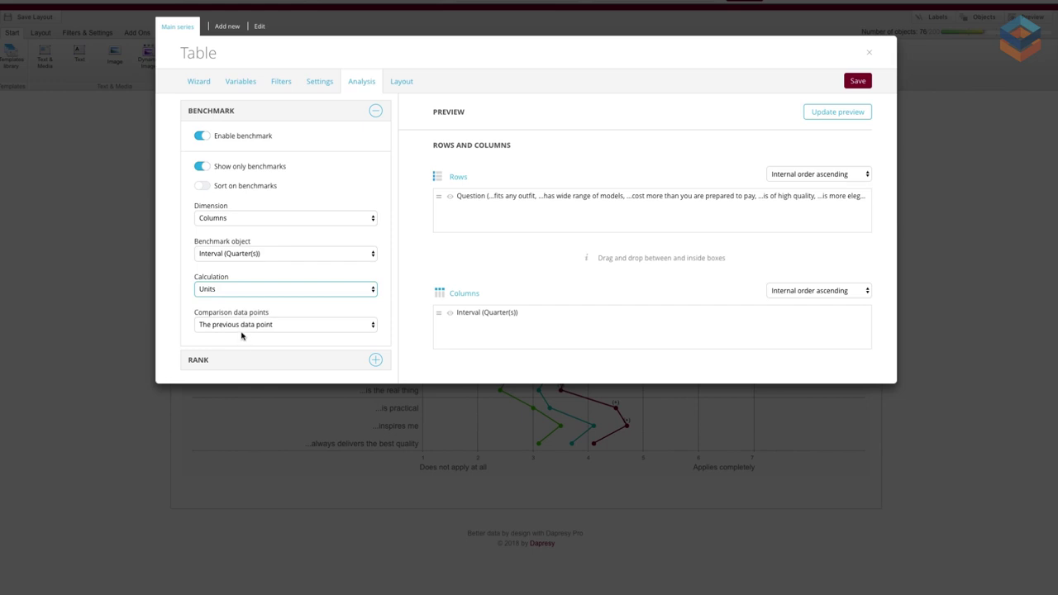
right_click(242, 335)
key("Escape")
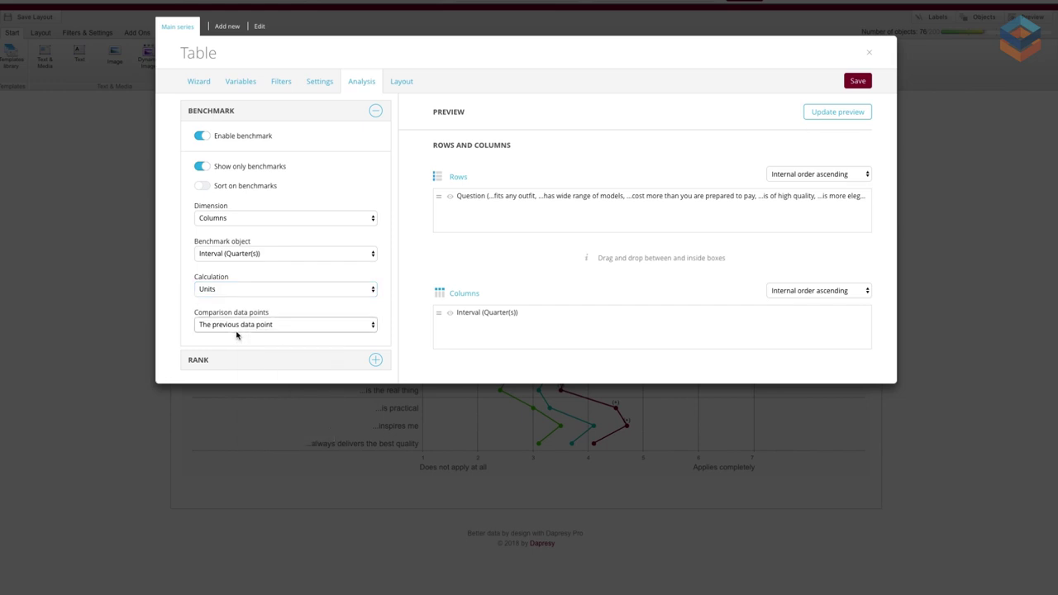
left_click(857, 81)
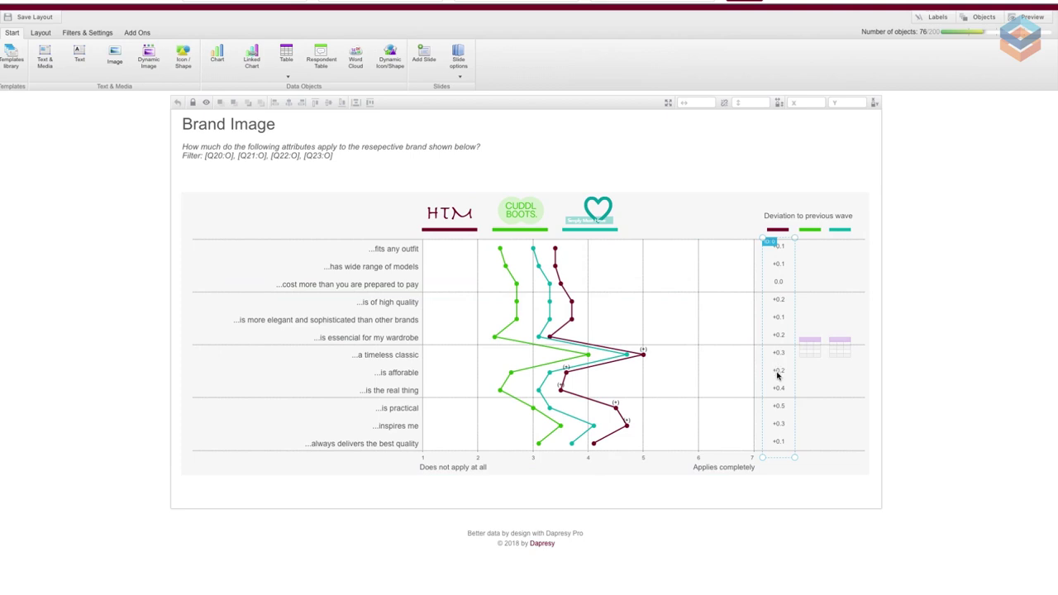
In the deviation table under the green bar, filter by 'cuddl', select the twelve matching Cuddl Boots attribute questions, and save it
left_click(805, 321)
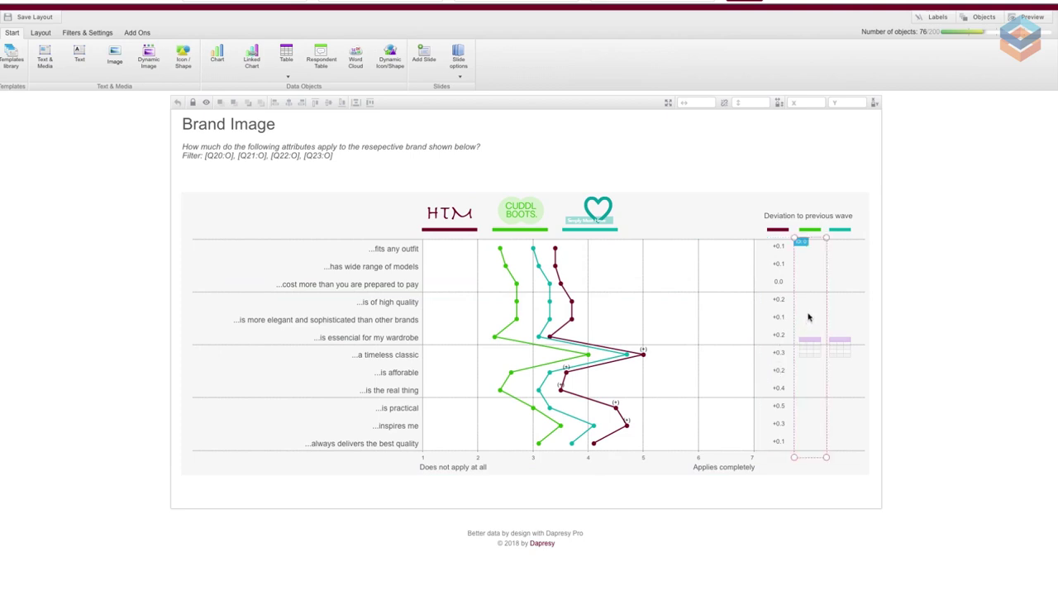
right_click(809, 312)
left_click(812, 315)
left_click(567, 161)
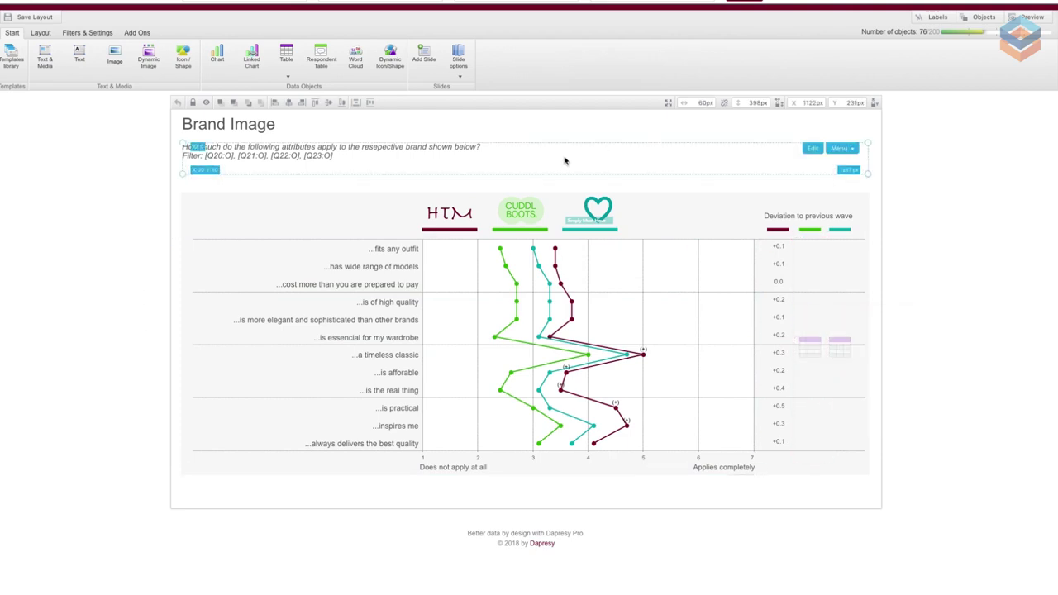
double_click(566, 161)
type("cuddl")
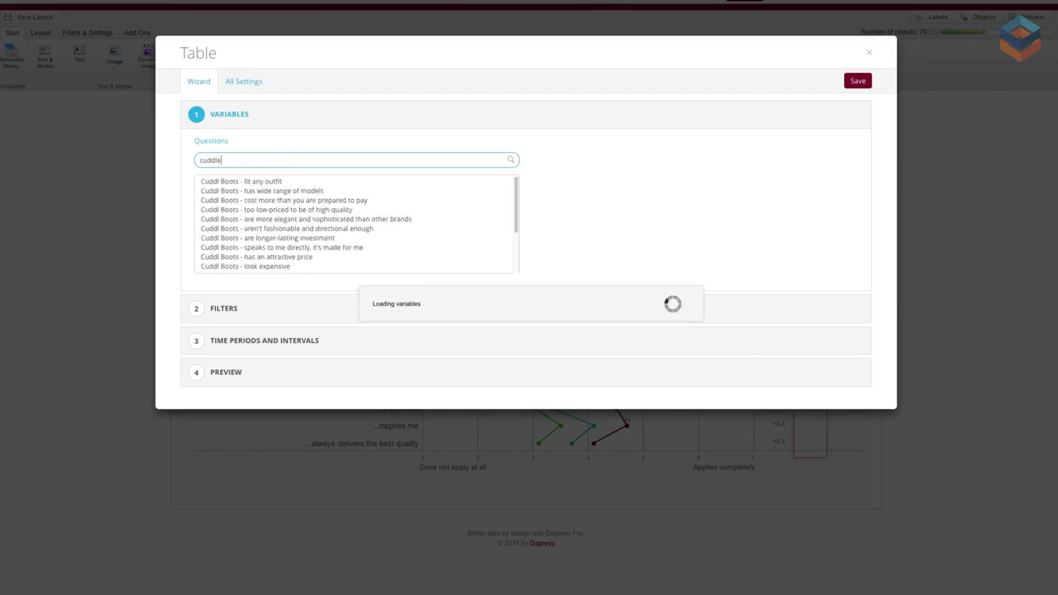
left_click_drag(281, 181, 272, 266)
scroll(277, 220, "down", 3)
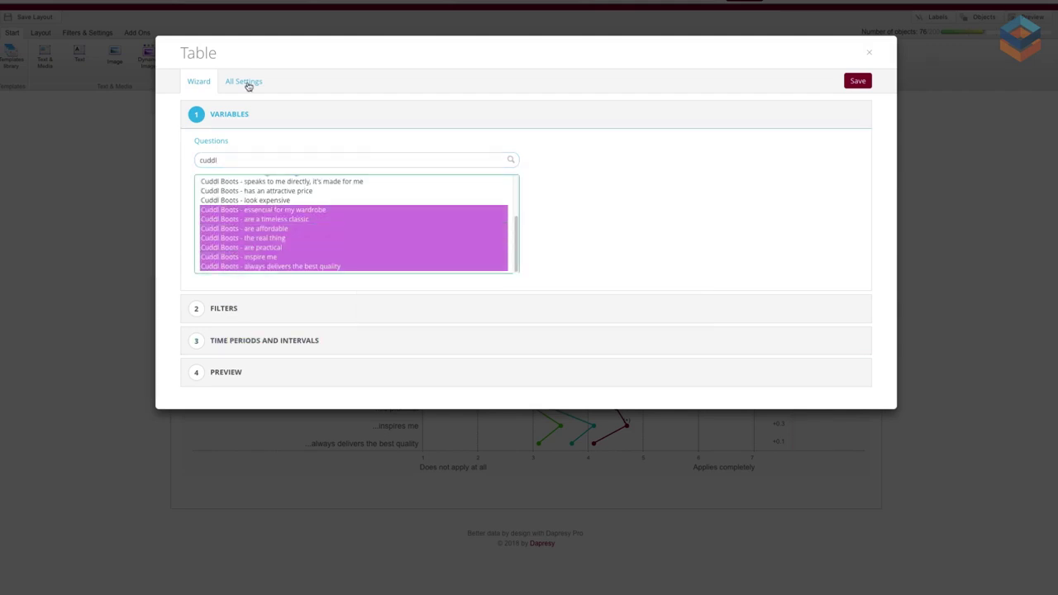
left_click(852, 81)
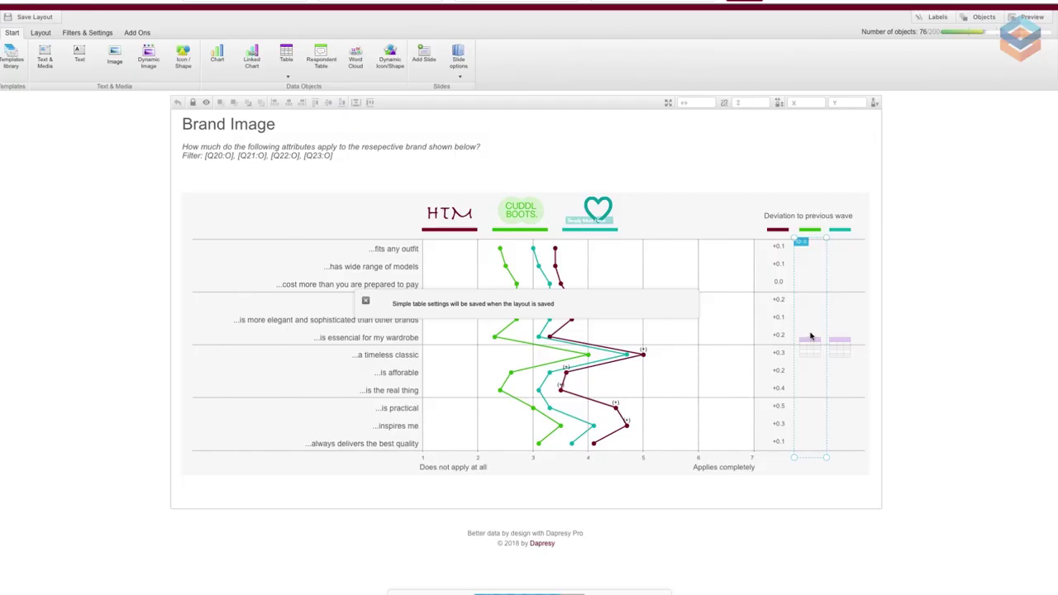
In the deviation table under the teal bar, filter by 'sim', select the matching Simply Must Have attributes, and save the table and layout
left_click(842, 324)
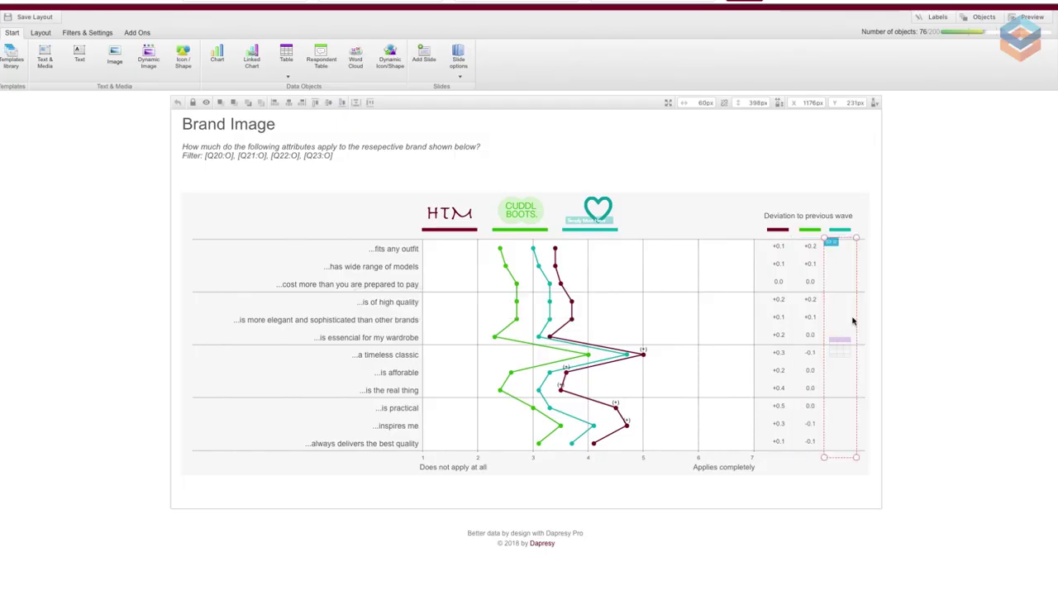
double_click(854, 324)
left_click(369, 155)
type("sim")
left_click_drag(339, 182, 323, 269)
scroll(340, 217, "down", 3)
left_click(855, 83)
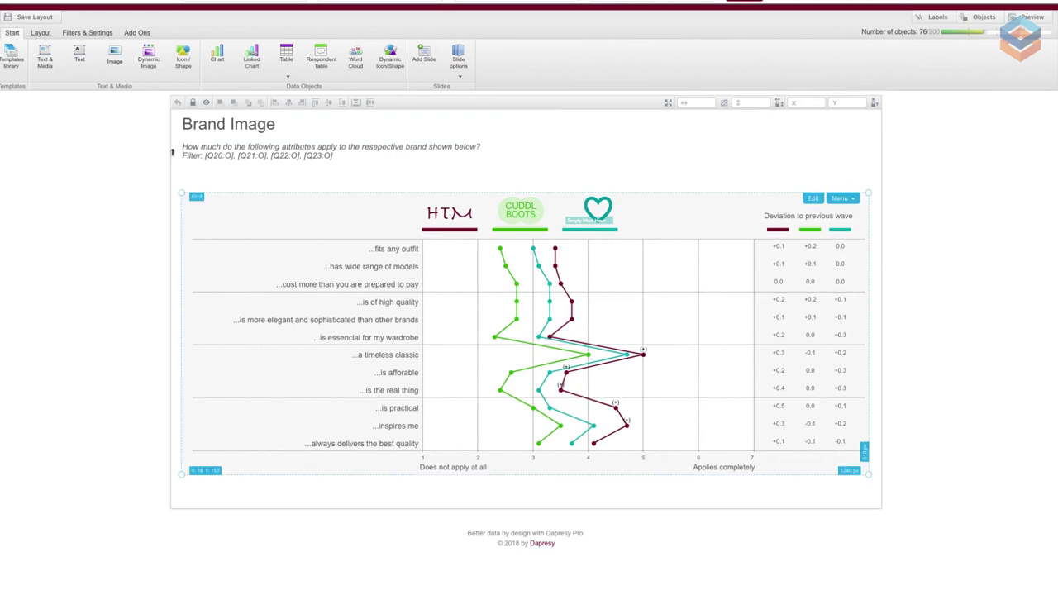
left_click(31, 18)
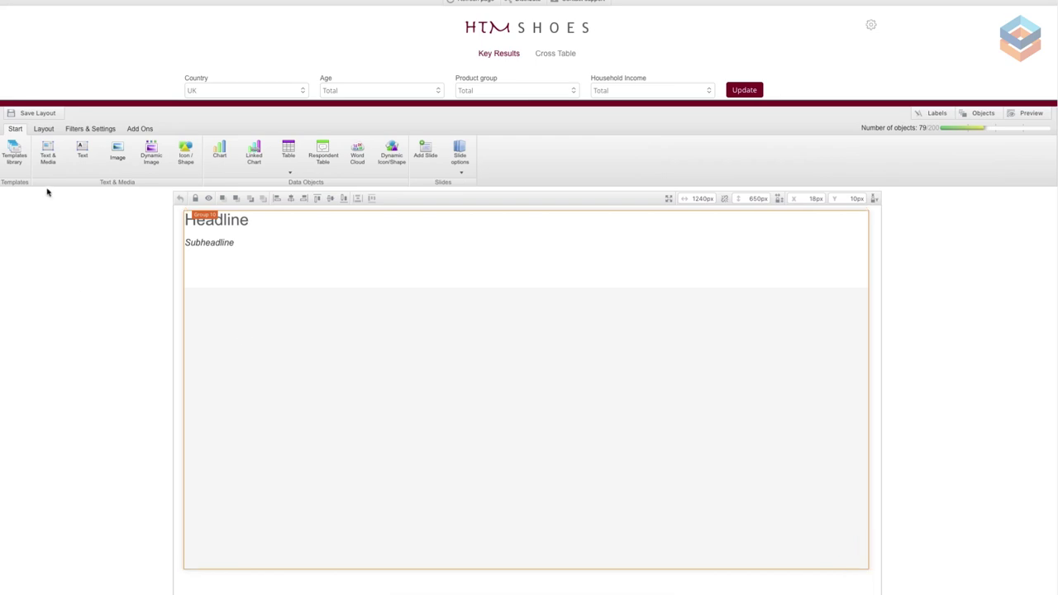
Import the Stacked Bar Chart template from the HTM Iconography and Charts templates onto the Headline slide
left_click(14, 154)
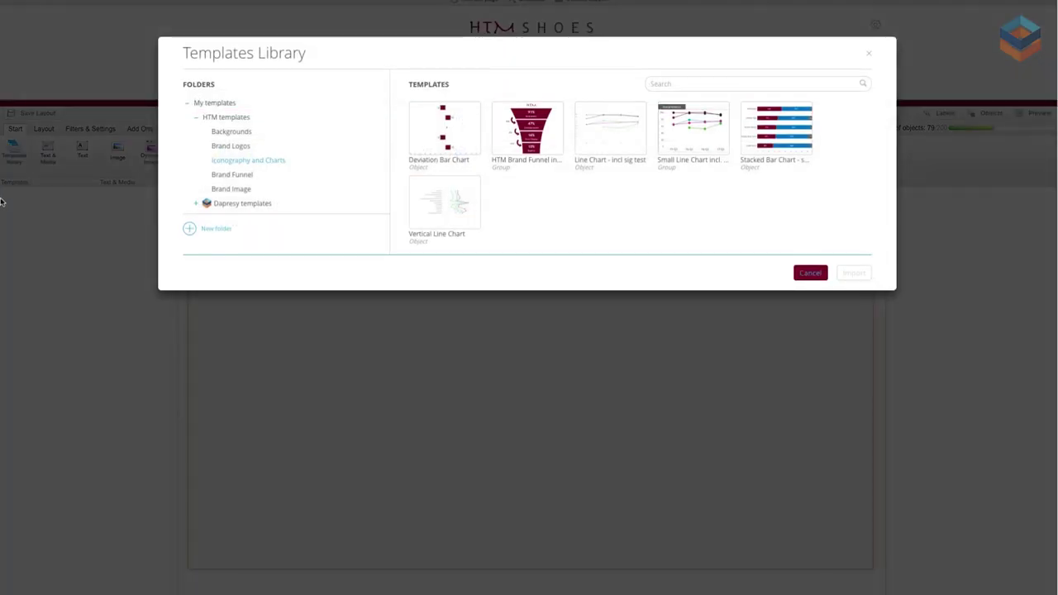
left_click(777, 151)
left_click(748, 270)
left_click(855, 273)
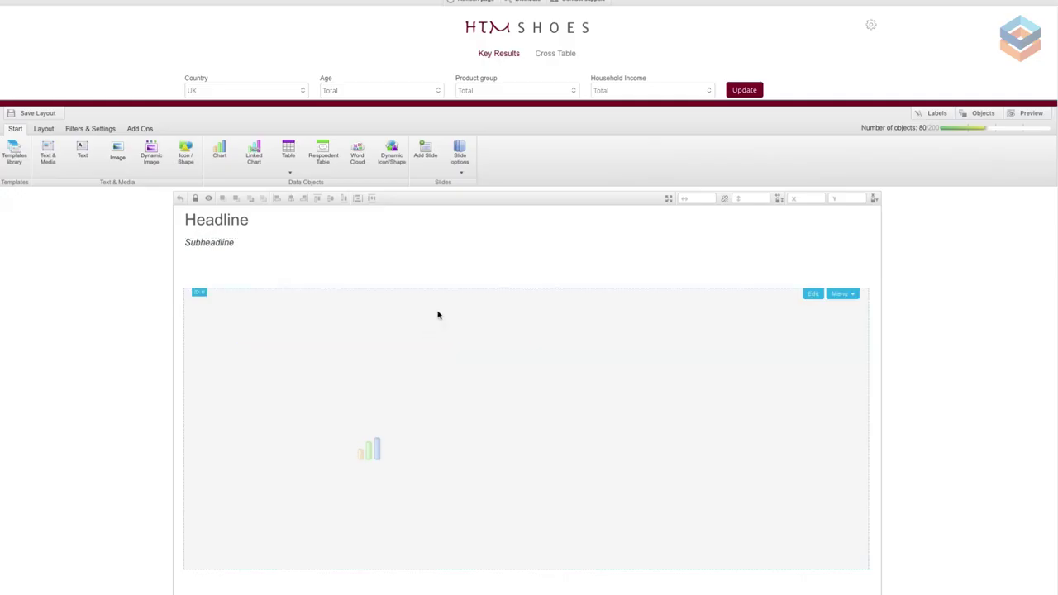
Select the HTM Shoes, Leather Box, Simply Must Have, Cuddl Boots and Perfect Brand questions as the stacked bar chart's variables
right_click(436, 376)
left_click(442, 381)
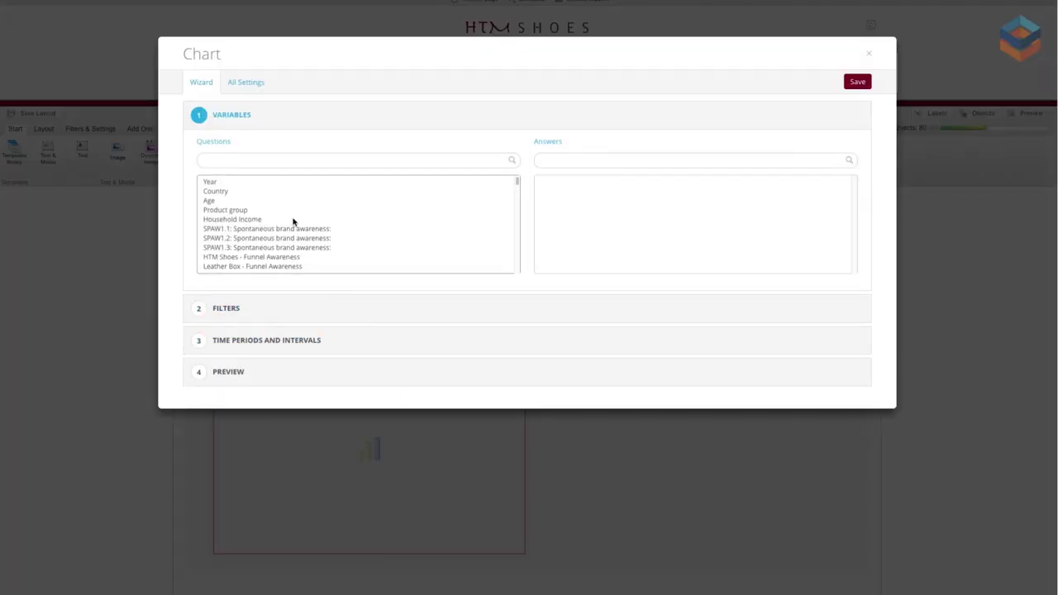
scroll(293, 221, "down", 5)
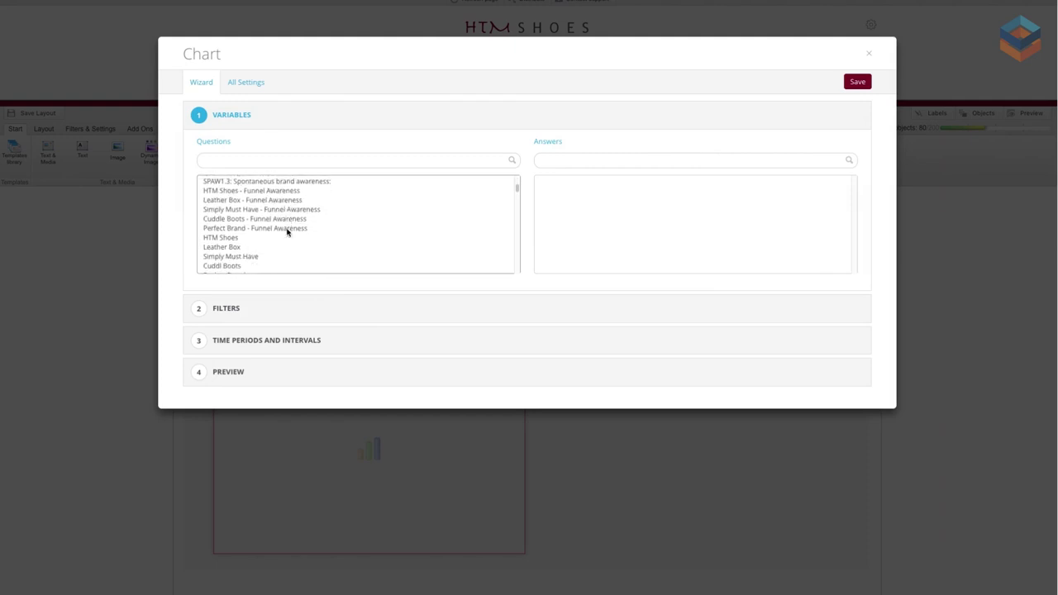
scroll(243, 210, "up", 1)
scroll(237, 207, "down", 1)
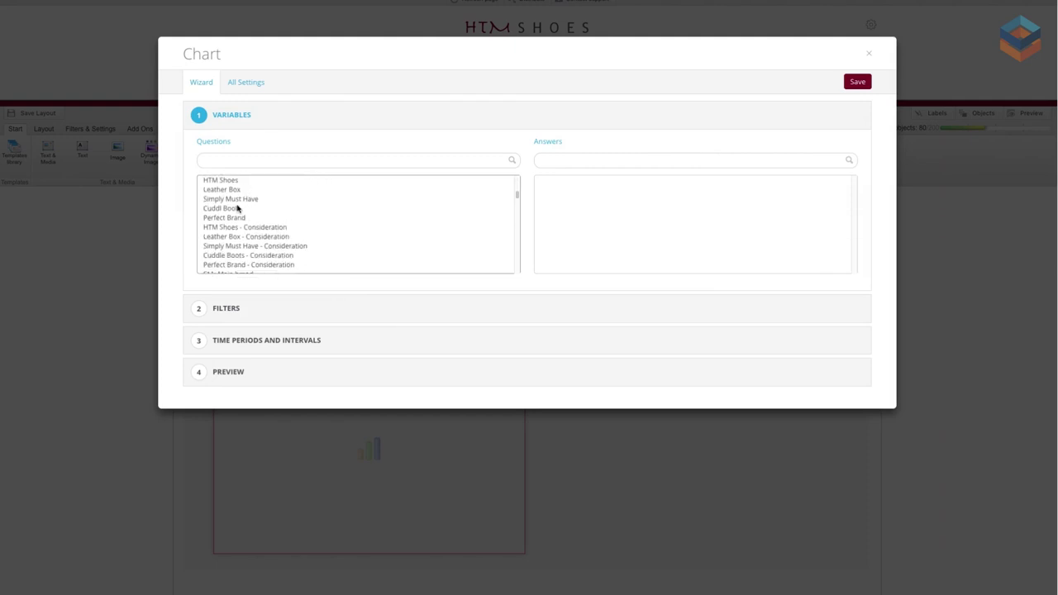
scroll(234, 182, "up", 1)
left_click_drag(245, 197, 239, 235)
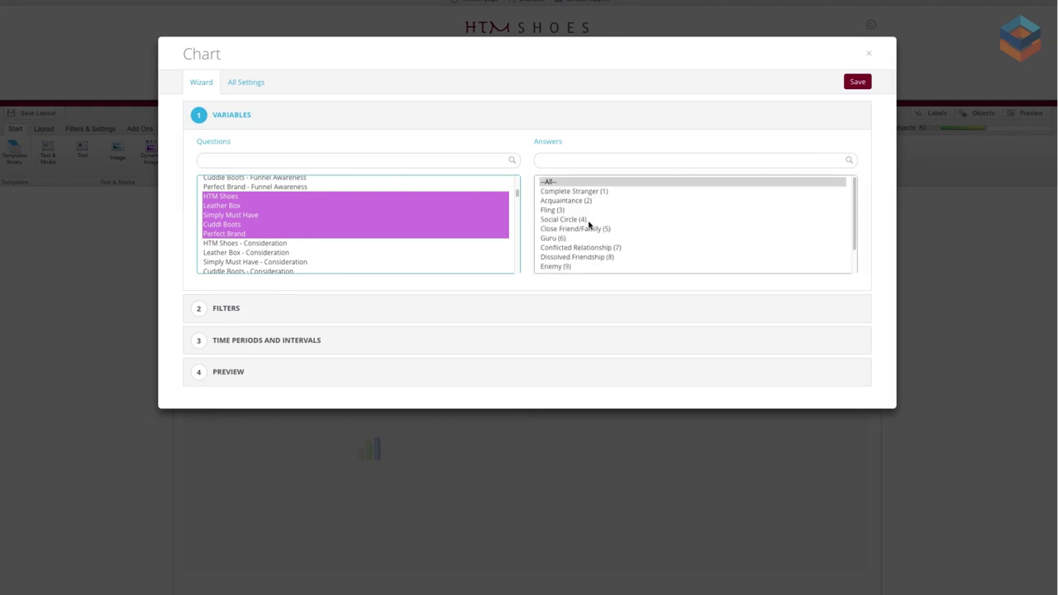
Select the Friend, Stranger and Enemy answers for the stacked bar chart and update its preview under all settings
scroll(590, 227, "down", 1)
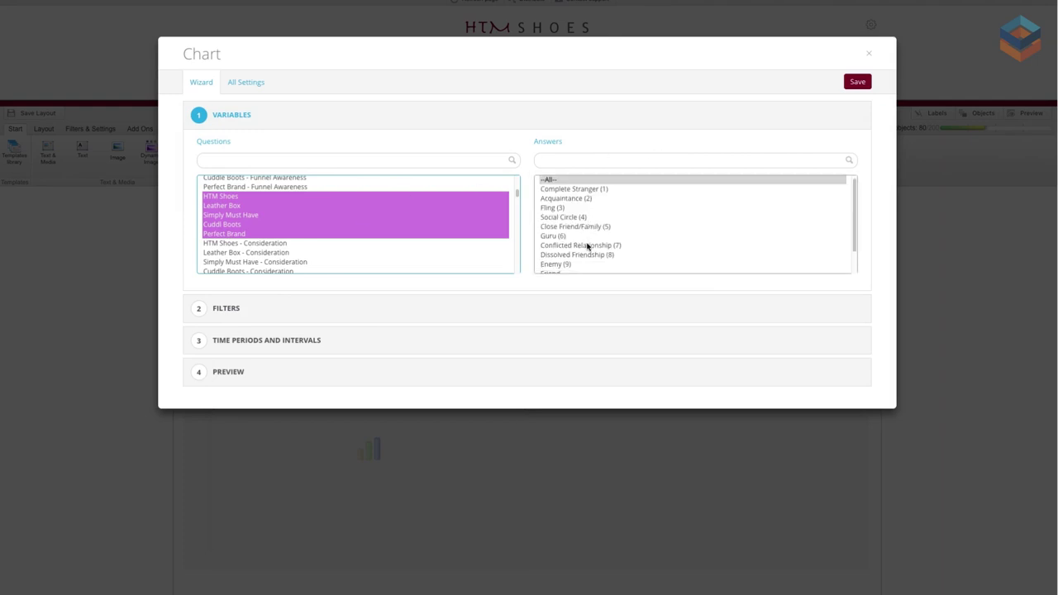
scroll(588, 248, "down", 2)
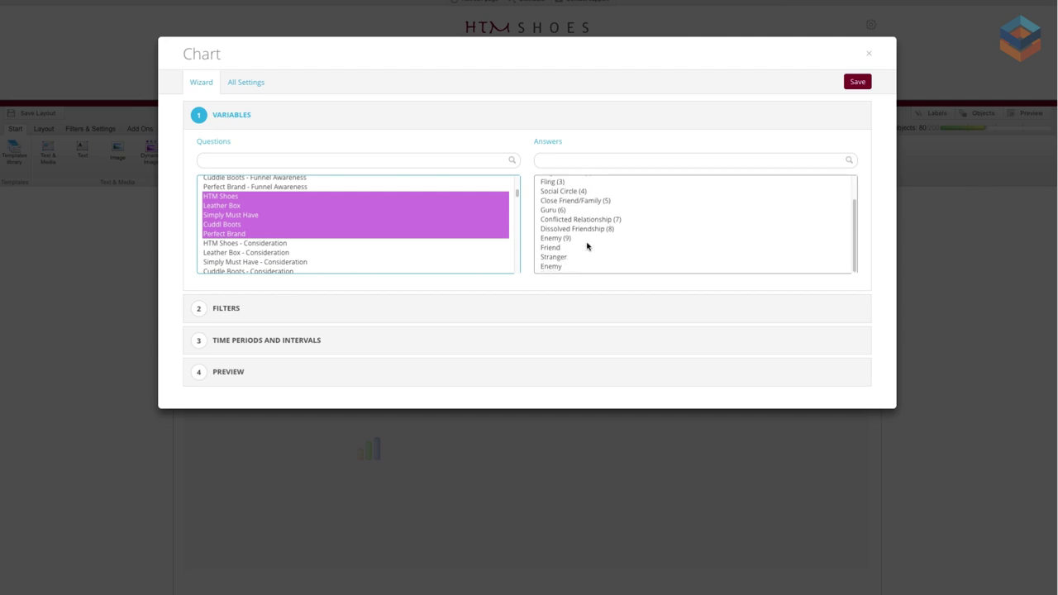
left_click_drag(560, 251, 559, 272)
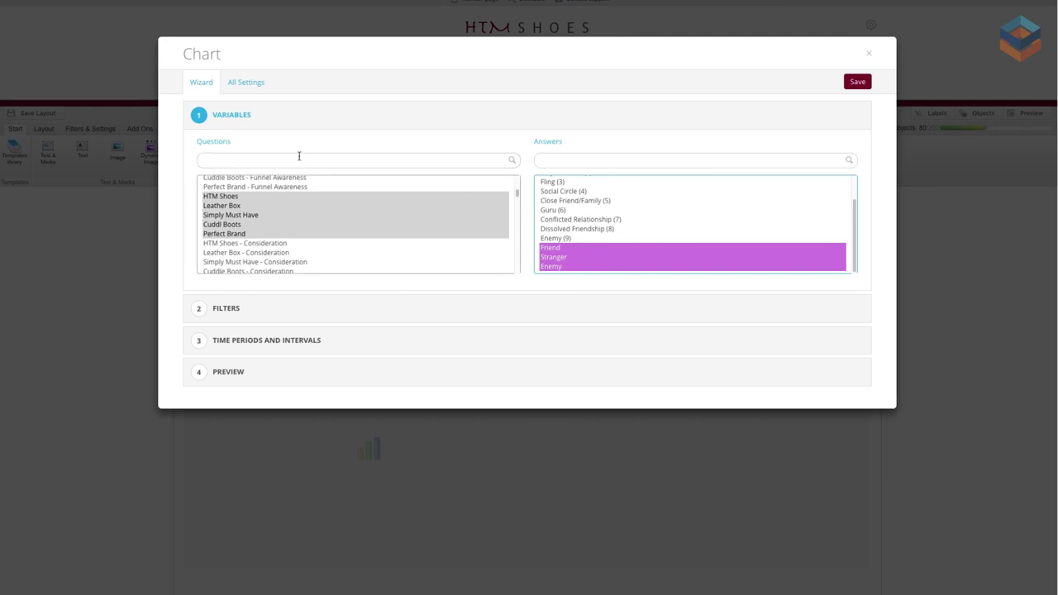
left_click(244, 82)
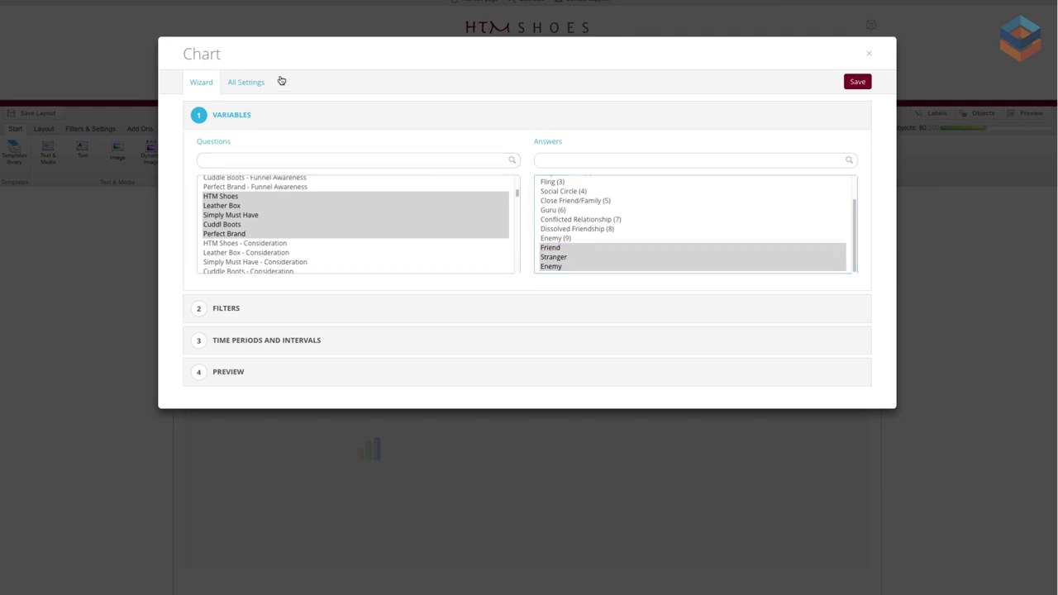
left_click(824, 116)
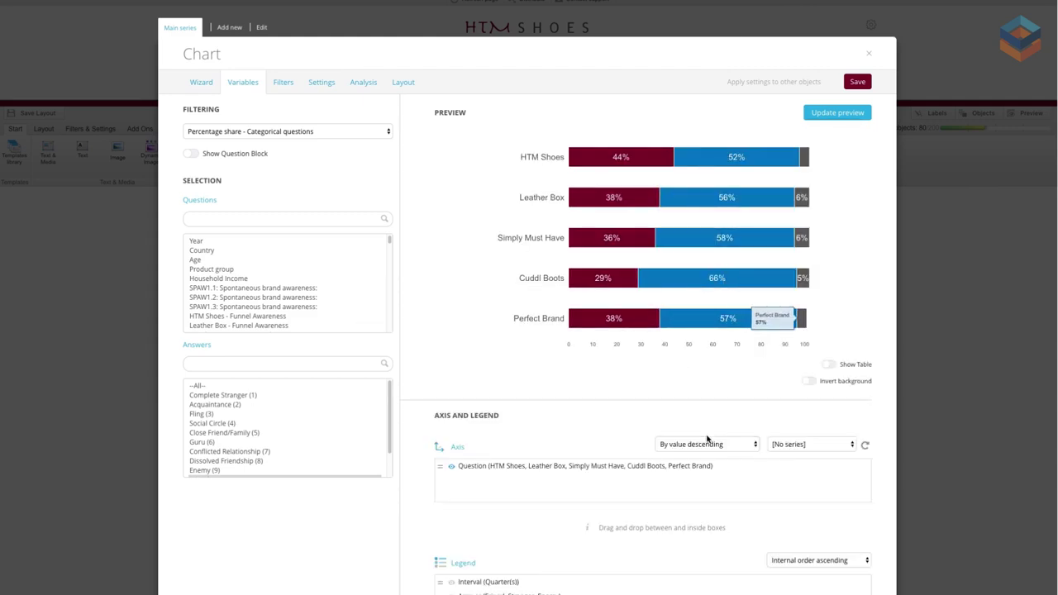
Sort the chart axis by value descending on the 'Last time period - Friend' series and save the chart
left_click(725, 446)
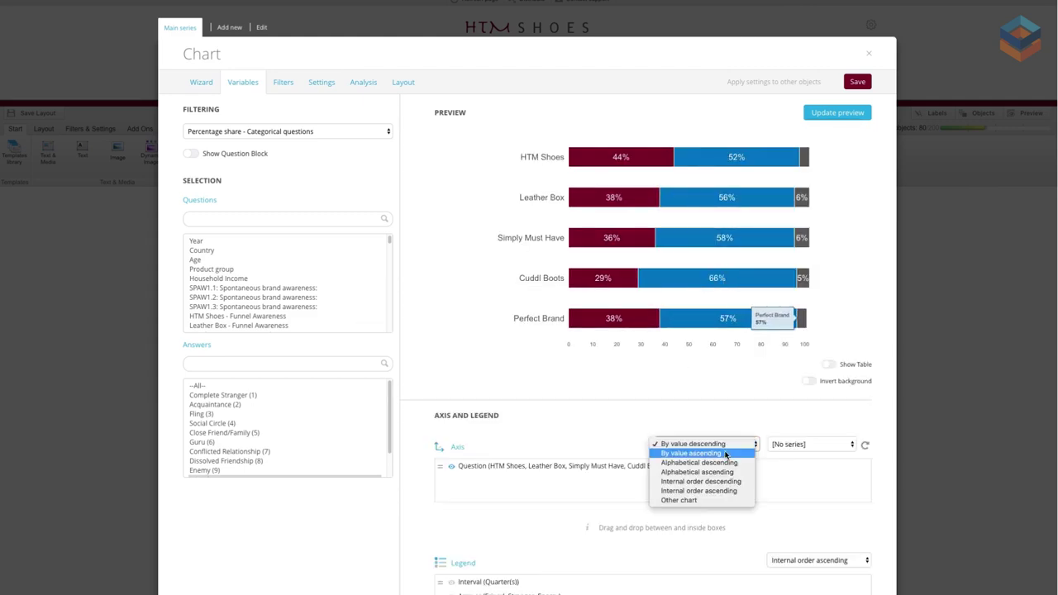
left_click(725, 447)
left_click(799, 444)
left_click(798, 444)
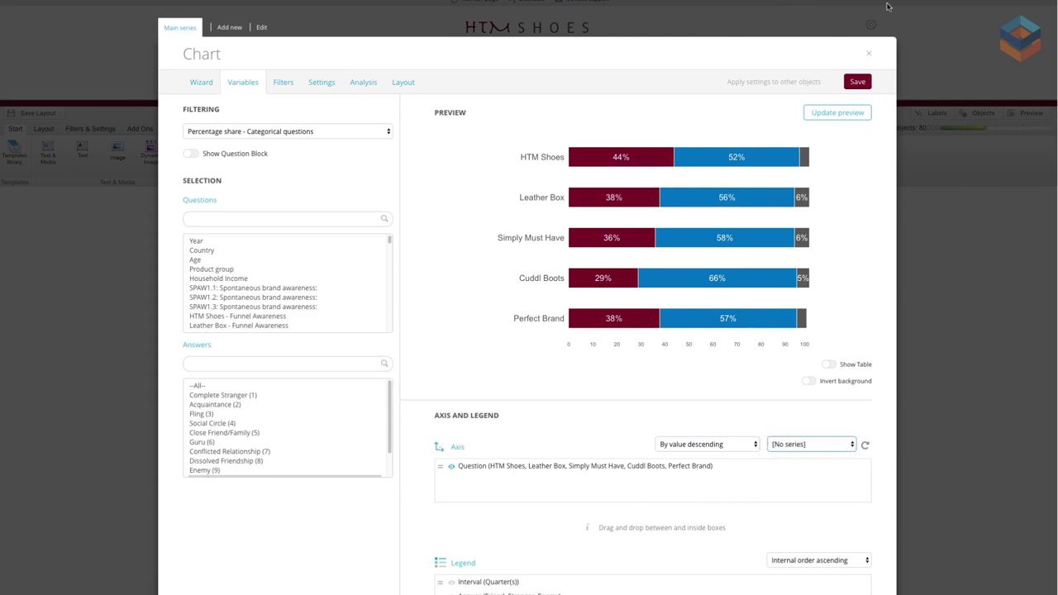
left_click(839, 118)
left_click(864, 445)
left_click(835, 444)
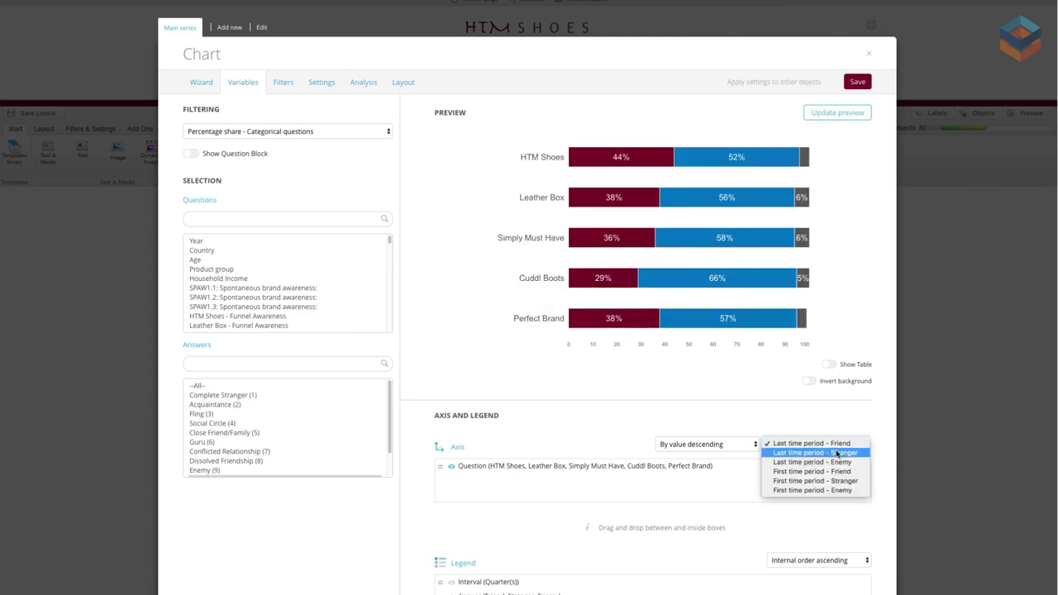
left_click(839, 444)
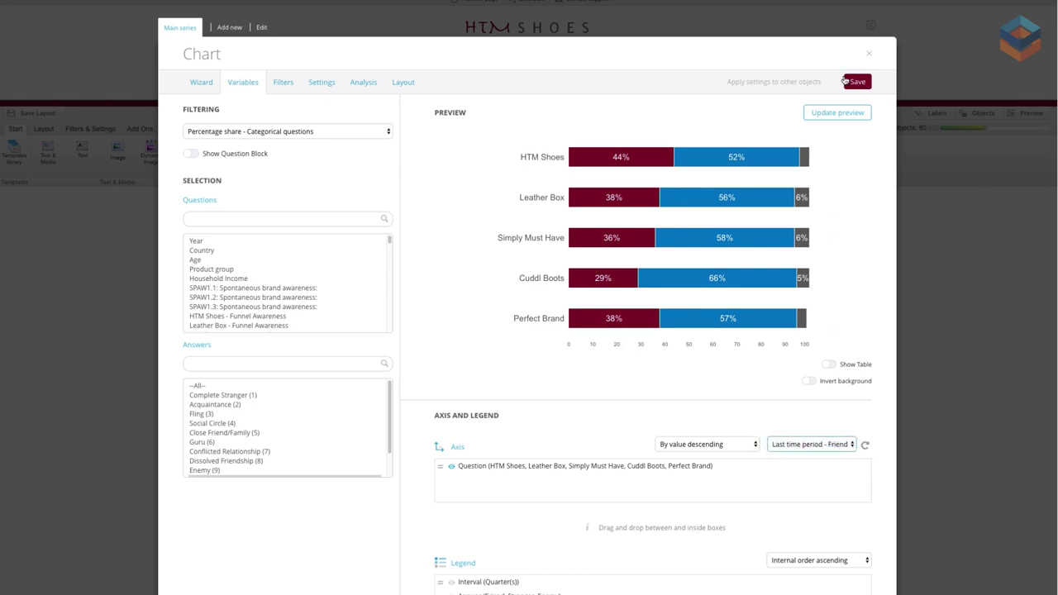
left_click(858, 77)
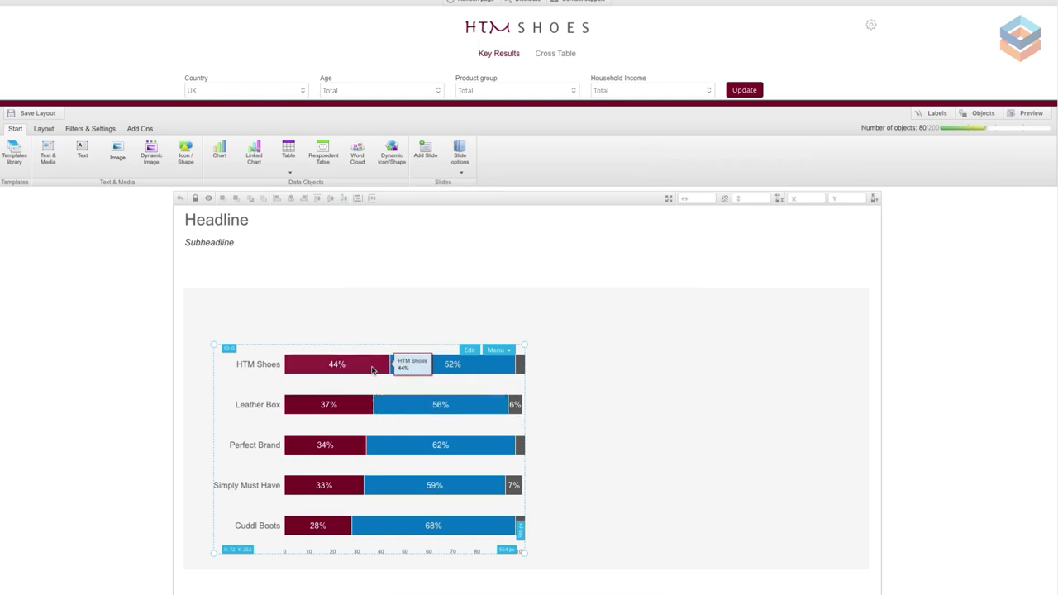
Add a text box above the stacked bar chart, within the grey background area
left_click(396, 340)
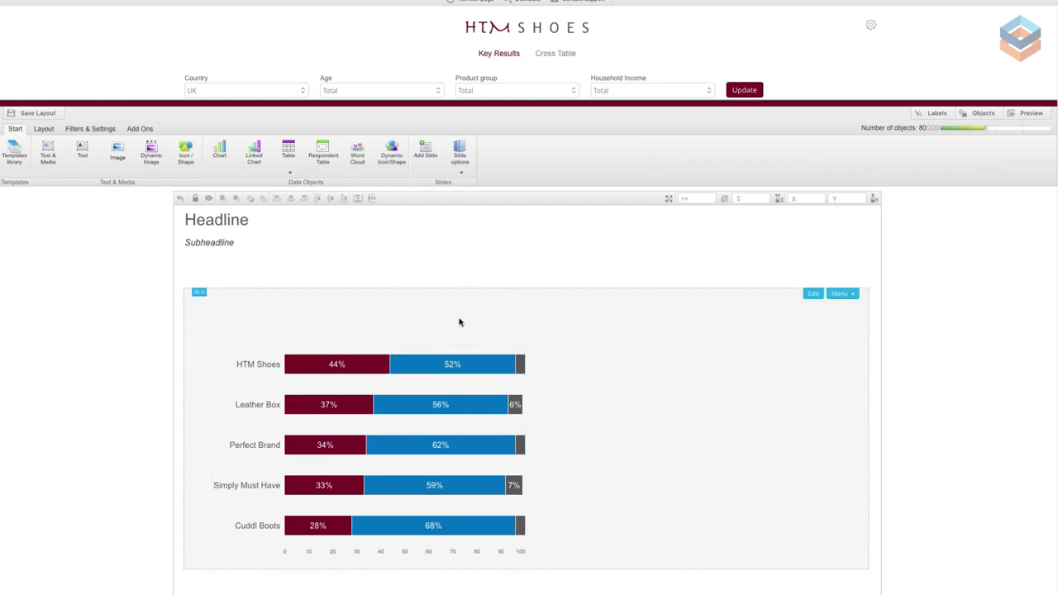
left_click(85, 155)
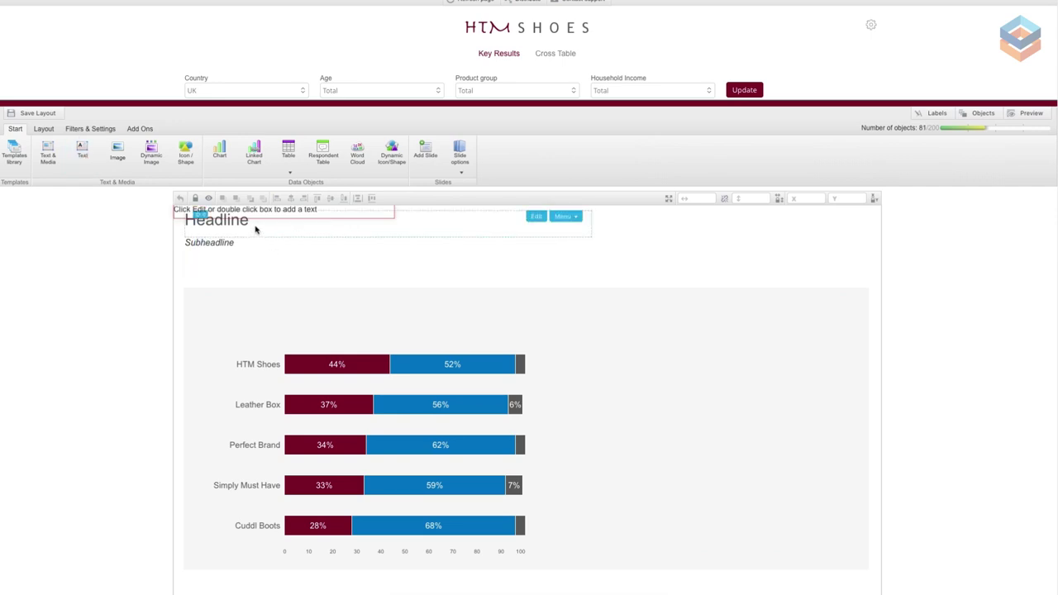
left_click_drag(270, 210, 391, 319)
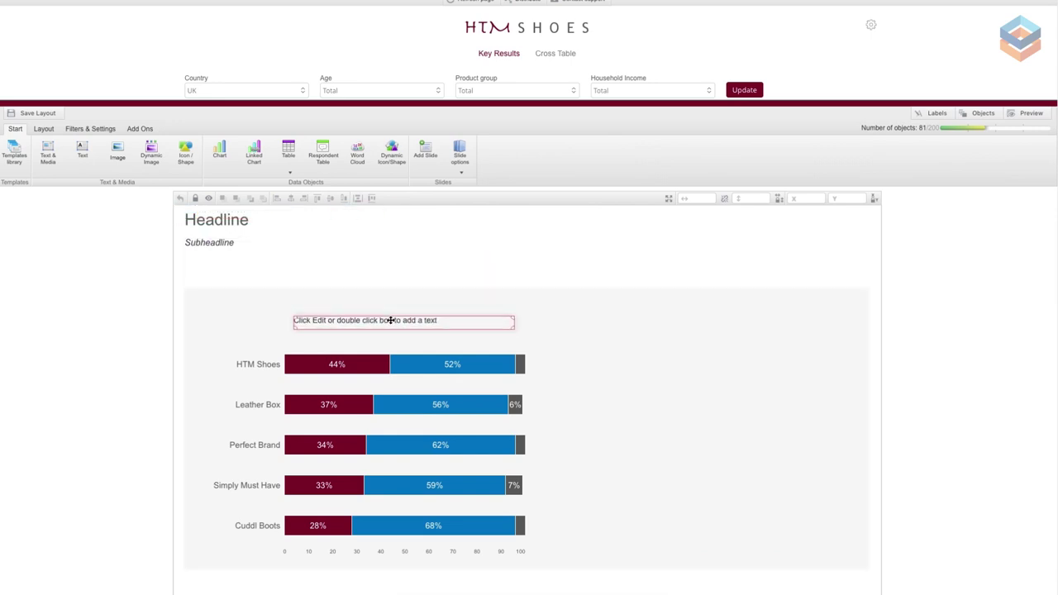
Enter "Actual Wave - sorted by 'share of friends'" in the text box, with Friend, Stranger and Enemy spaced out on a second line
double_click(391, 319)
type("ACTUAL")
key("BackSpace")
key("BackSpace")
key("BackSpace")
key("BackSpace")
key("BackSpace")
type("ctual Wave - sorted by 'share of friends'")
key("Return")
type("Friend")
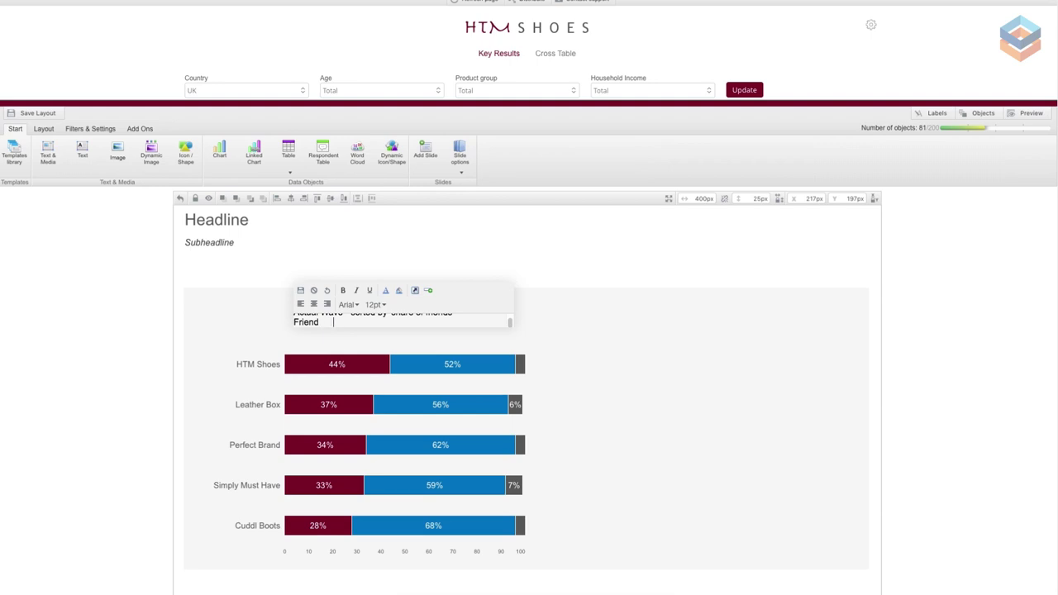
key("Tab")
type("Stranger Enemy")
scroll(401, 321, "up", 1)
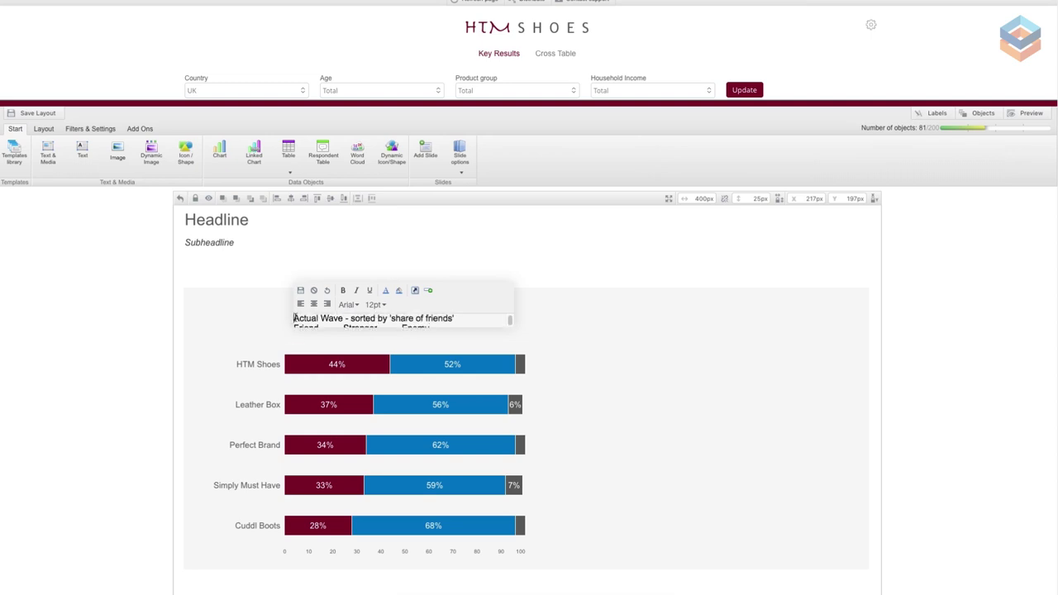
Centre the two-line text, save it, and fit the box above the bars at about 57 px high
left_click_drag(295, 319, 437, 328)
left_click(313, 304)
left_click(323, 321)
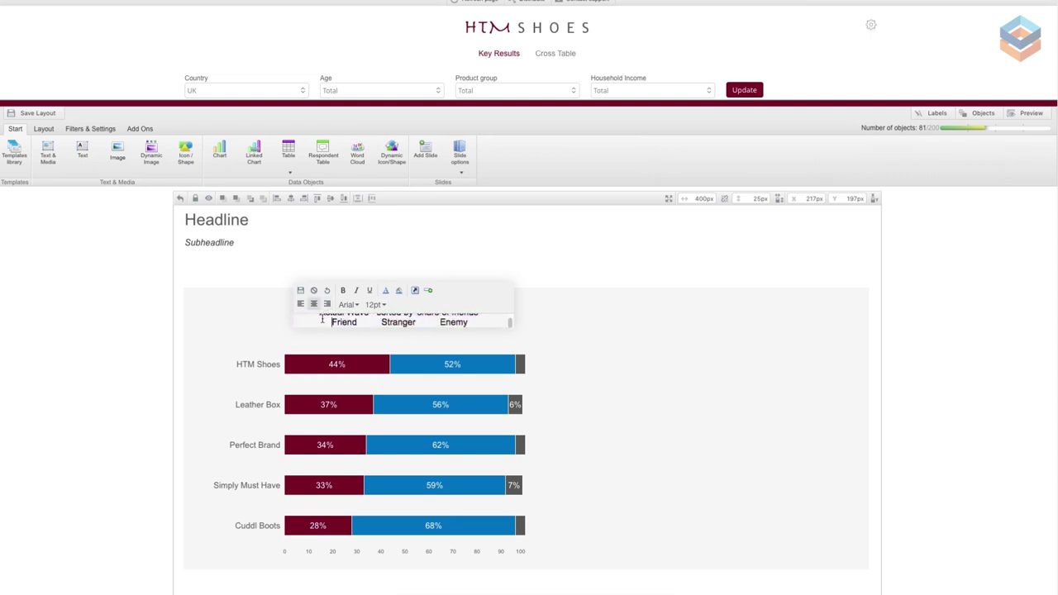
left_click(300, 290)
left_click_drag(391, 343, 392, 309)
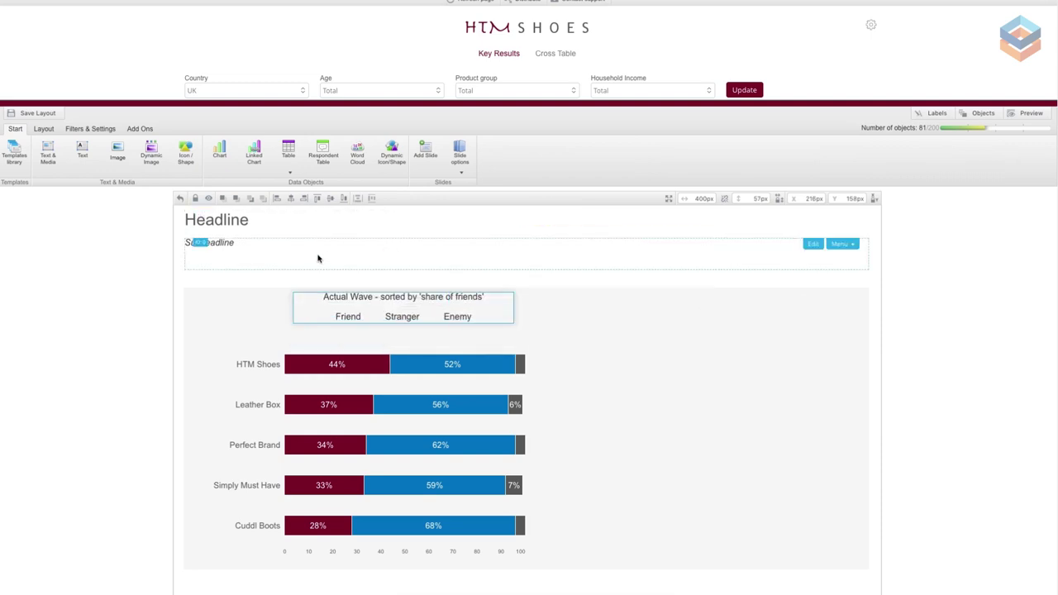
Insert a circle shape filled with the last-used dark red and place it beside the Friend label at about 34 × 32 px
left_click_drag(185, 154, 207, 258)
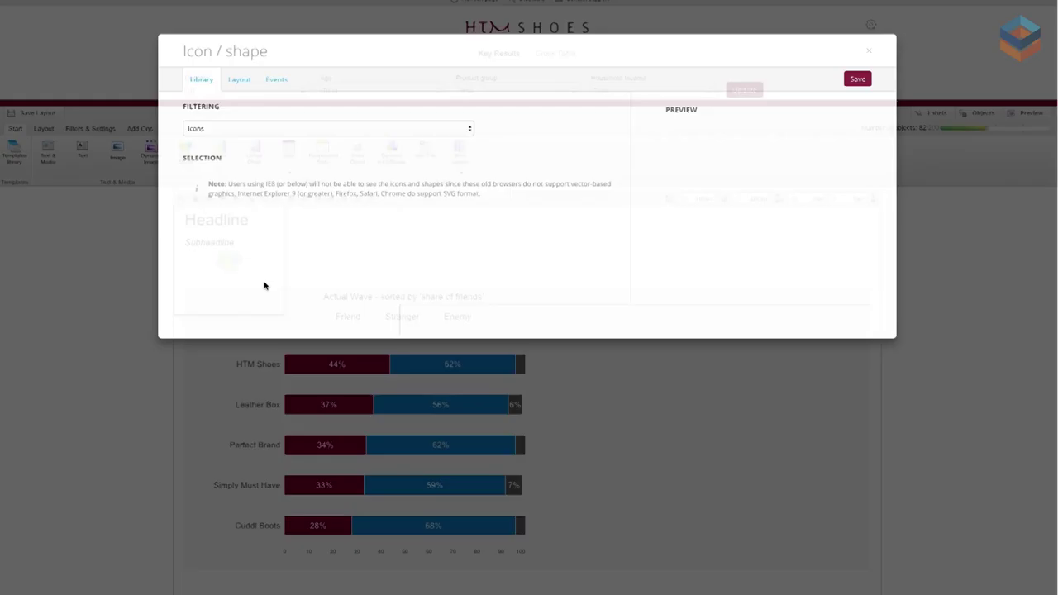
left_click(233, 133)
left_click(234, 144)
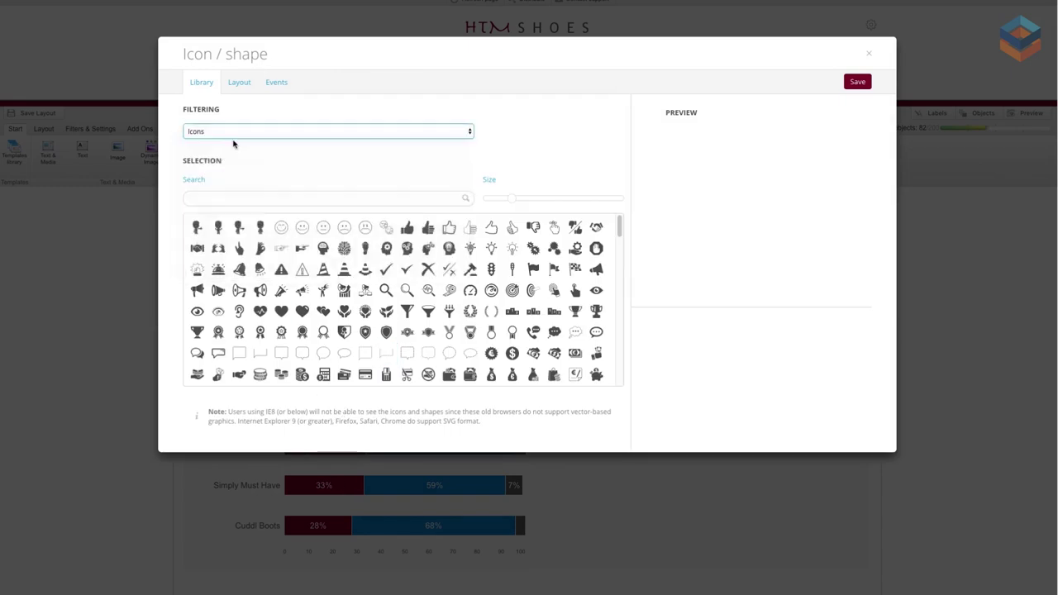
left_click(402, 188)
left_click(239, 83)
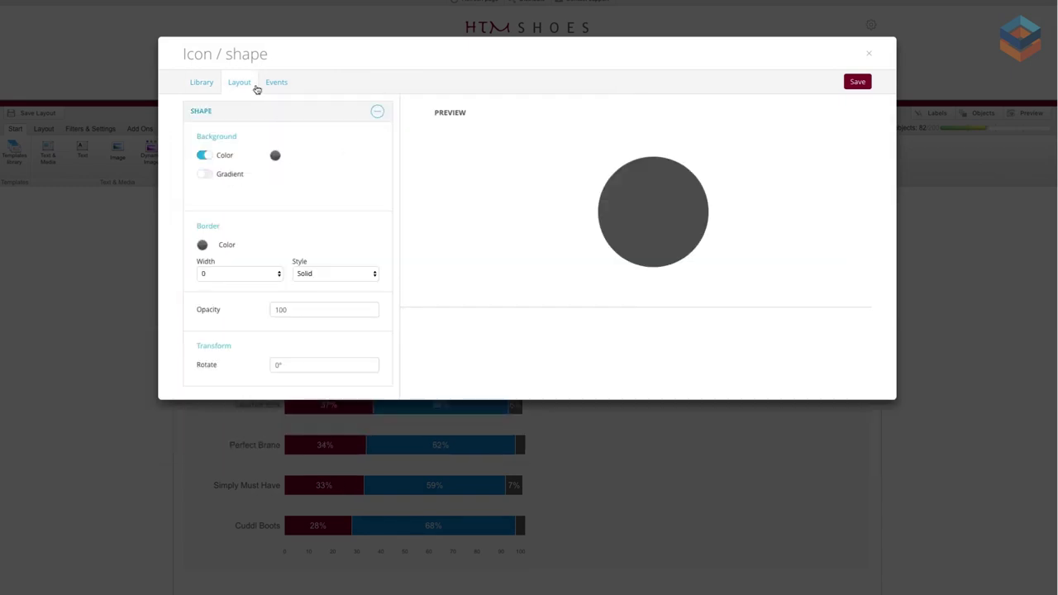
left_click(275, 156)
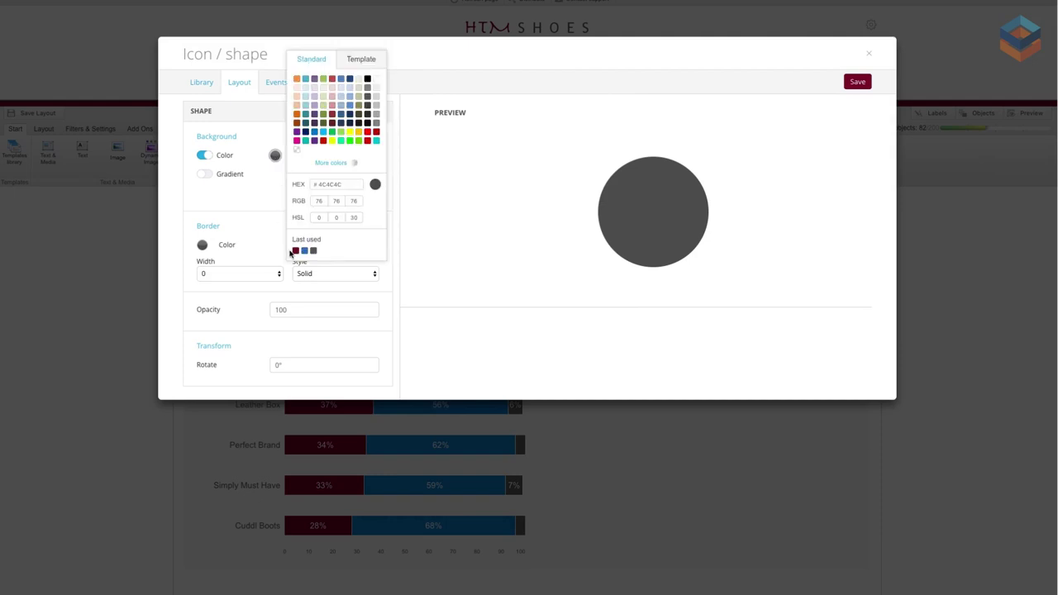
left_click(295, 251)
left_click(859, 82)
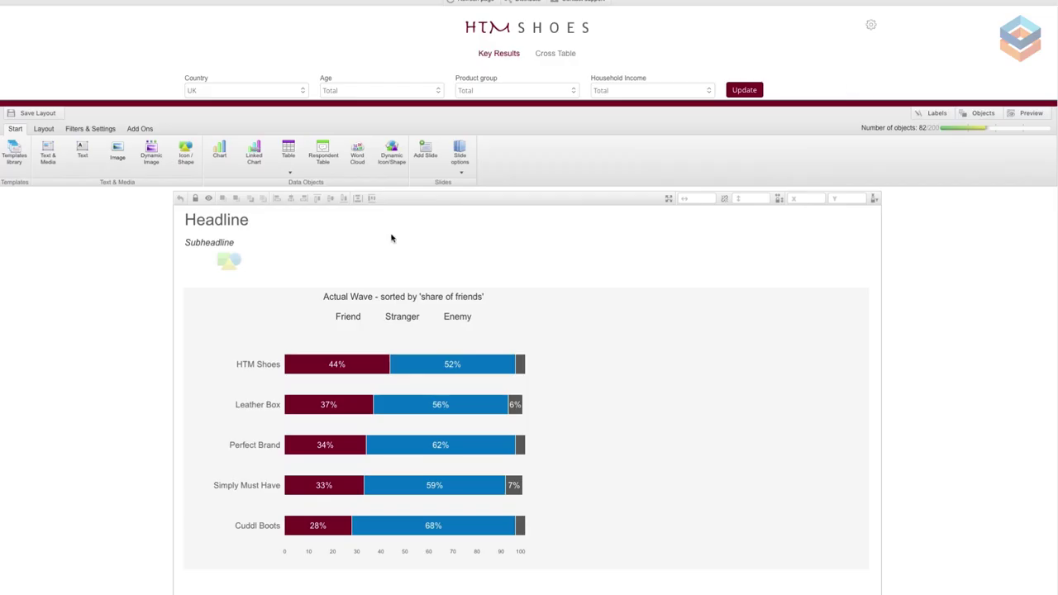
left_click_drag(267, 234, 323, 313)
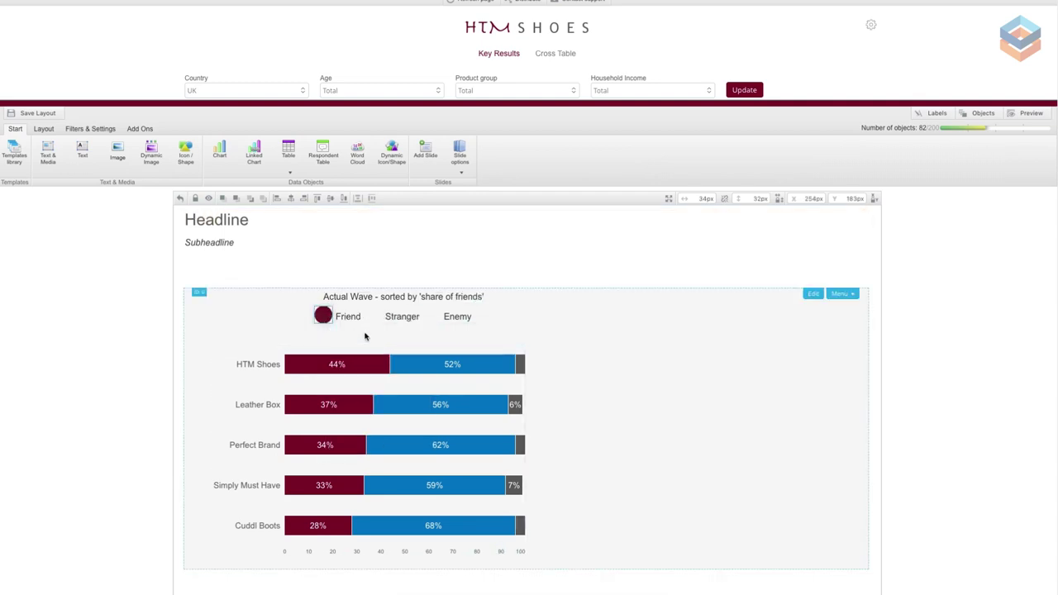
Create a matching blue circle beside the Stranger label and place a copy of it beside the Enemy label
right_click(364, 332)
left_click(417, 373)
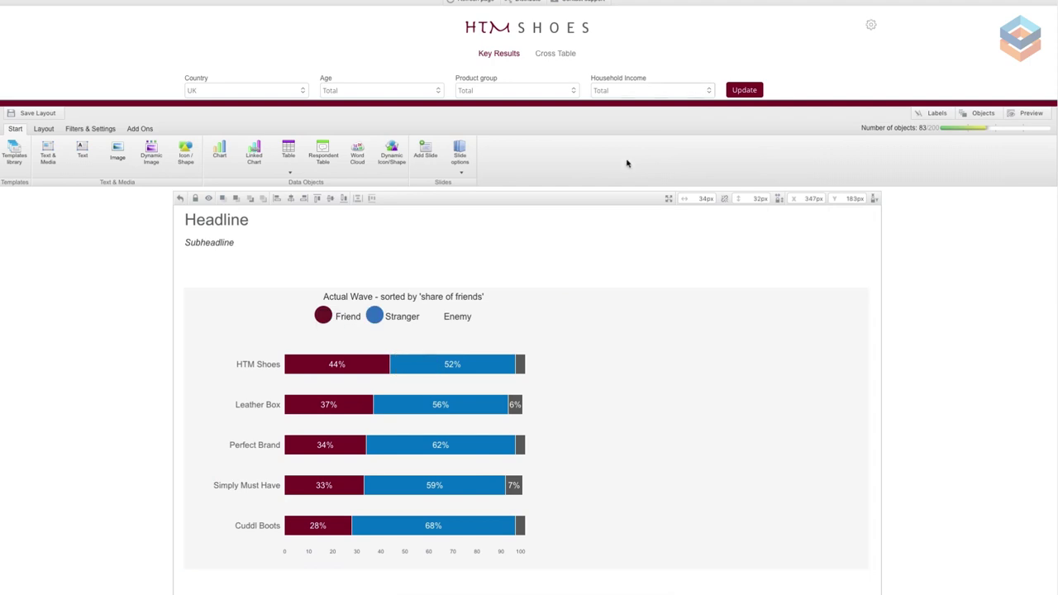
right_click(375, 315)
left_click(399, 365)
right_click(422, 329)
left_click(451, 406)
left_click_drag(377, 321, 430, 318)
Recolour the circle beside the Enemy label with the last-used dark grey and save the shape
double_click(430, 318)
left_click(239, 81)
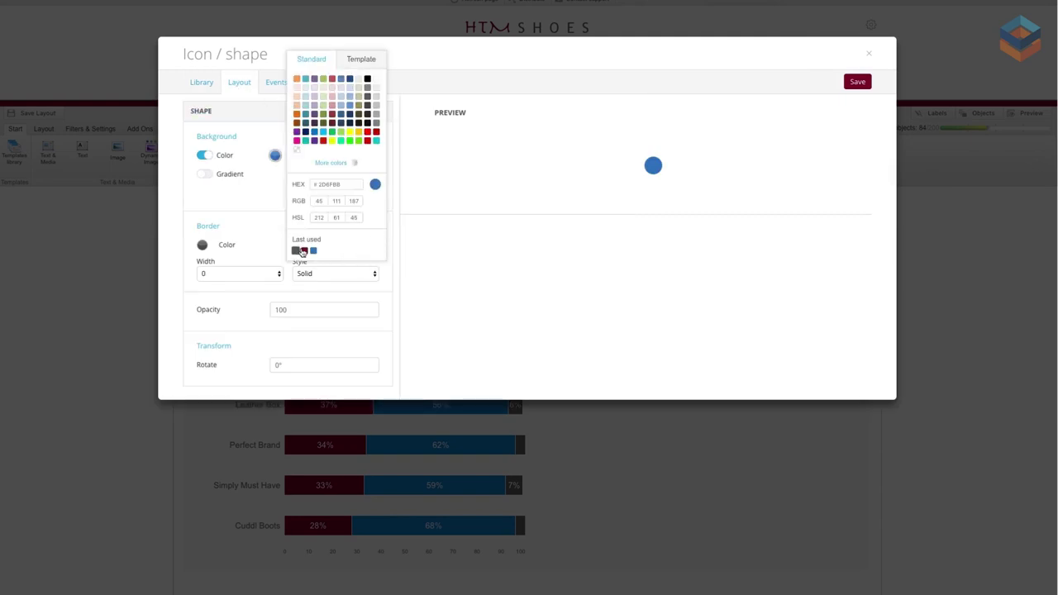
left_click(300, 249)
left_click(857, 81)
left_click(603, 303)
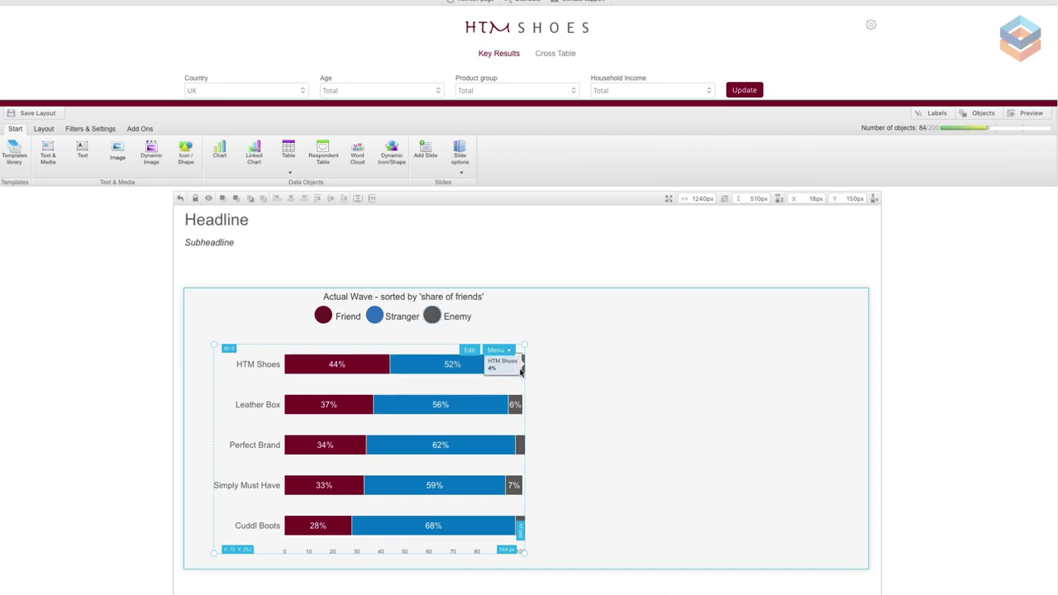
left_click(588, 378)
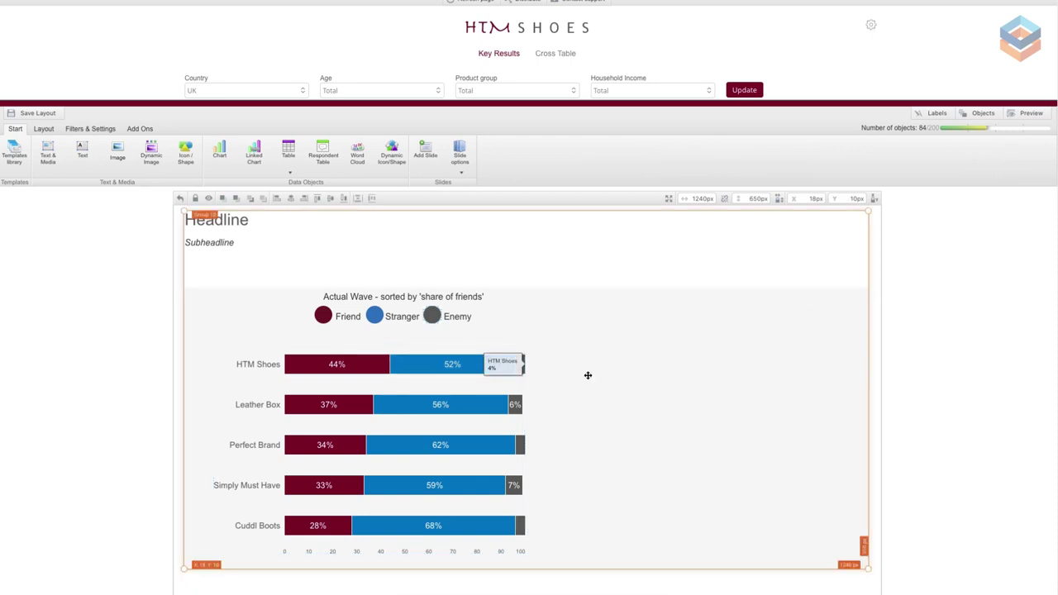
Import the Deviation Bar Chart template from the HTM Iconography and Charts templates, inserted in its source position
scroll(588, 376, "down", 1)
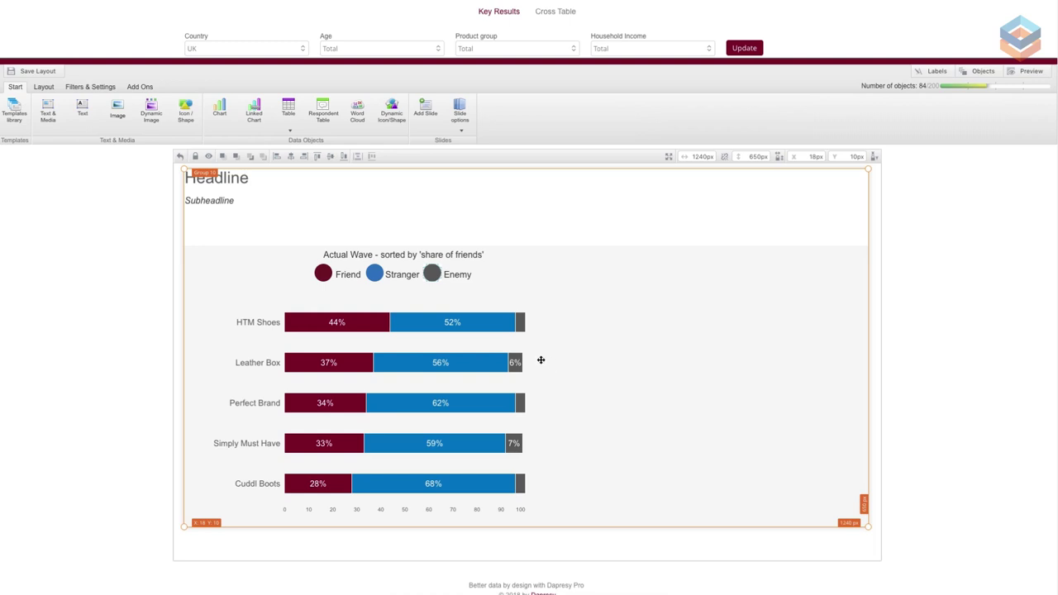
left_click(12, 111)
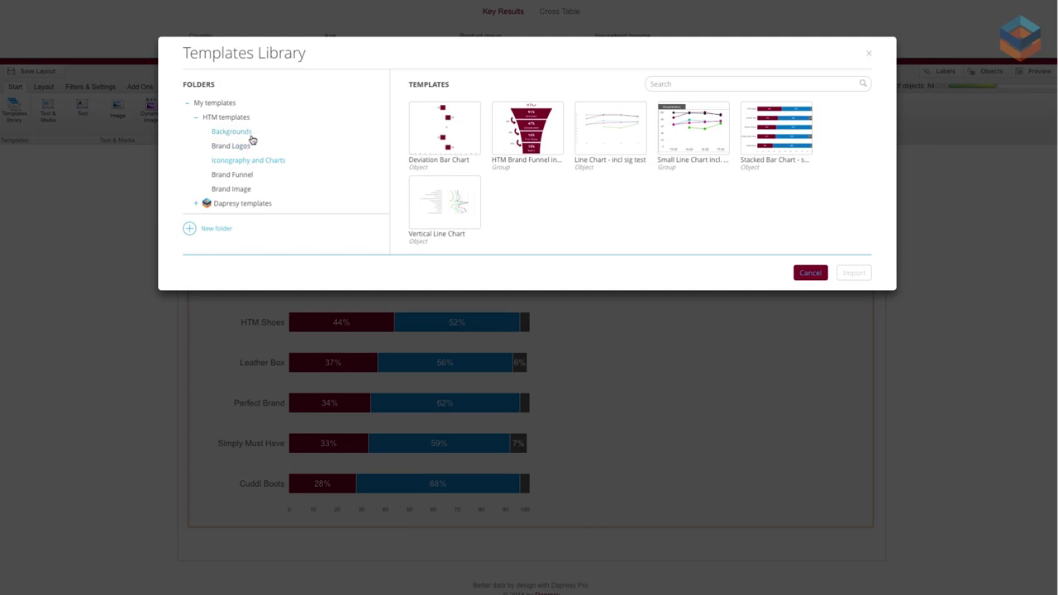
left_click(430, 155)
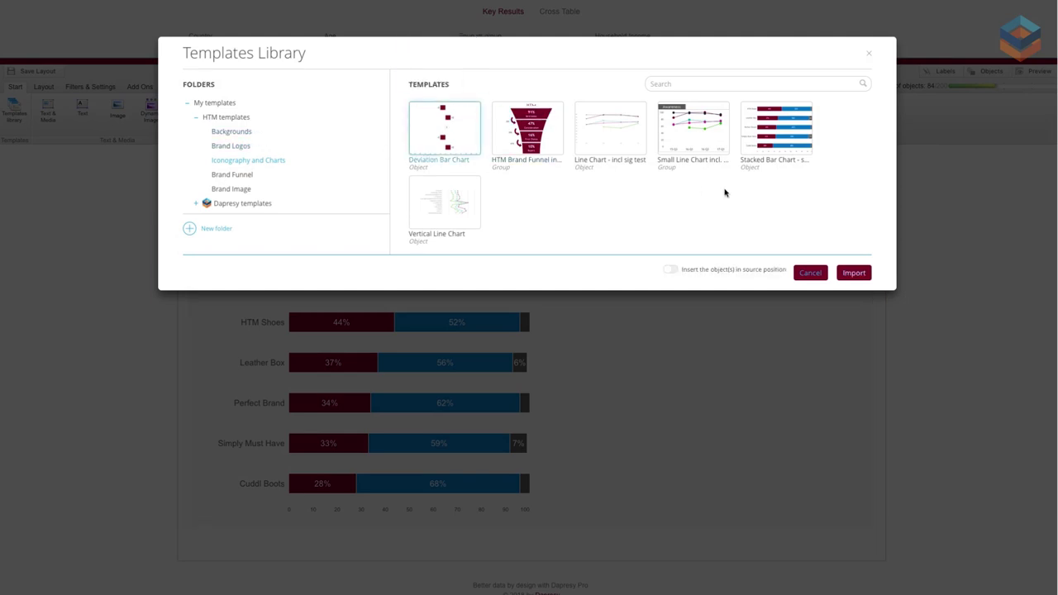
left_click(671, 269)
left_click(854, 274)
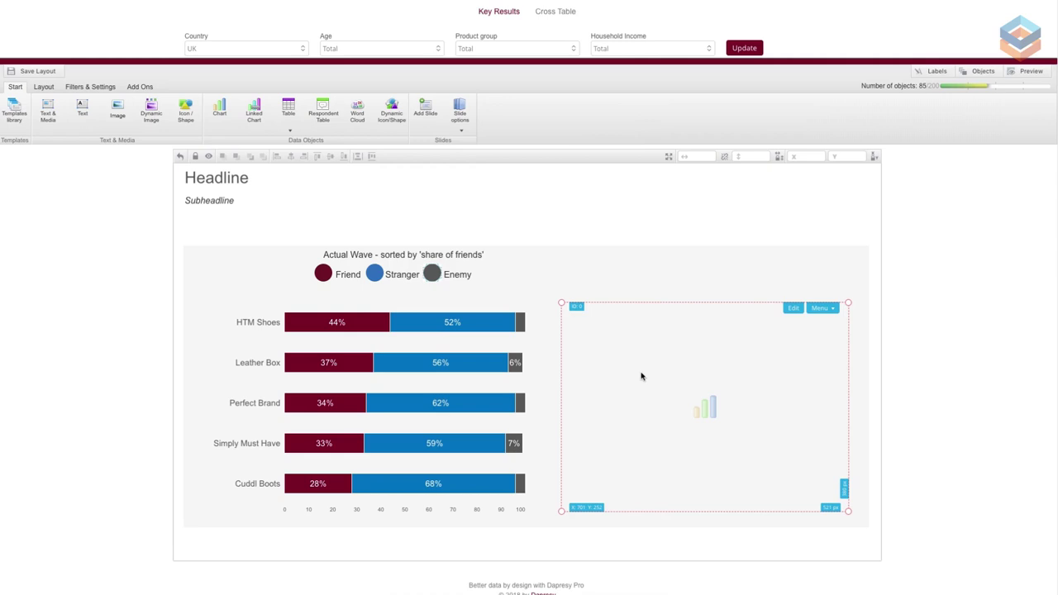
Give the deviation bar chart the HTM Shoes, Leather Box, Simply Must Have, Cuddl Boots and Perfect Brand questions with the Friend answer
right_click(729, 342)
left_click(738, 348)
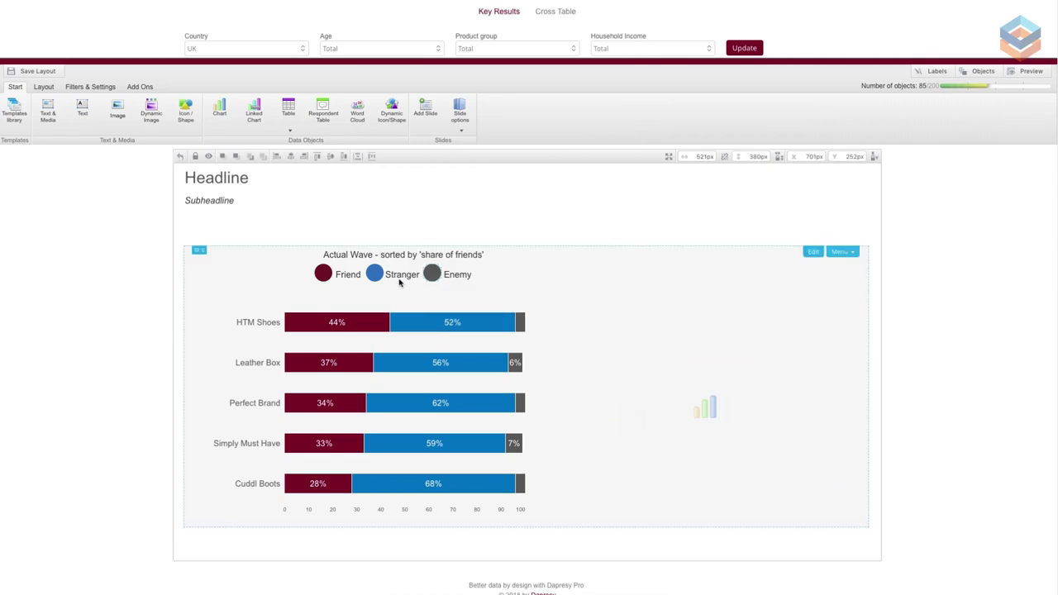
double_click(341, 282)
scroll(272, 222, "down", 2)
scroll(273, 224, "down", 2)
scroll(273, 224, "down", 2)
left_click_drag(233, 208, 234, 243)
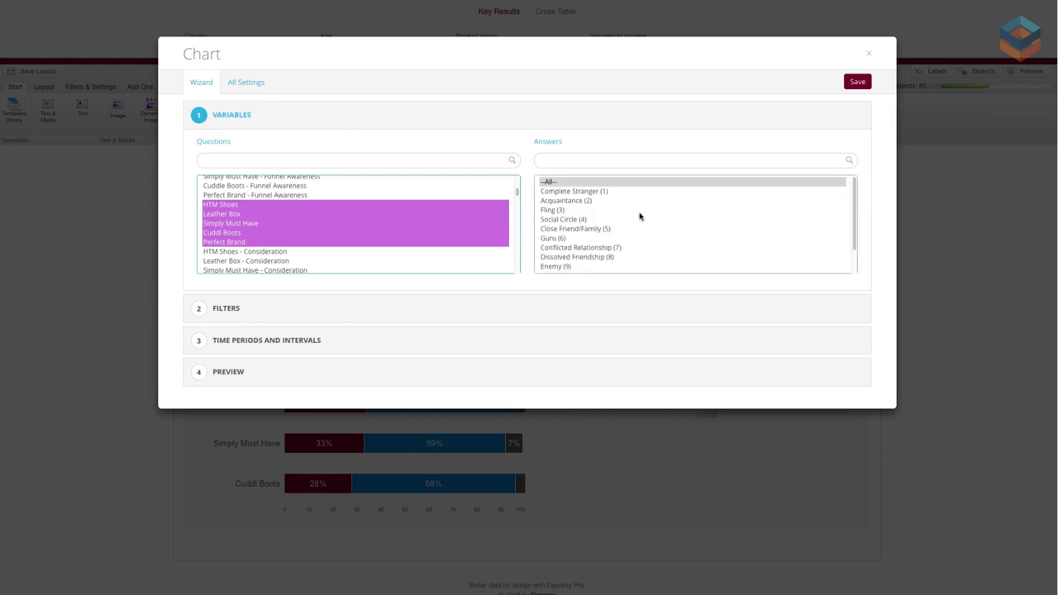
scroll(654, 236, "down", 1)
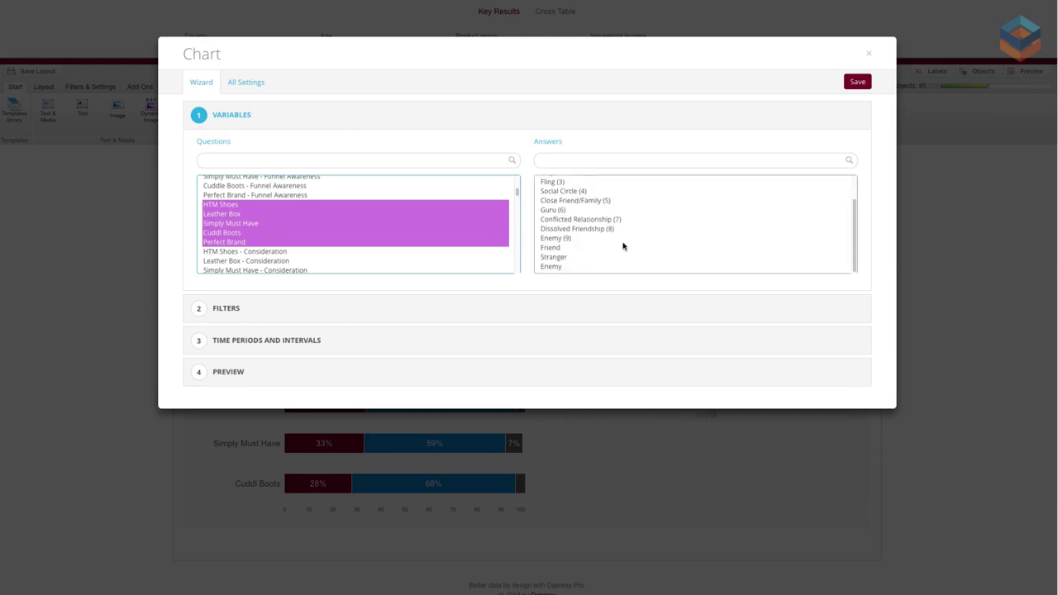
left_click(560, 248)
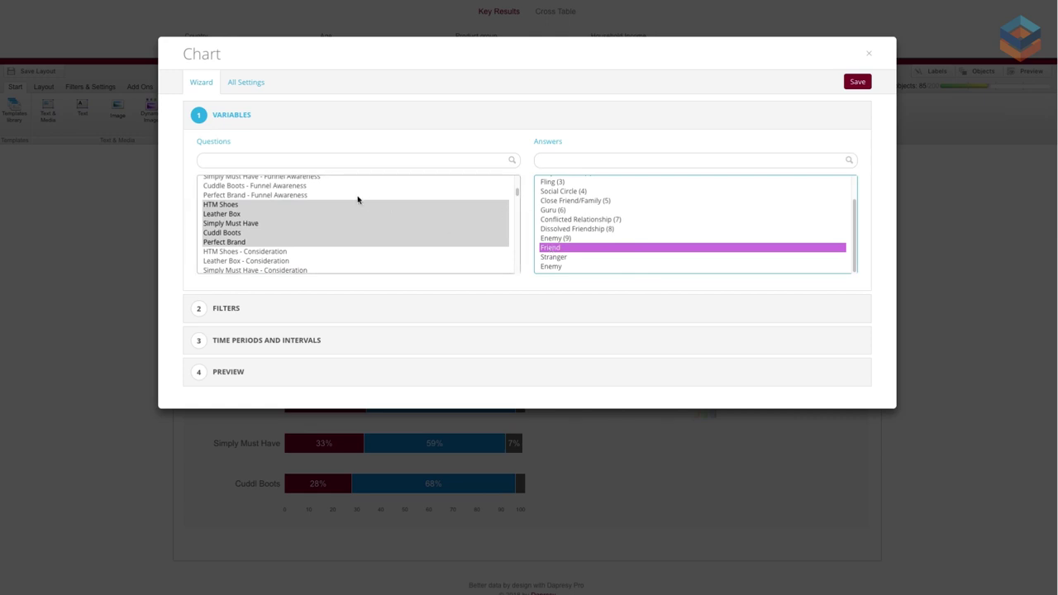
Set the deviation chart's benchmark comparison to the previous data point, then save the chart and the layout
left_click(261, 86)
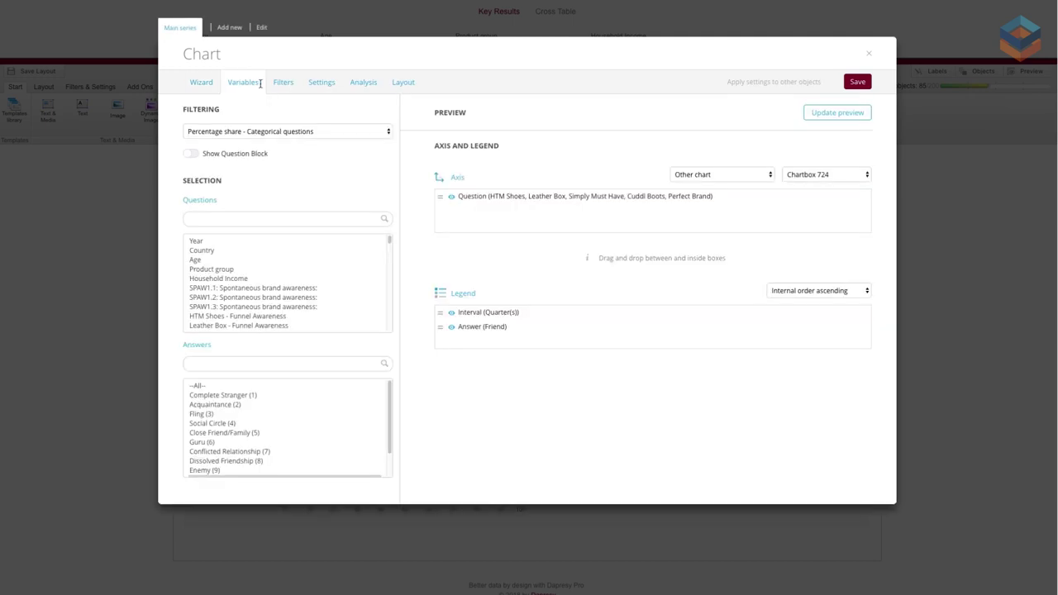
left_click(357, 83)
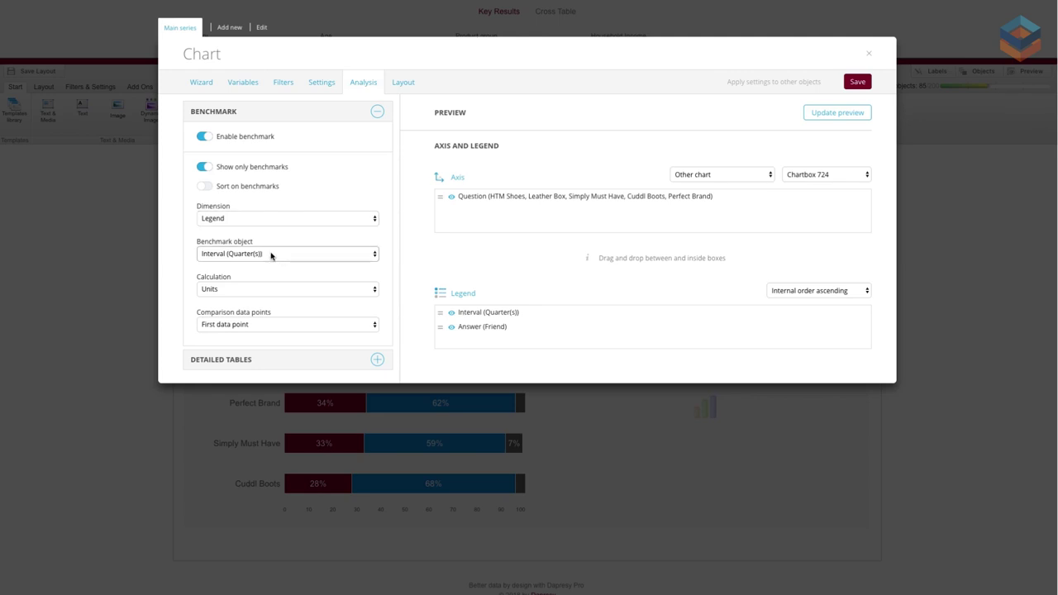
left_click(246, 326)
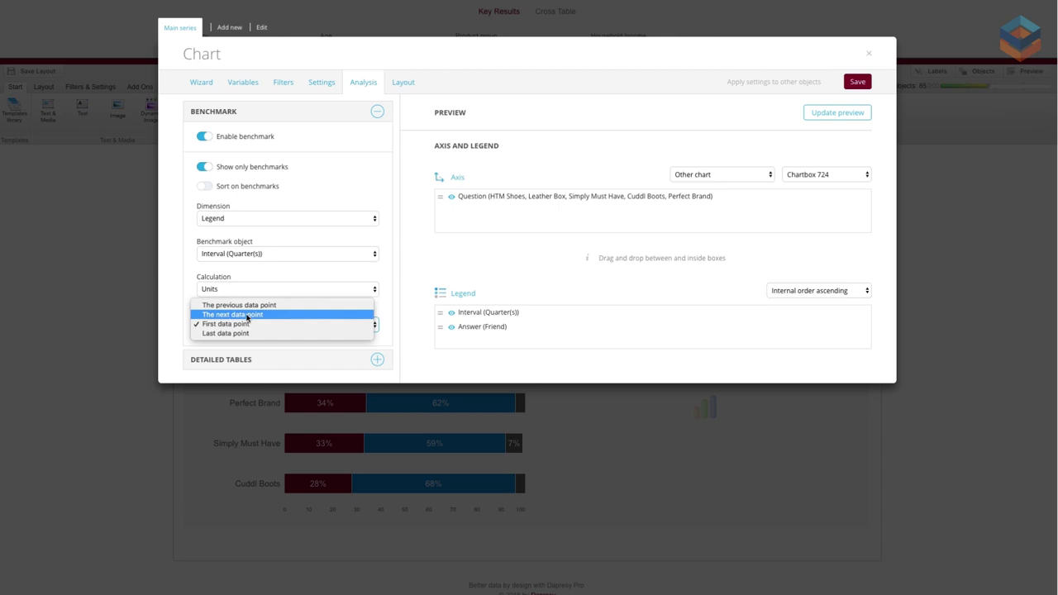
left_click(248, 304)
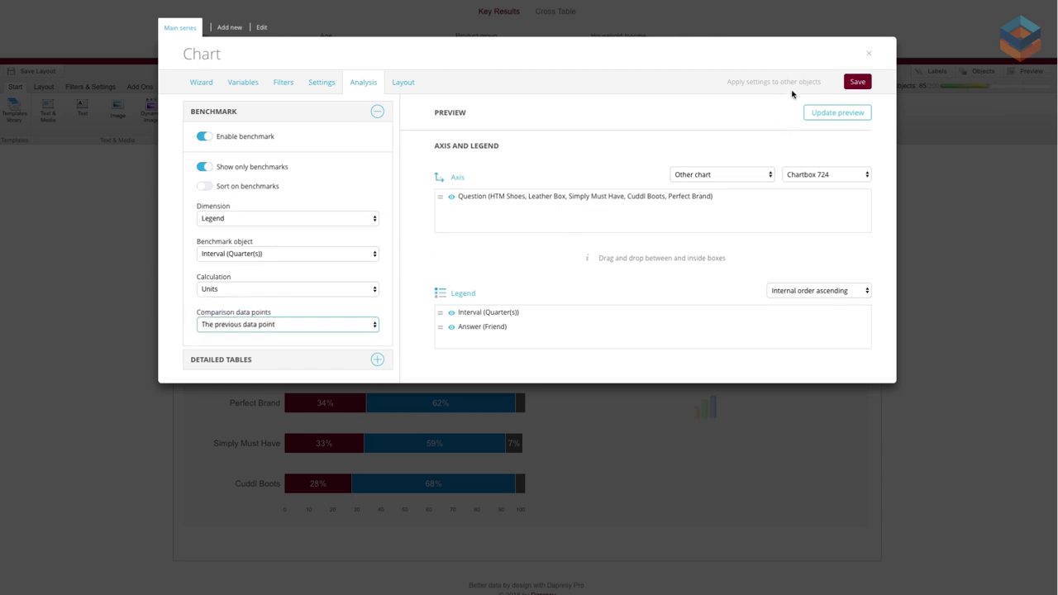
left_click(850, 86)
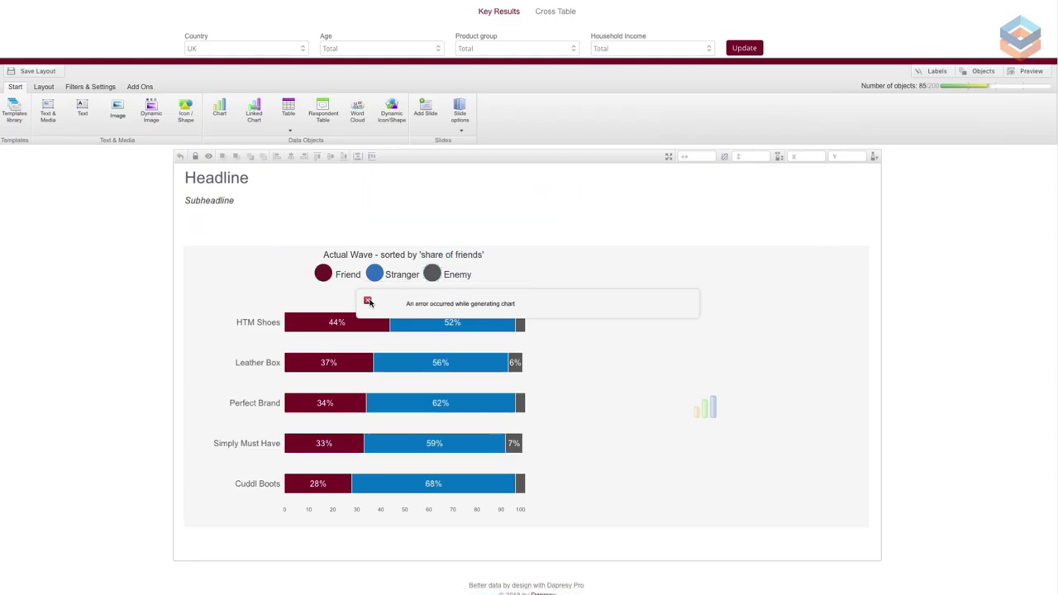
left_click(367, 301)
left_click(51, 72)
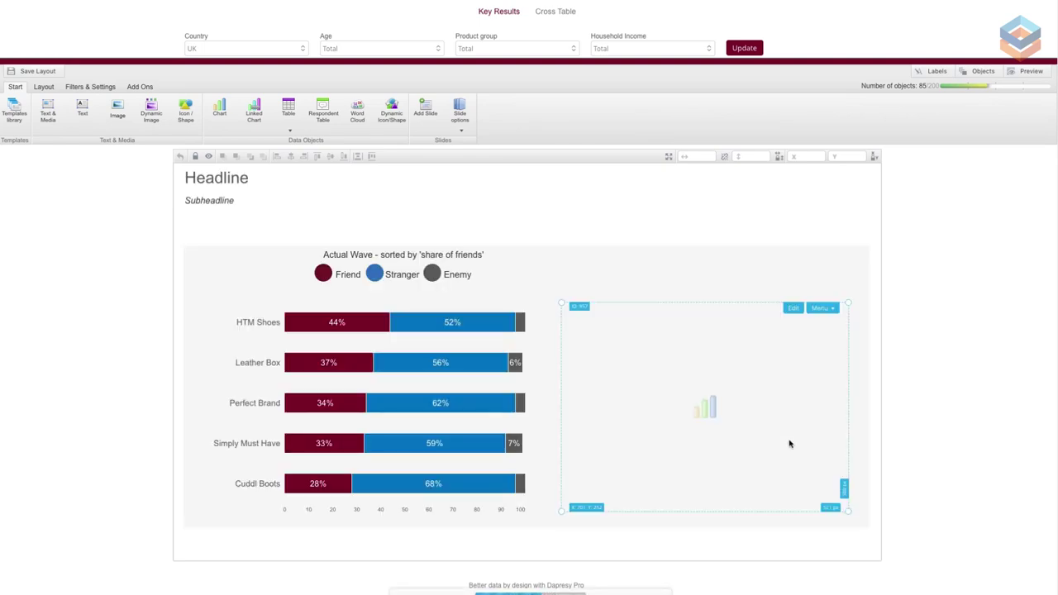
left_click(364, 372)
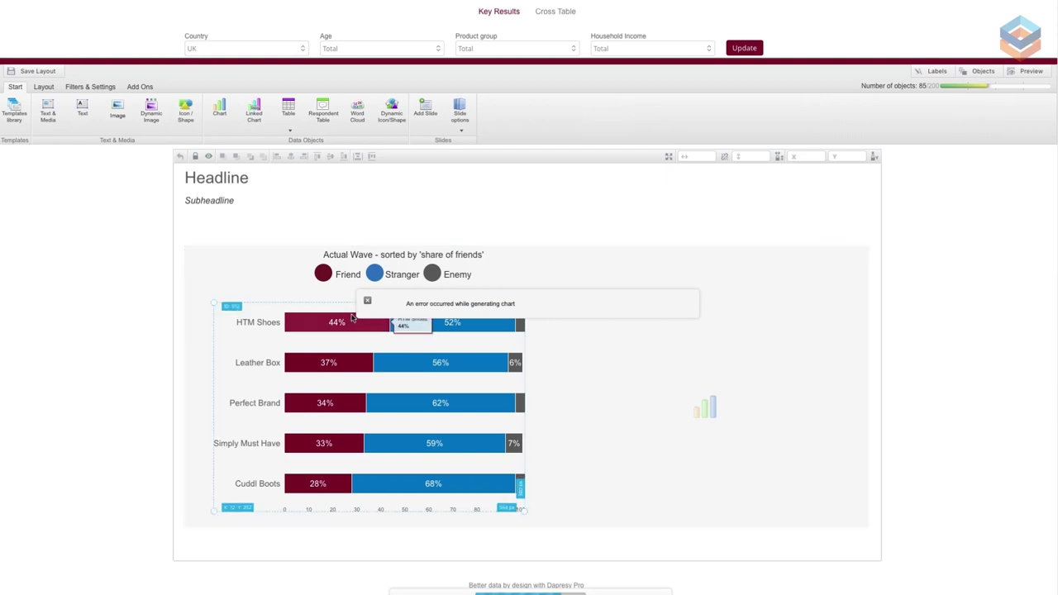
left_click(366, 302)
Make the deviation chart's axis order follow Chartbox 952 and save the chart
left_click(746, 343)
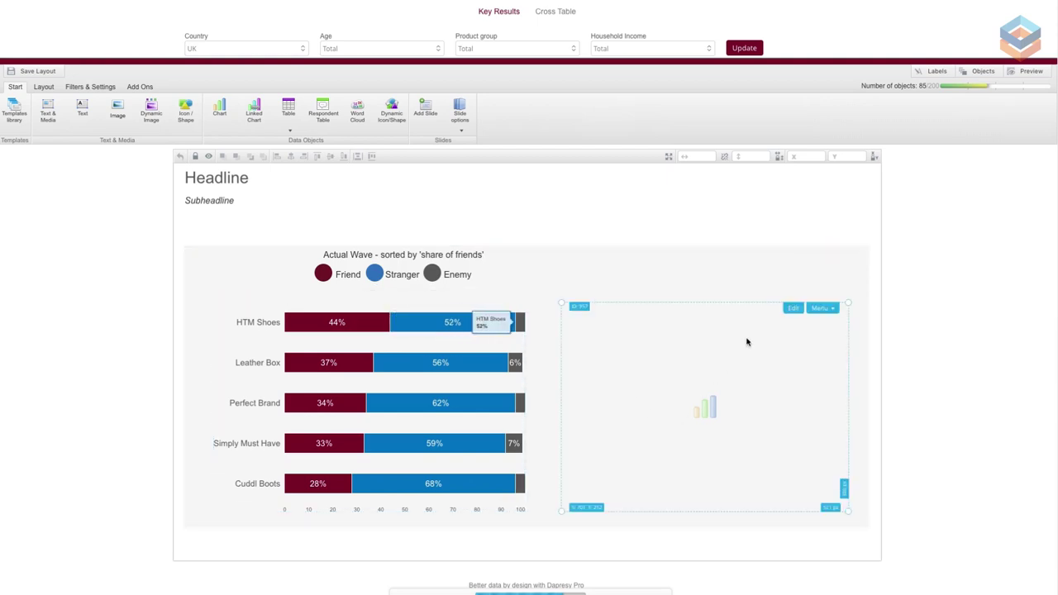
left_click(770, 296)
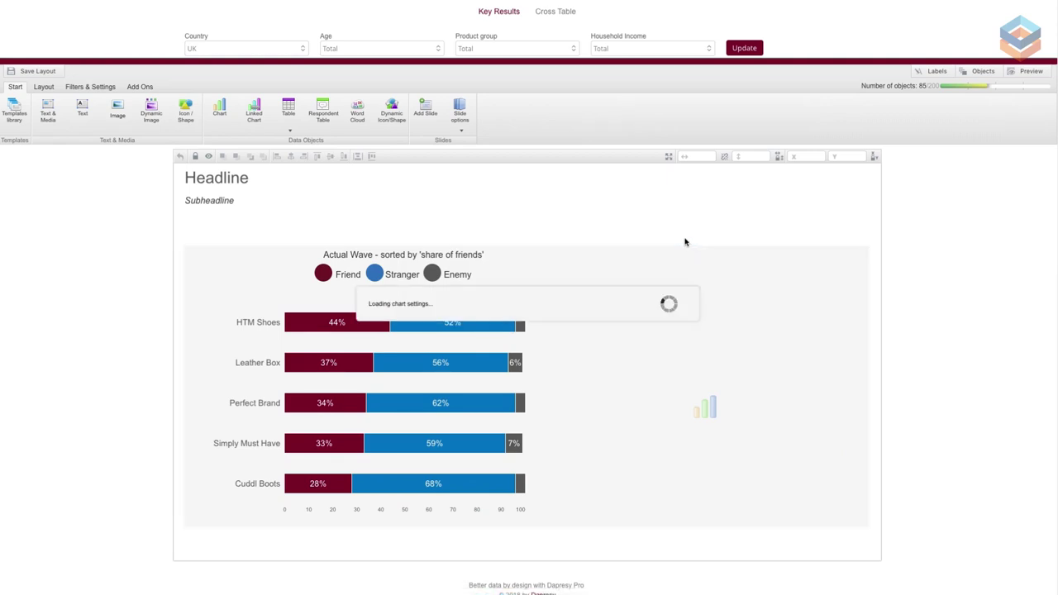
double_click(686, 262)
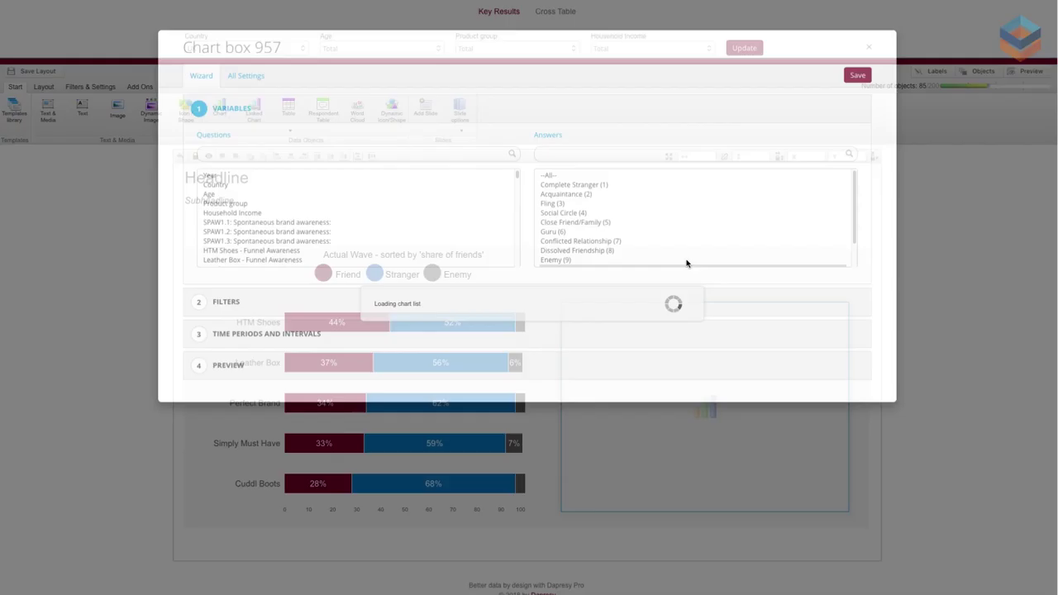
left_click(269, 90)
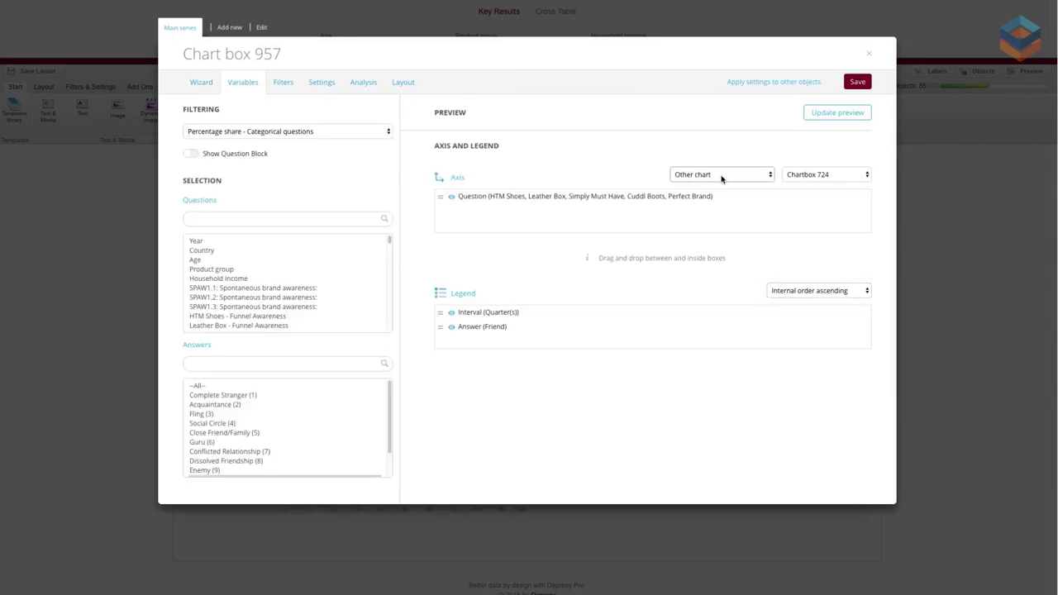
left_click(794, 174)
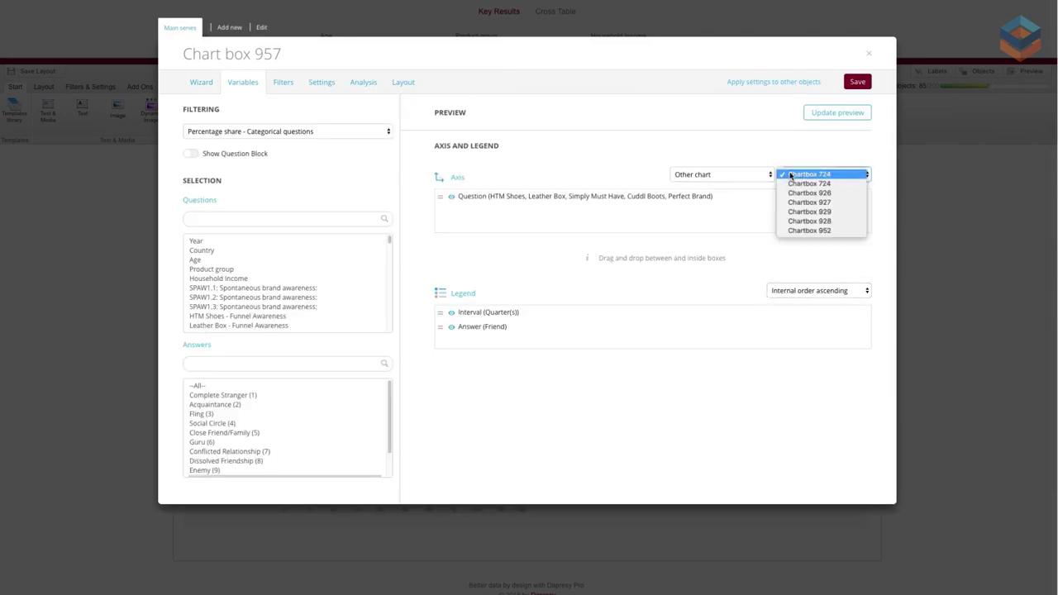
left_click(810, 231)
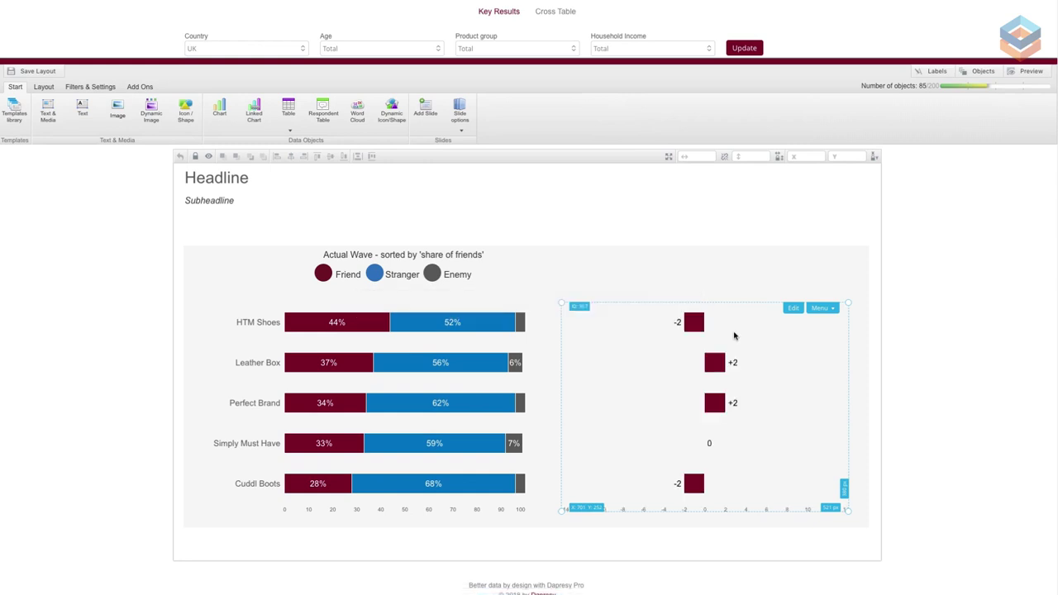
mouse_move(718, 366)
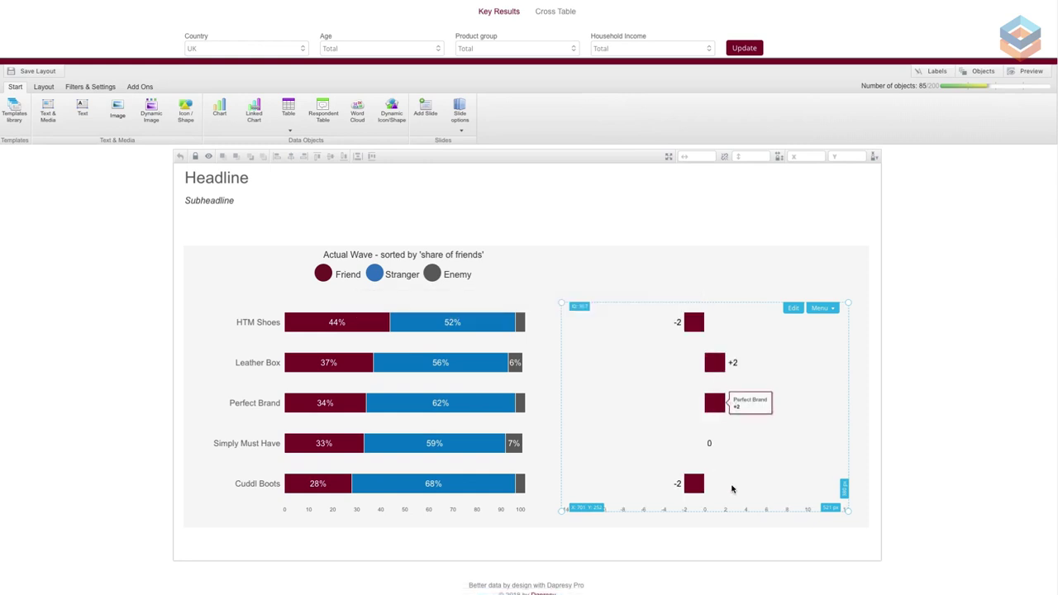
left_click(264, 349)
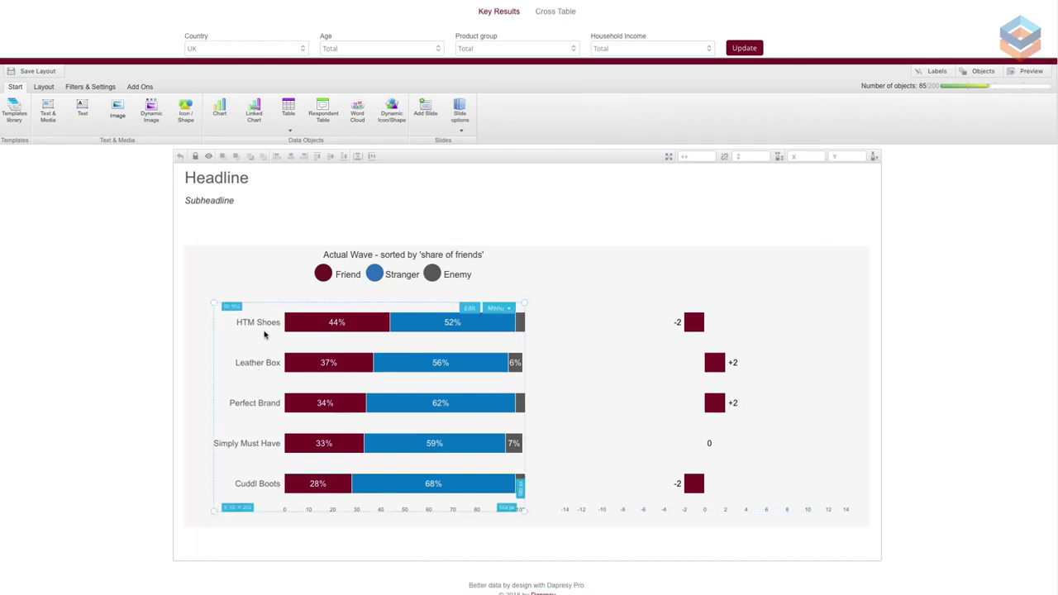
left_click(668, 397)
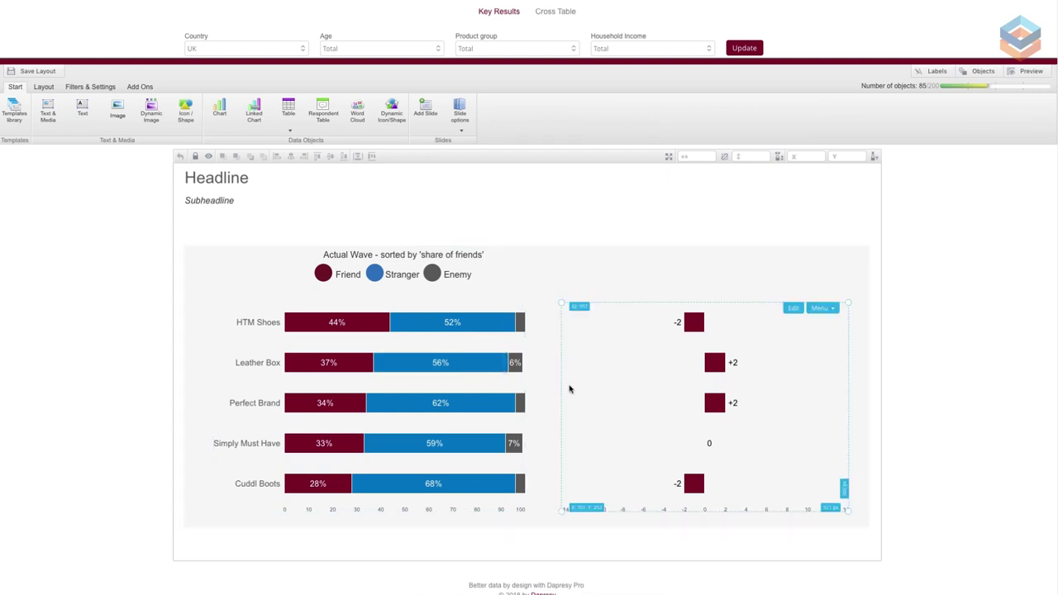
left_click(532, 212)
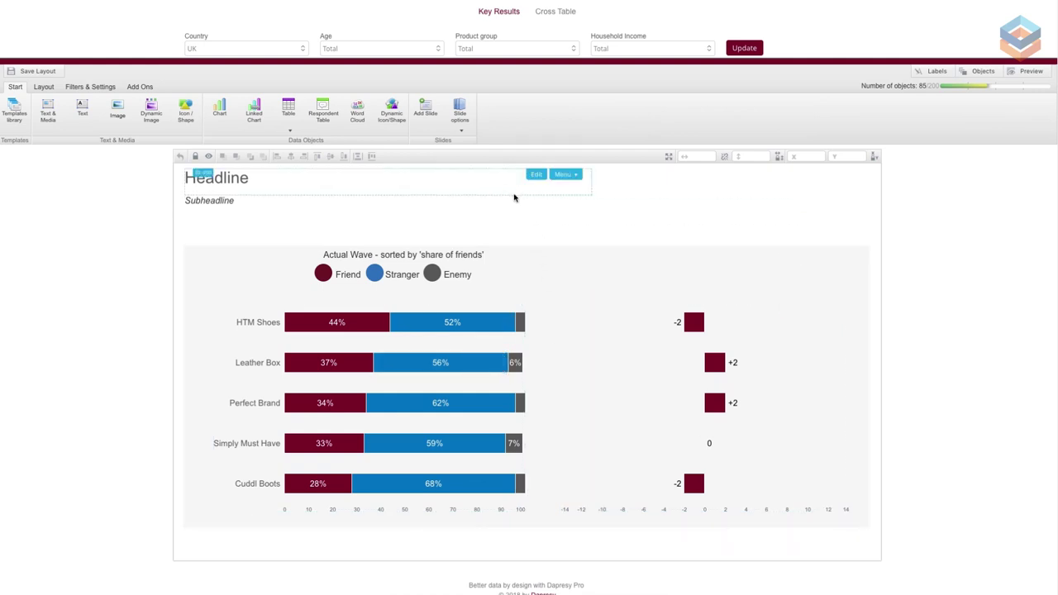
left_click(723, 339)
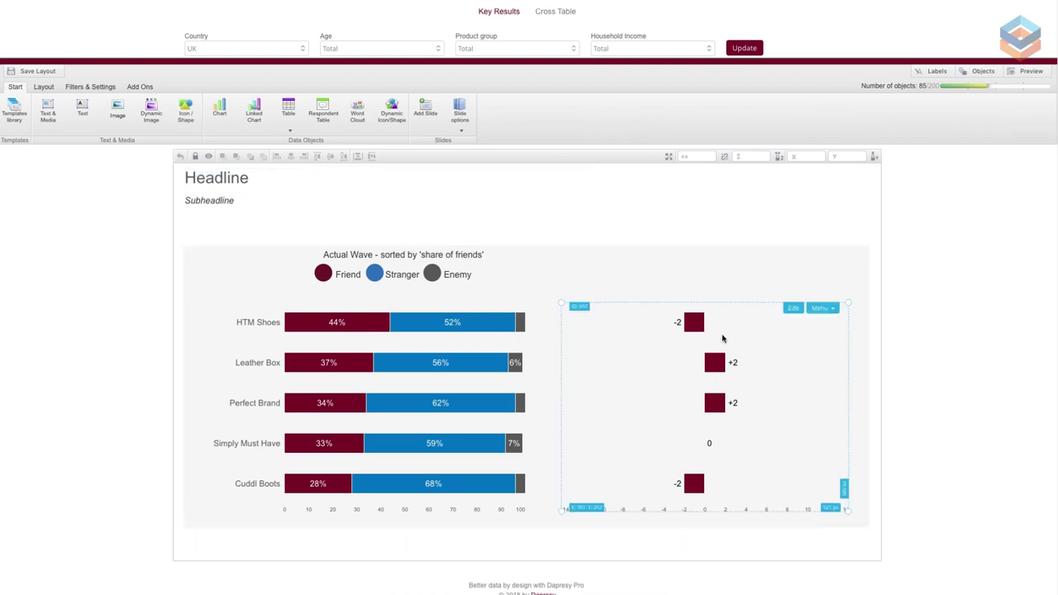
left_click(539, 206)
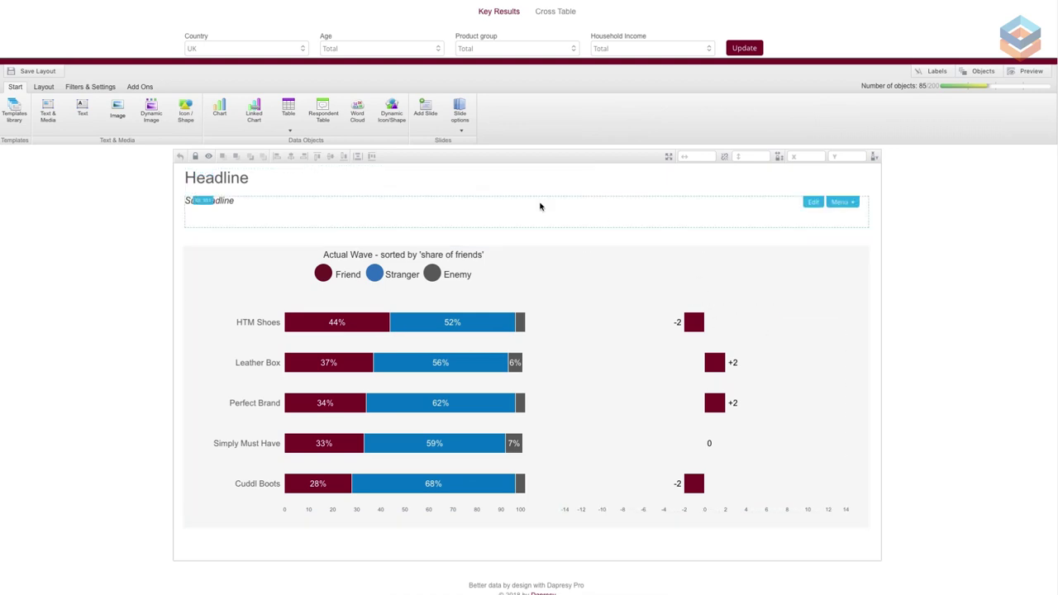
Add a text box above the deviation chart with the first line "Difference of 'share of friends' to previous wave"
left_click(85, 116)
left_click(198, 172)
left_click_drag(199, 172, 651, 267)
double_click(651, 269)
type("Difference of 'share of friends' to previous wave")
key("Return")
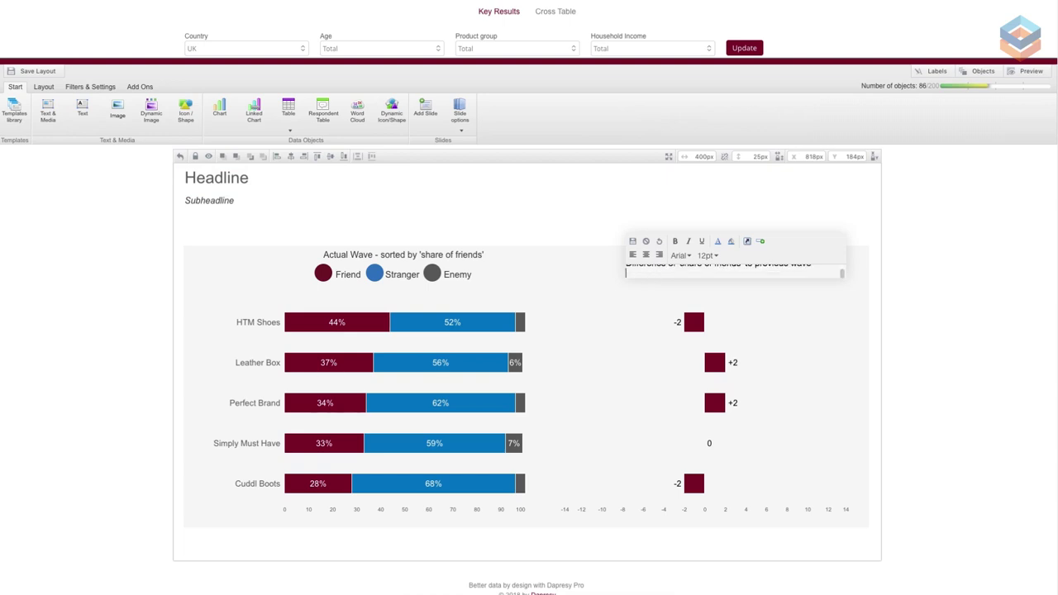
Write "Decreased Share" and "Increased Share" spaced apart on the text box's second line
type("Decreased Share")
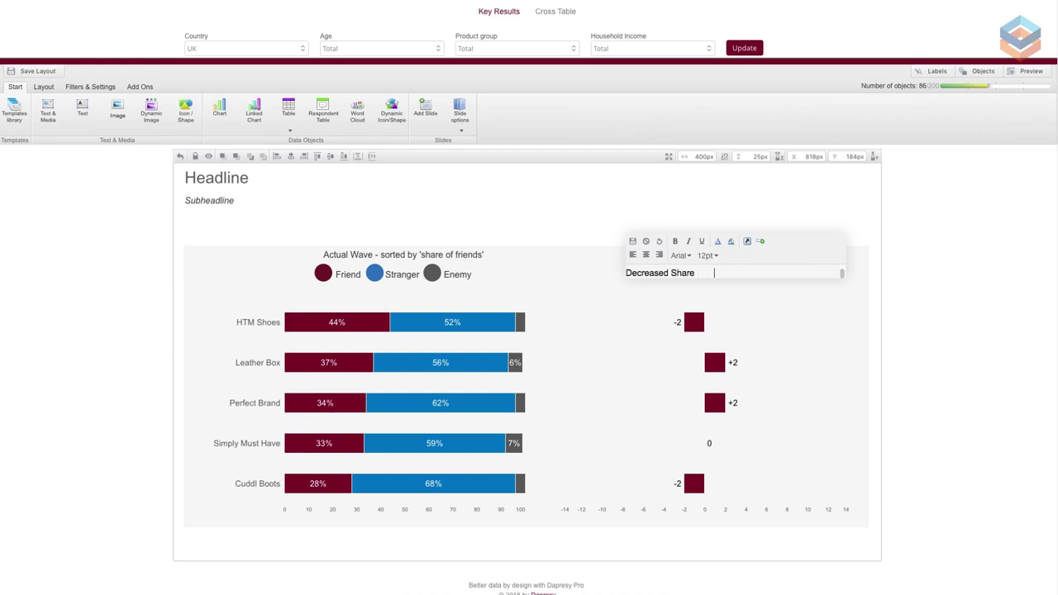
type("Increased Share")
key("BackSpace")
key("BackSpace")
key("BackSpace")
key("BackSpace")
type("hare")
Centre and save the text, then make the box 57 px high to show both lines above the deviation chart at Y 159 px
key("ctrl+a")
left_click(645, 255)
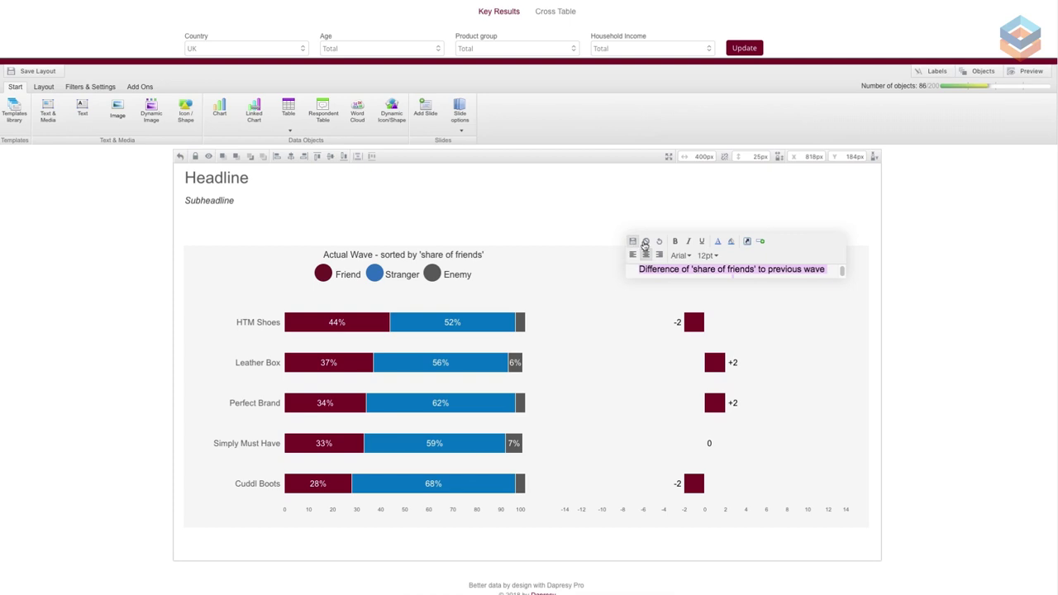
left_click(635, 241)
left_click_drag(716, 293, 719, 270)
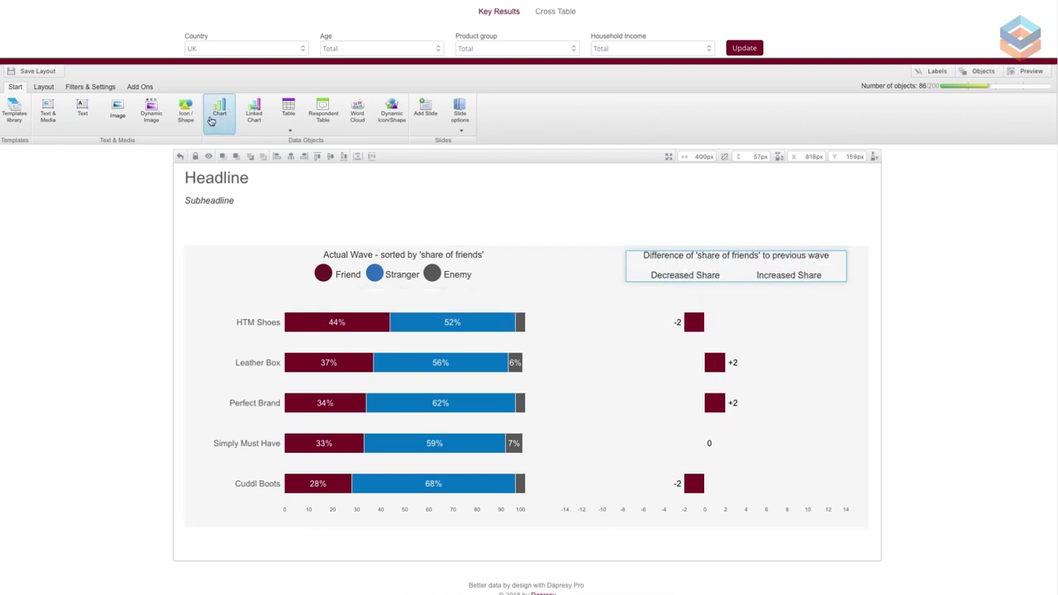
Insert the thumbs-up icon A-6, colour it with the last-used dark red, flip it vertically and save it
left_click_drag(219, 110, 197, 205)
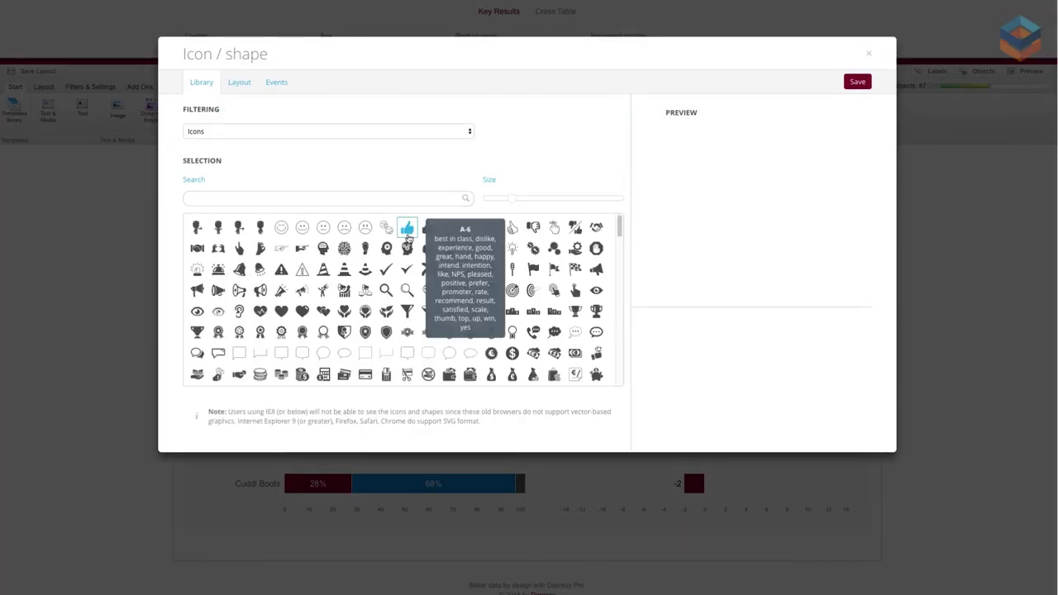
left_click(408, 235)
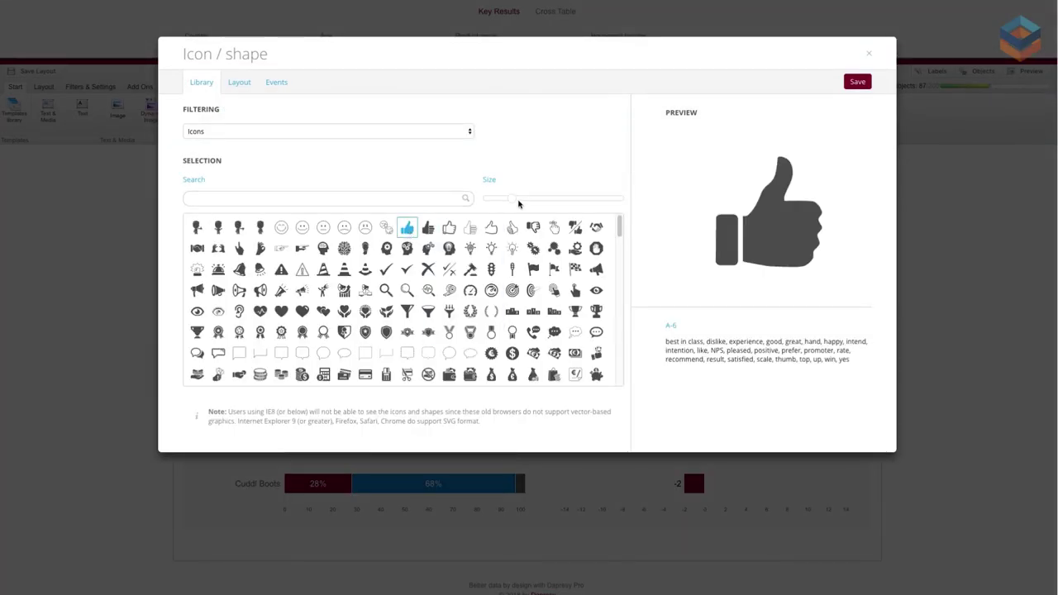
left_click(240, 86)
left_click(276, 157)
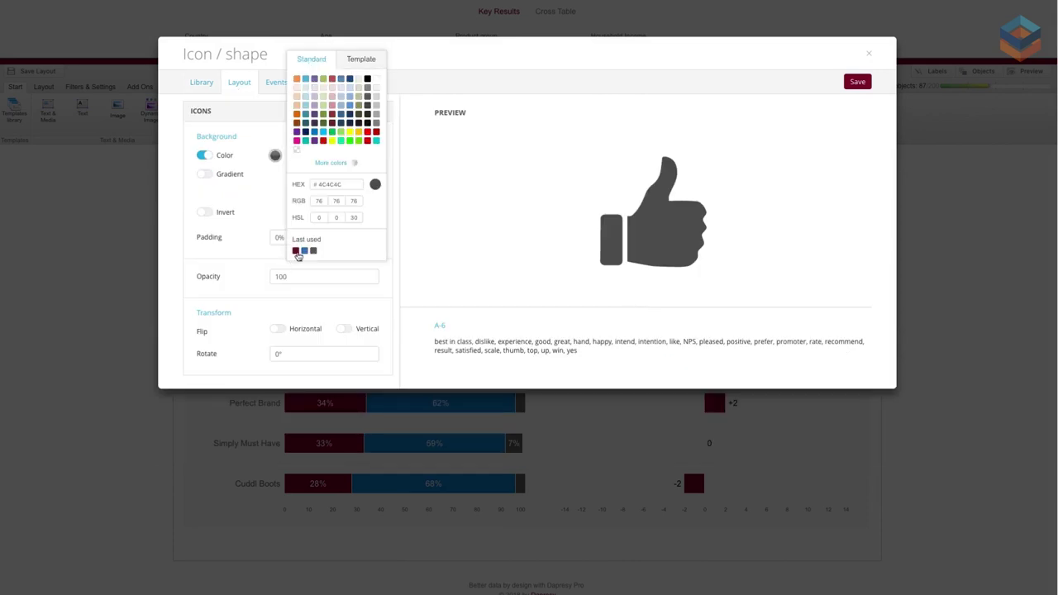
left_click(298, 251)
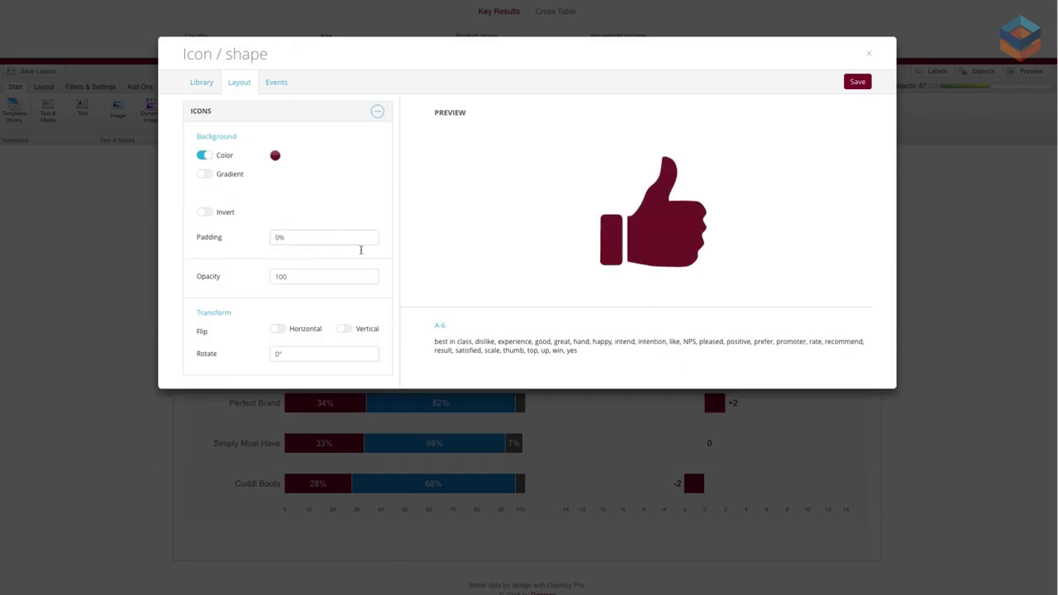
left_click(340, 331)
left_click(858, 84)
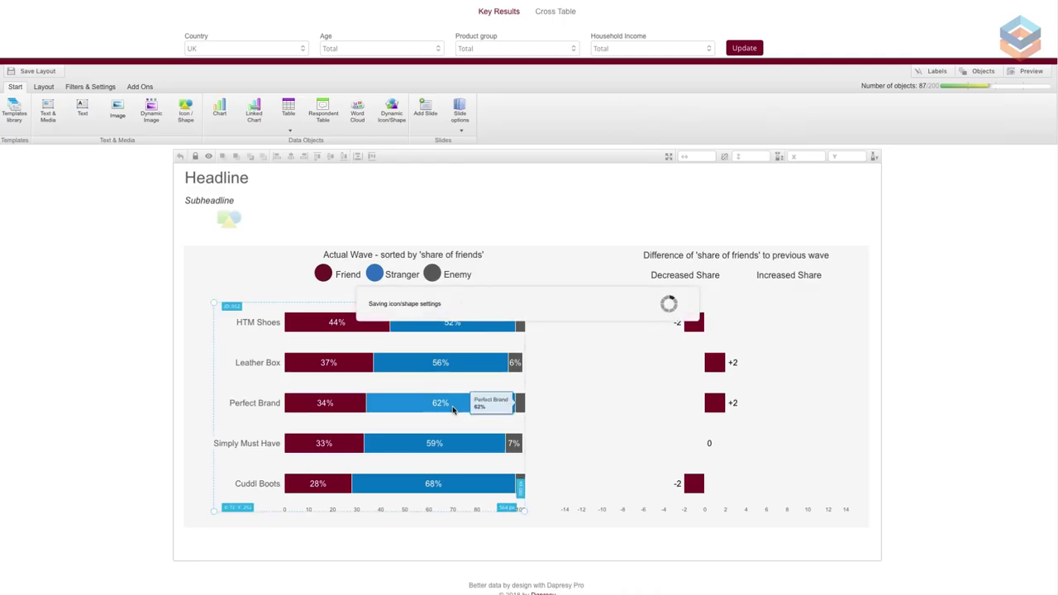
Shrink the thumbs-down icon, place it beside Decreased Share, and put a copy of it beside Increased Share
left_click_drag(284, 164, 206, 166)
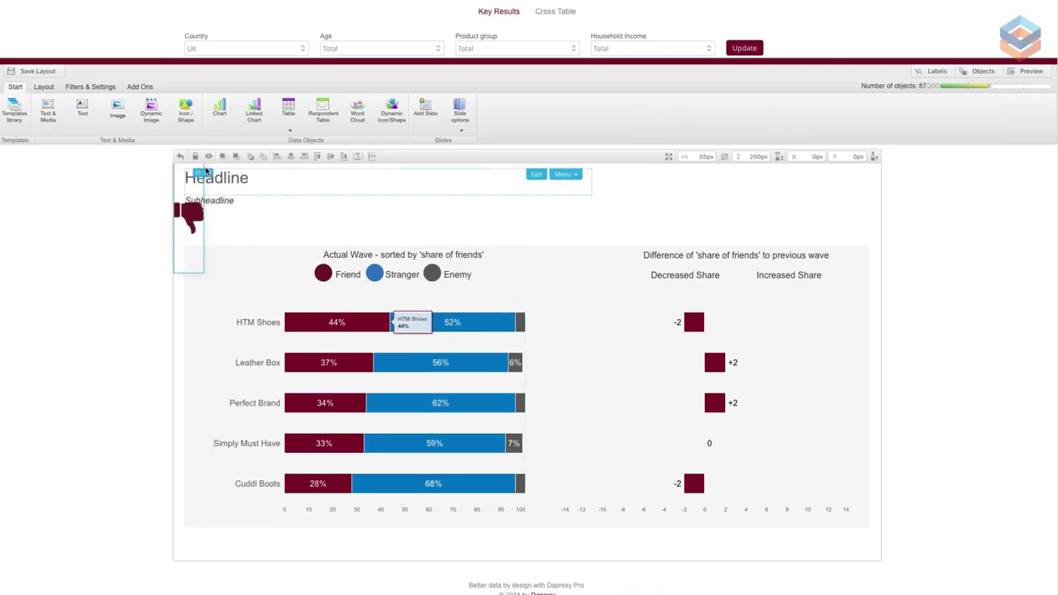
left_click_drag(206, 219, 599, 248)
left_click_drag(572, 321, 835, 271)
right_click(635, 273)
left_click(649, 291)
Remove the vertical flip from the icon beside Increased Share, save the icon and save the slide layout
double_click(836, 273)
left_click(239, 82)
left_click(343, 330)
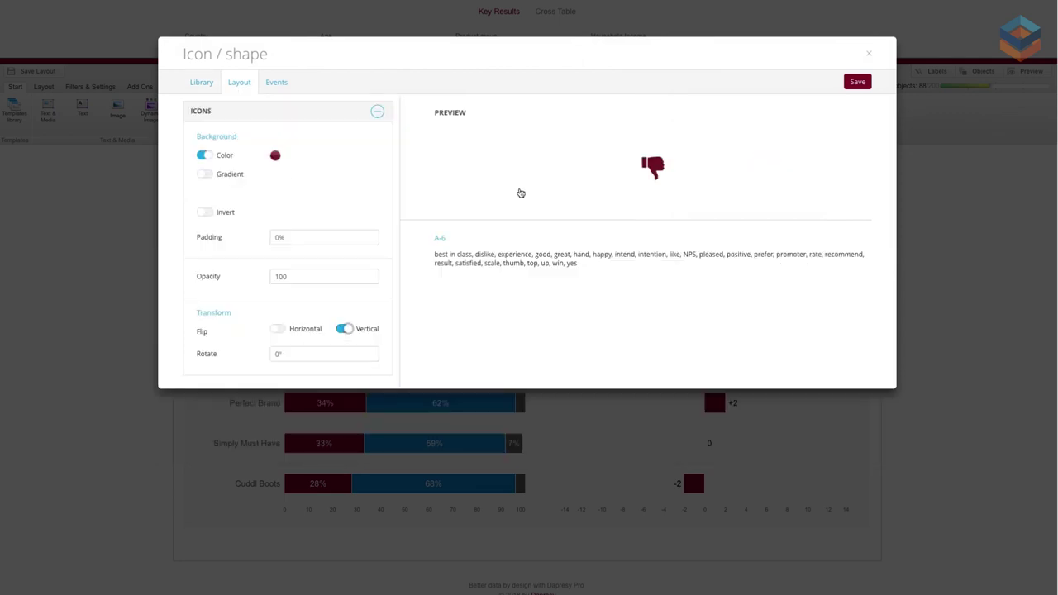
left_click(857, 81)
left_click(865, 213)
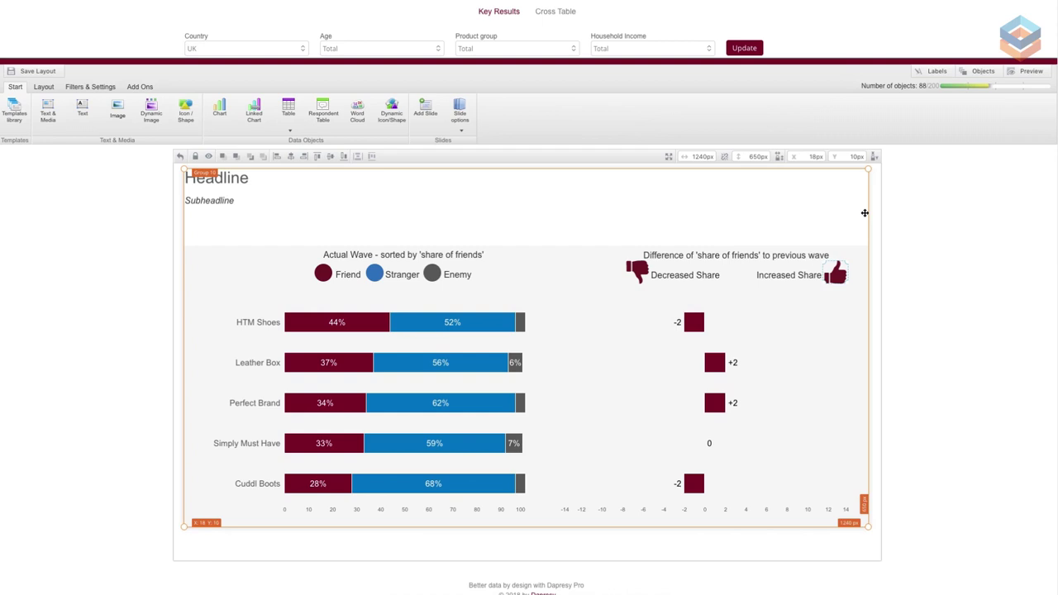
left_click(51, 71)
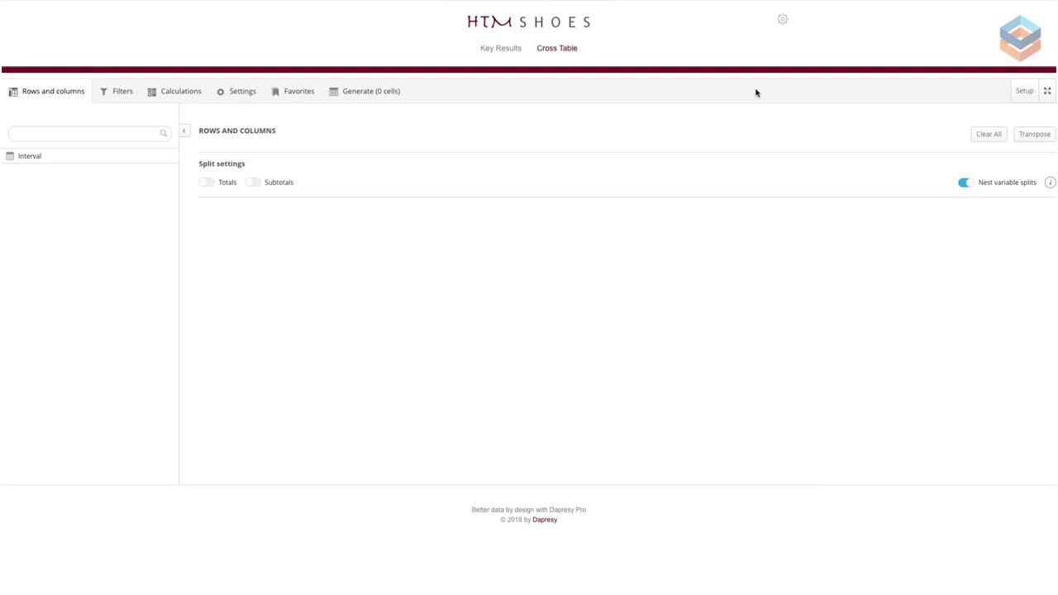
Set up the Cross Table to include every question block except Conversion and save the setup
left_click(1026, 95)
left_click(657, 174)
left_click(657, 241)
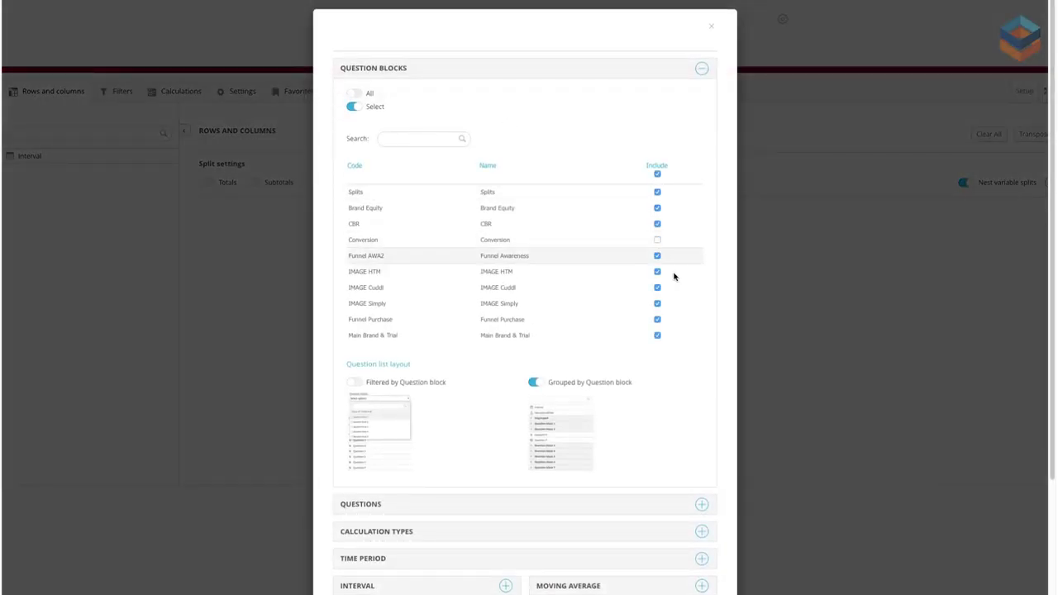
scroll(686, 496, "down", 2)
left_click(699, 587)
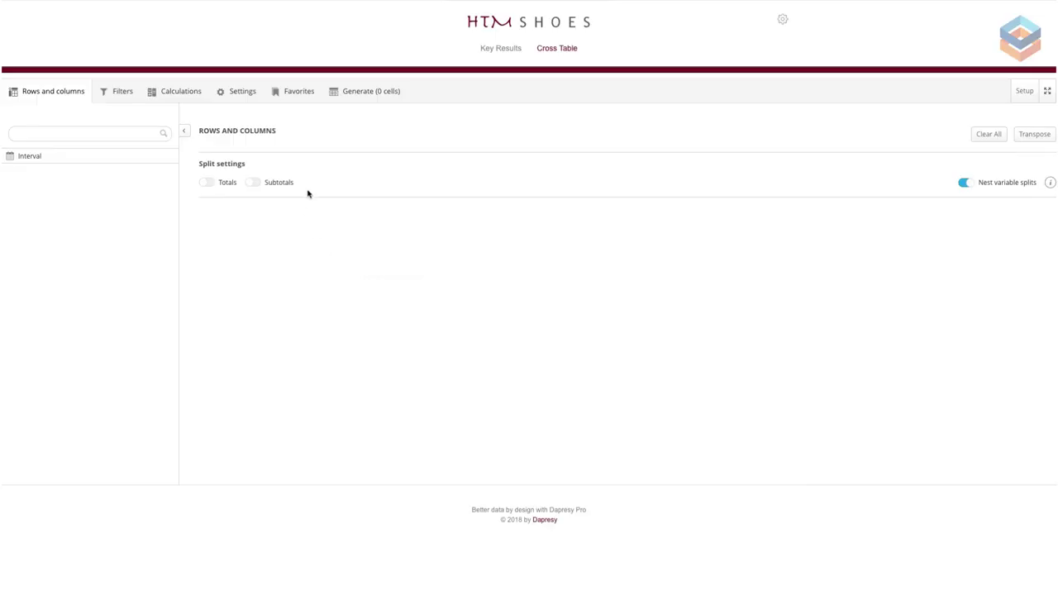
Examine the questions contained in the Brand Equity and CBR blocks
left_click(10, 187)
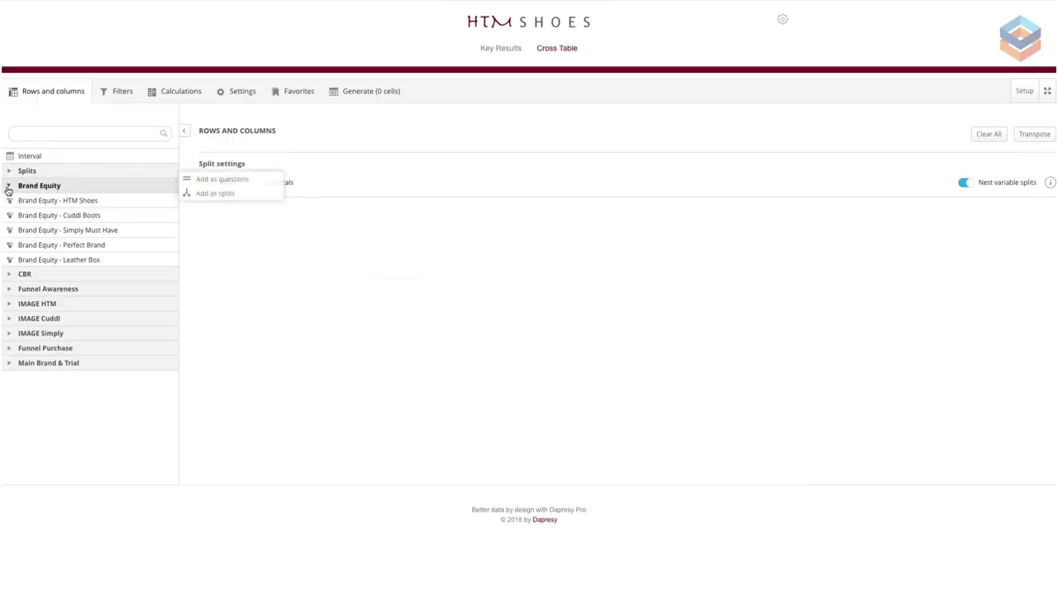
left_click(9, 278)
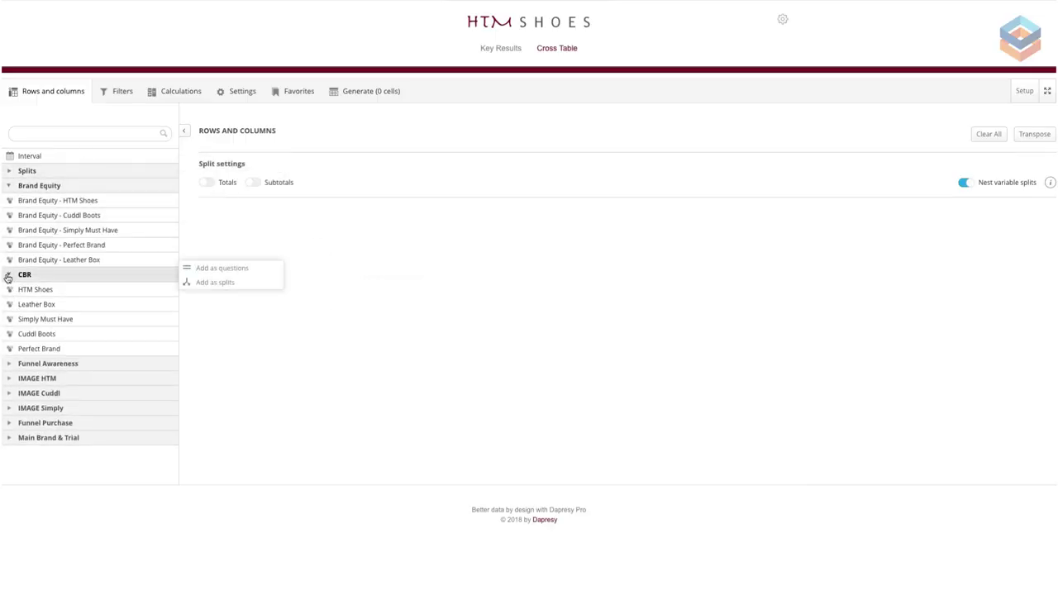
left_click(9, 276)
left_click(7, 186)
left_click(35, 187)
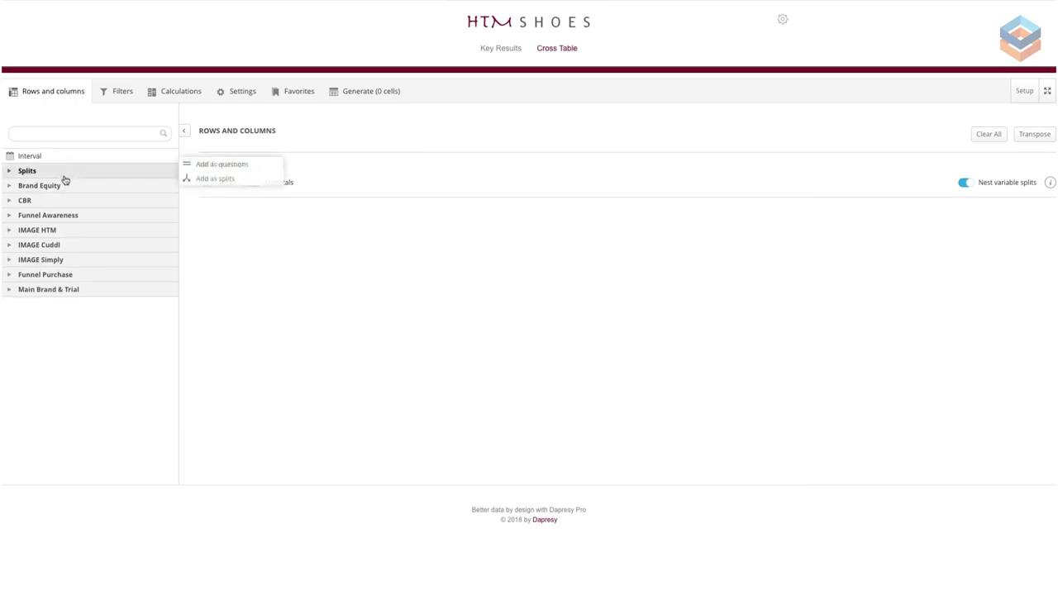
Add Country from the Splits block as a split and the whole CBR block as questions in the Cross Table
left_click(9, 172)
mouse_move(138, 201)
left_click(208, 201)
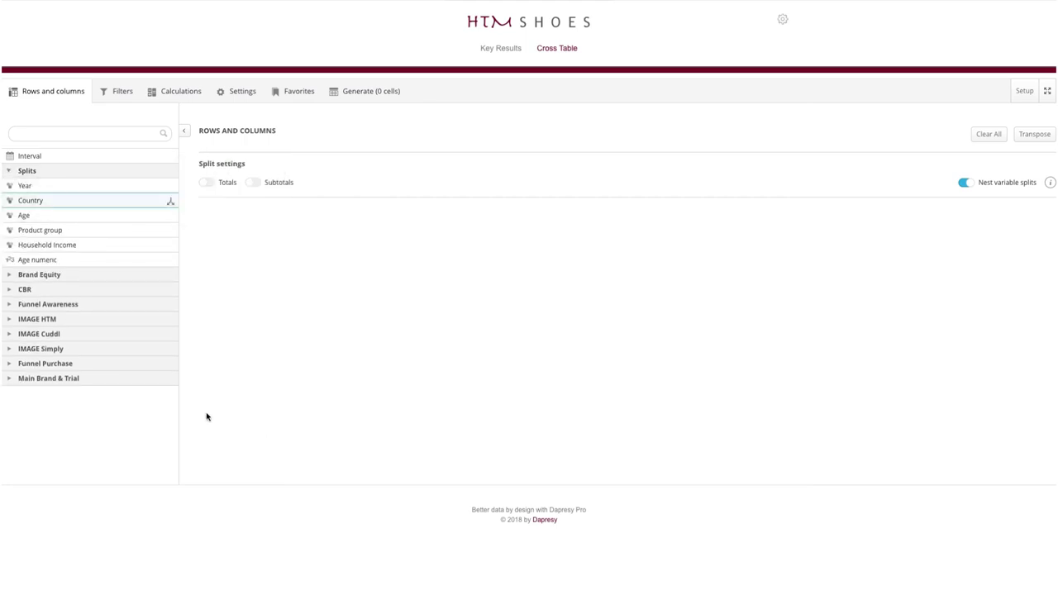
mouse_move(108, 291)
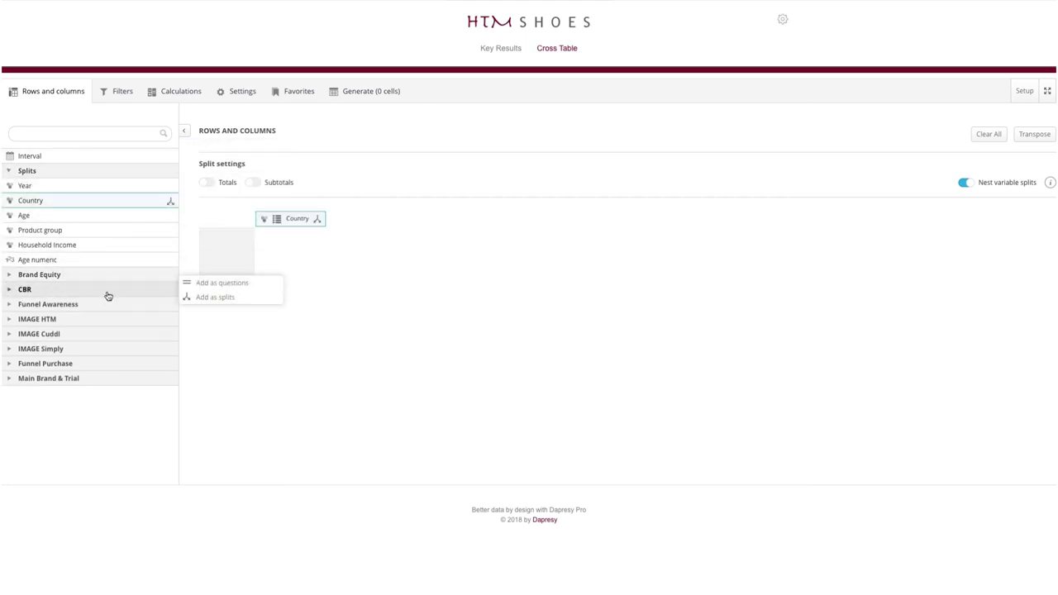
left_click(198, 284)
Generate the cross table of the CBR questions by Country and look through the results
left_click(401, 93)
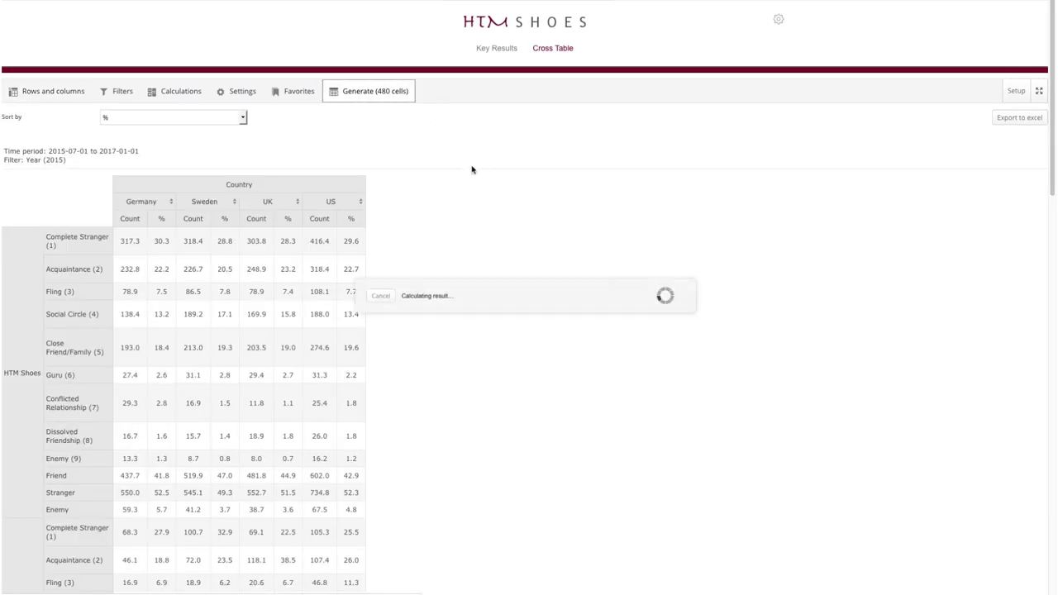
scroll(408, 249, "down", 1)
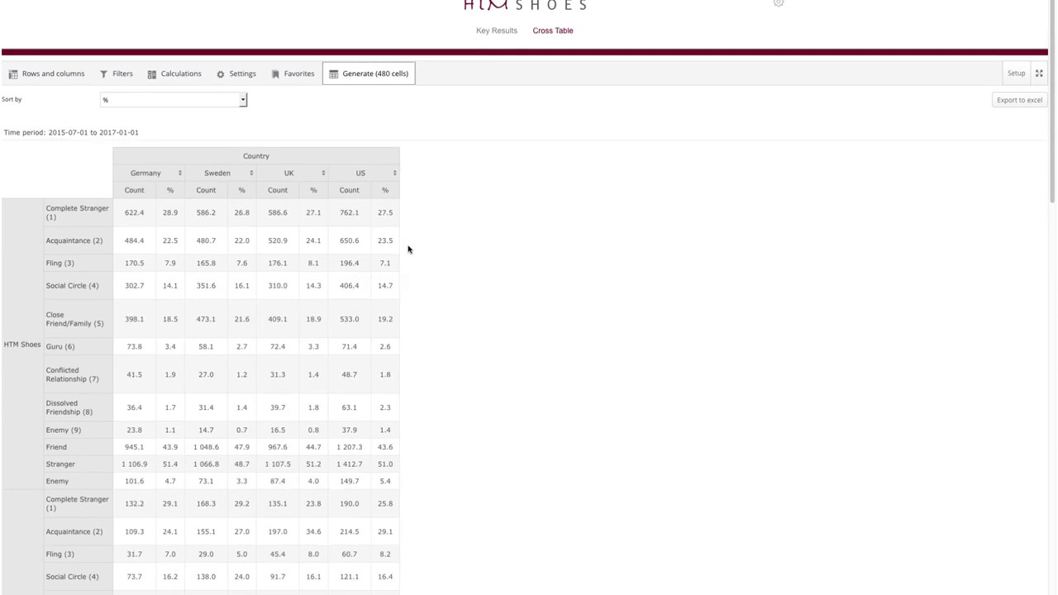
scroll(408, 249, "down", 2)
scroll(272, 113, "up", 1)
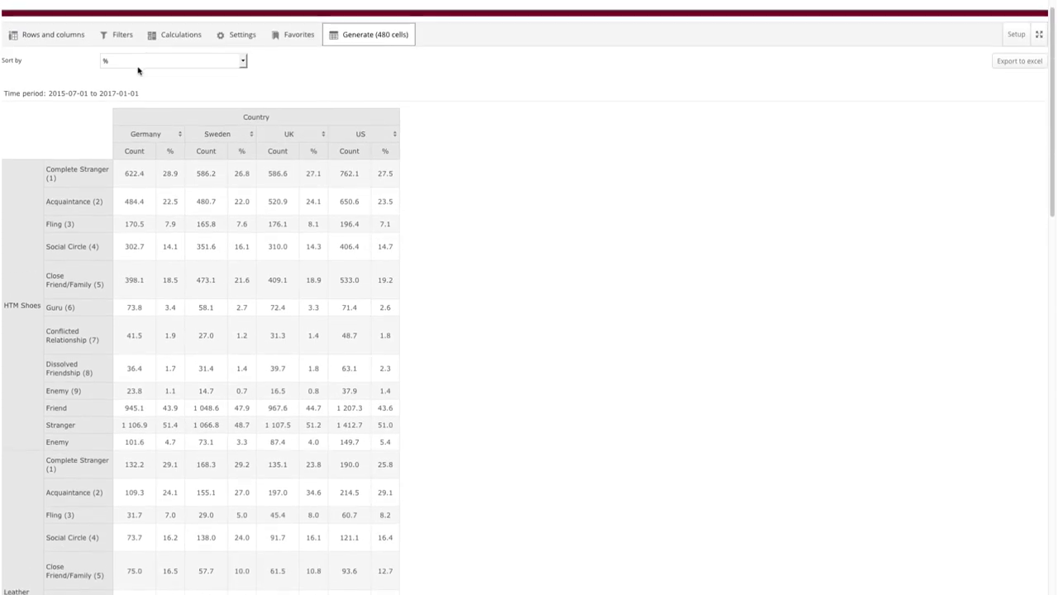
Add Year as a filter for the cross table and restrict it to 2015
left_click(122, 39)
left_click(309, 148)
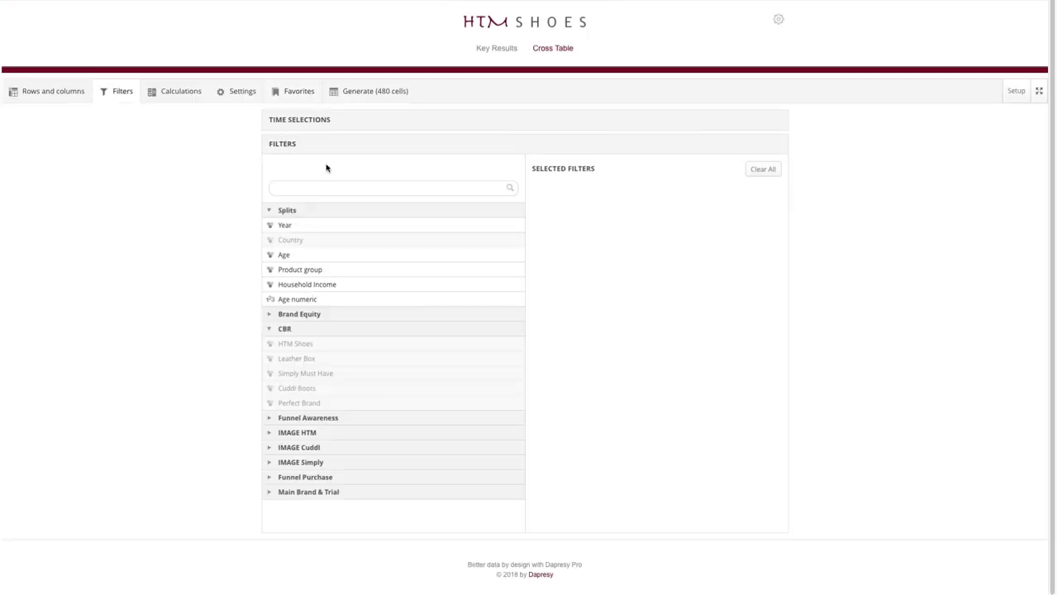
left_click_drag(332, 223, 562, 217)
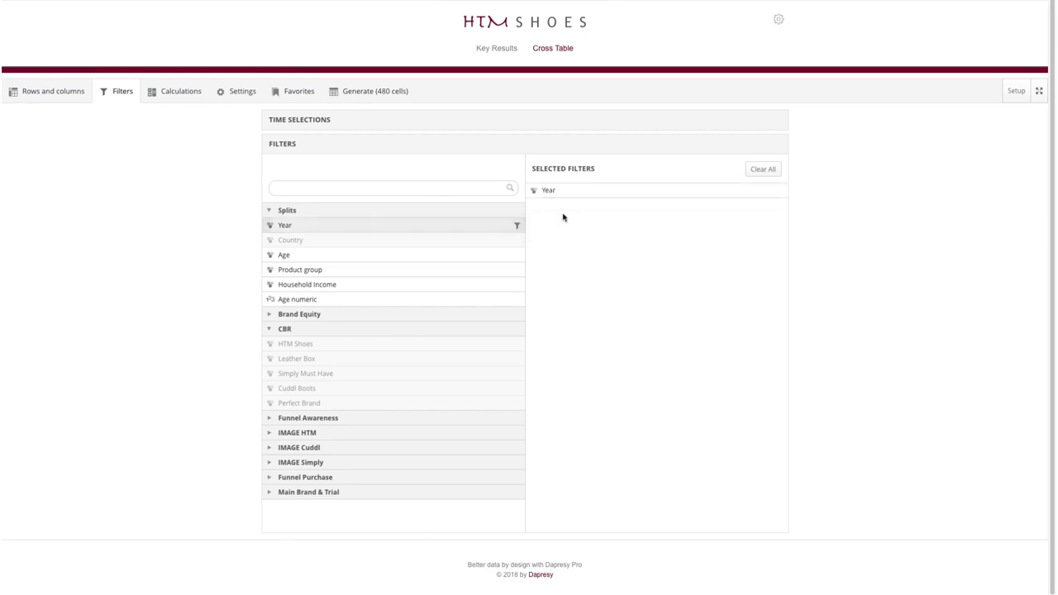
left_click(539, 197)
left_click(559, 247)
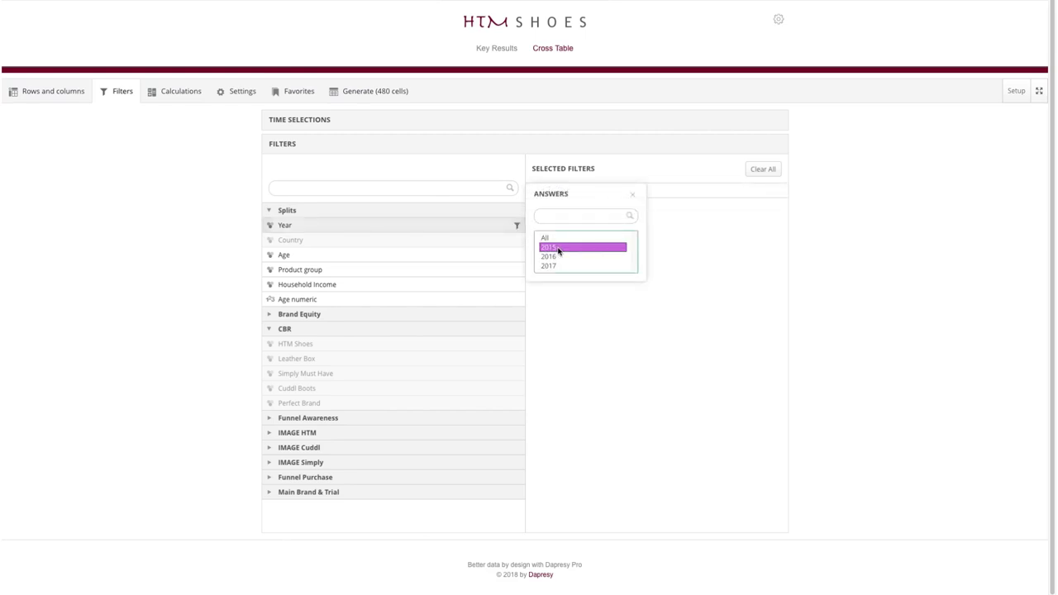
Turn off the Count calculation so only percentage share remains, and regenerate the cross table to review it
left_click(197, 96)
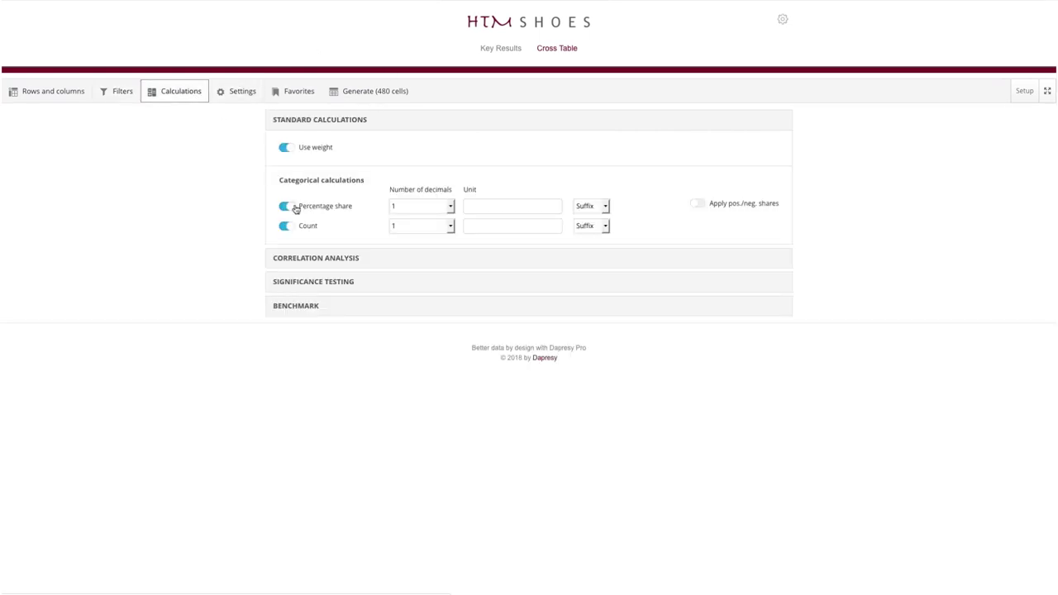
left_click(286, 227)
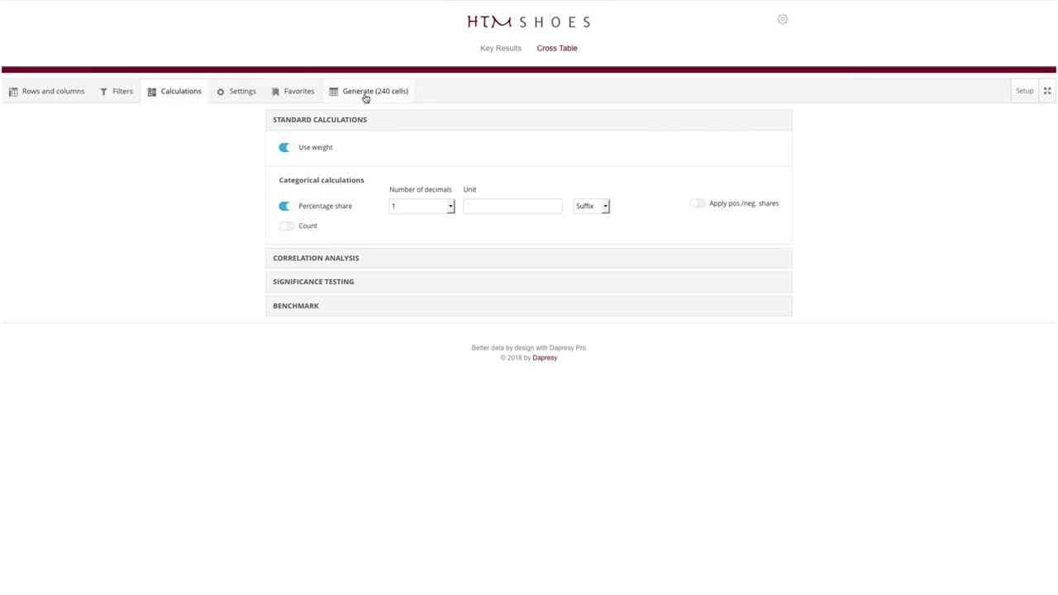
left_click(366, 93)
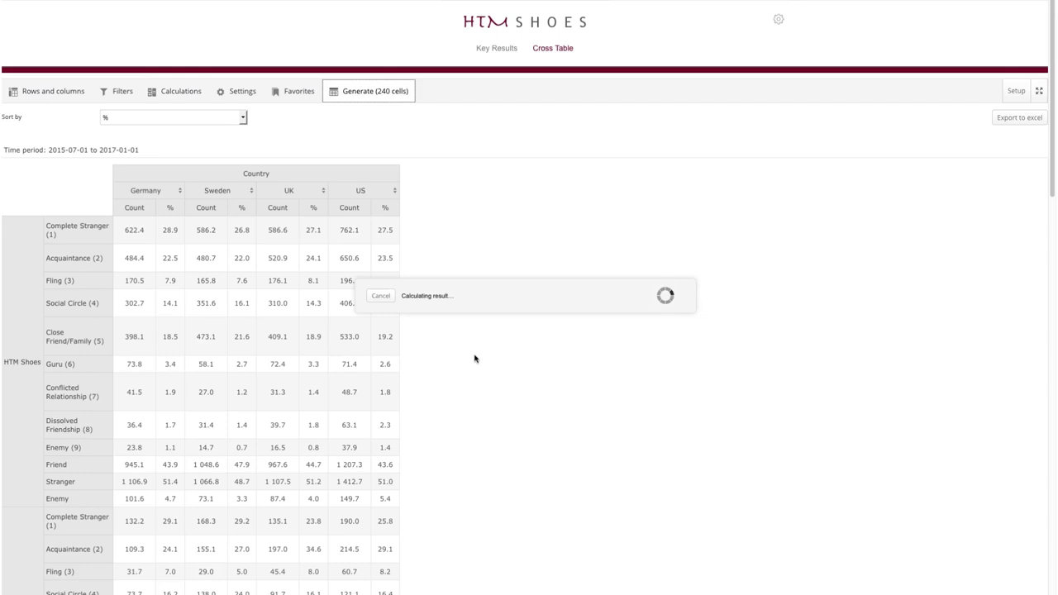
scroll(206, 367, "down", 5)
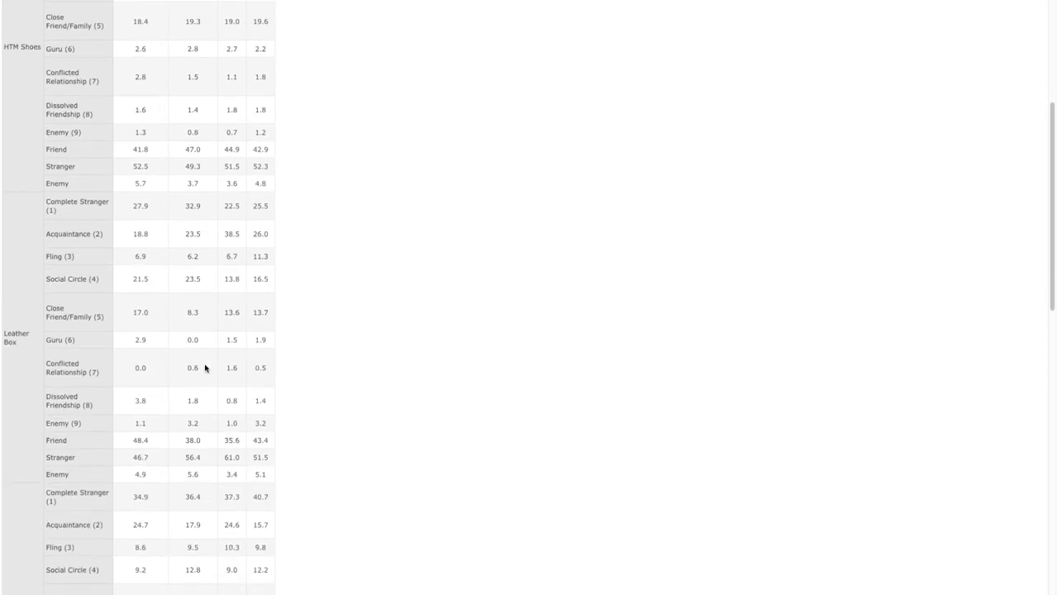
scroll(204, 368, "up", 4)
scroll(202, 366, "up", 1)
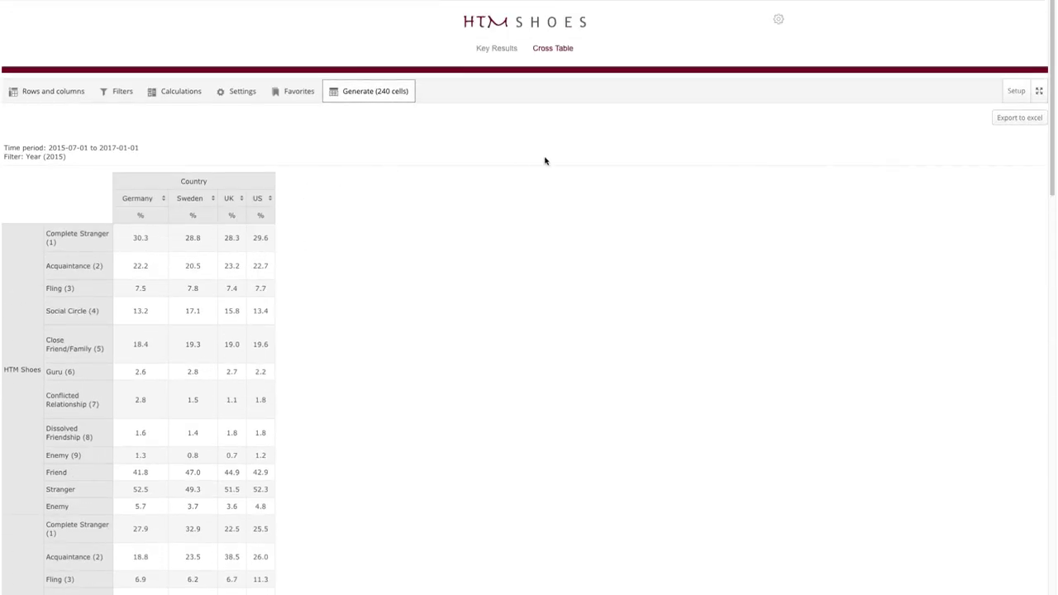
Save the setup as the default template named Customer Relationship by Country and return to the rows and columns
left_click(287, 95)
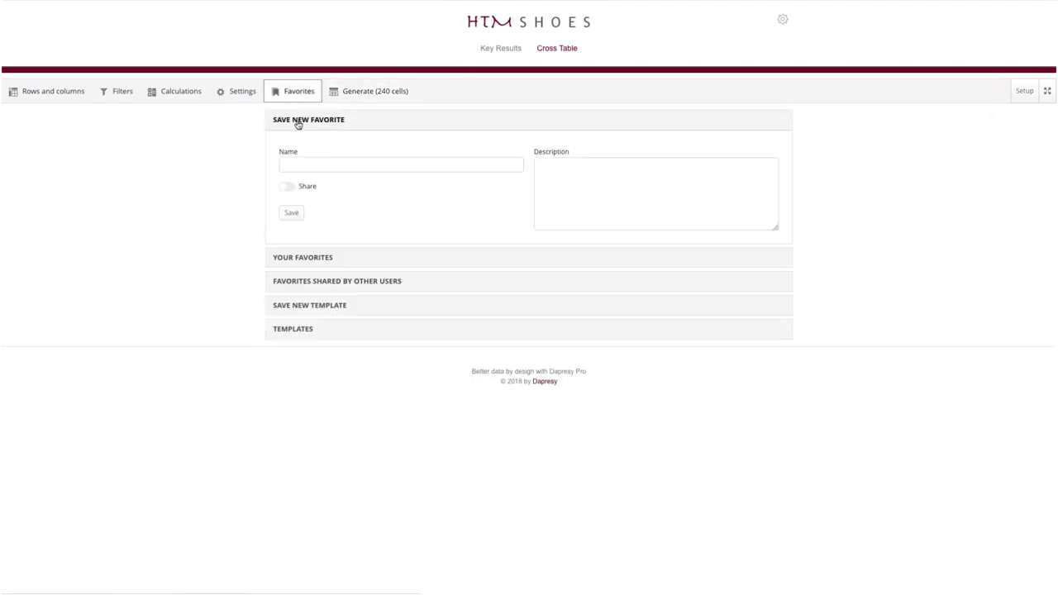
left_click(317, 307)
left_click(361, 235)
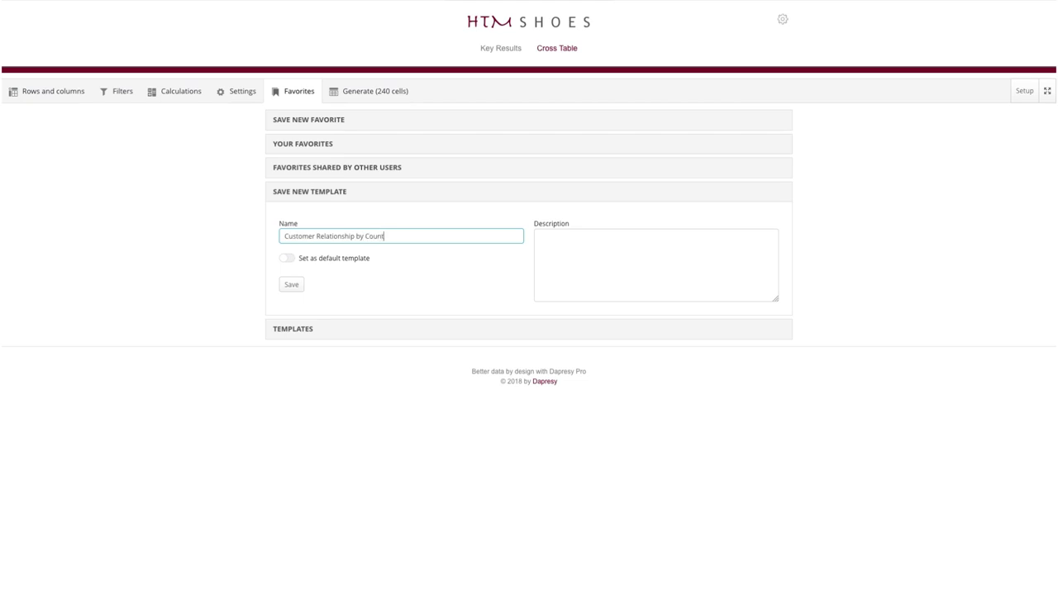
left_click(286, 258)
left_click(293, 285)
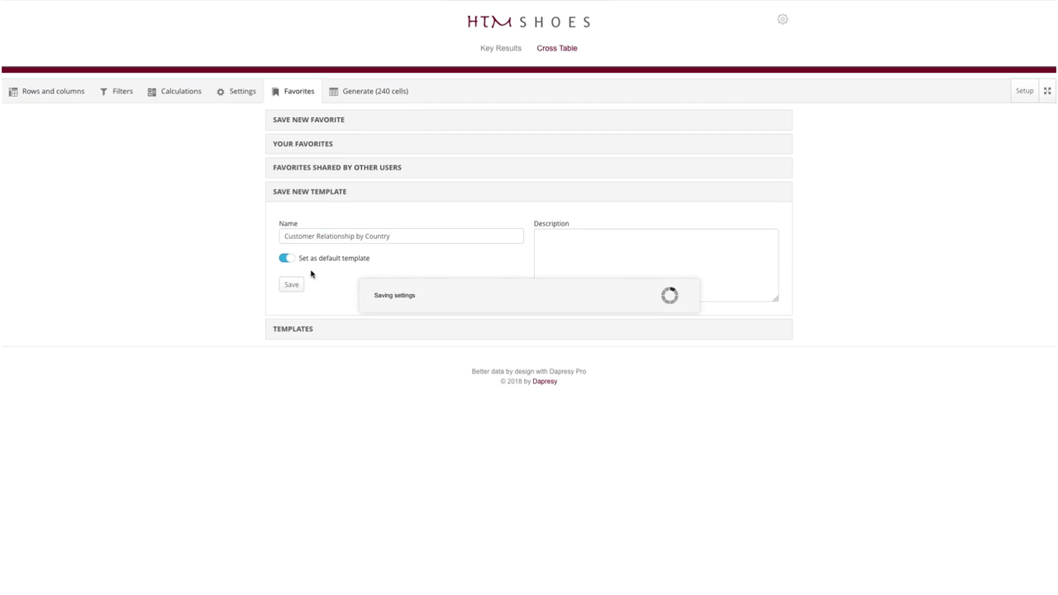
left_click(57, 96)
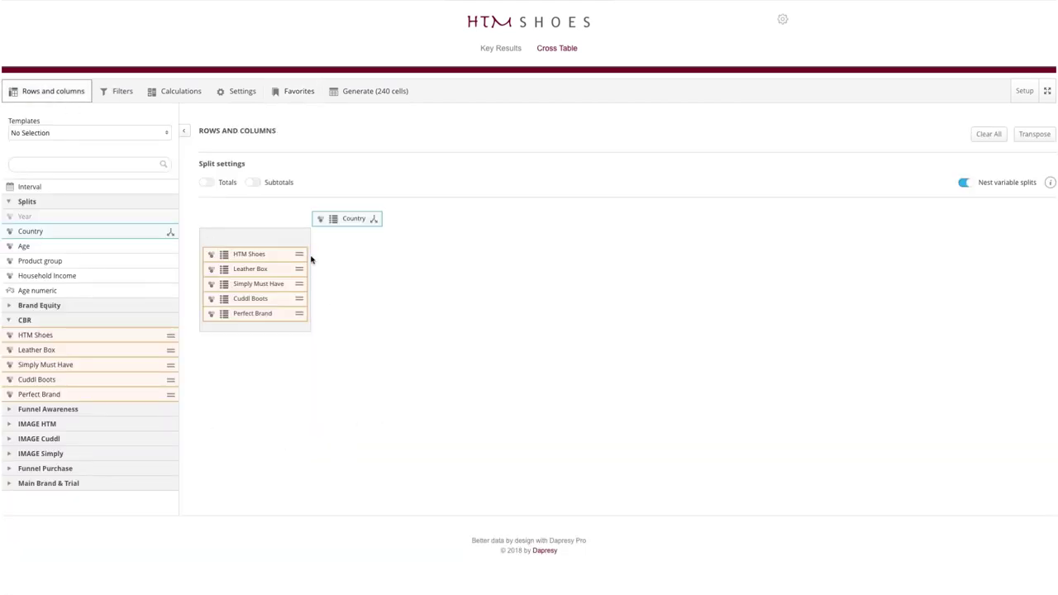